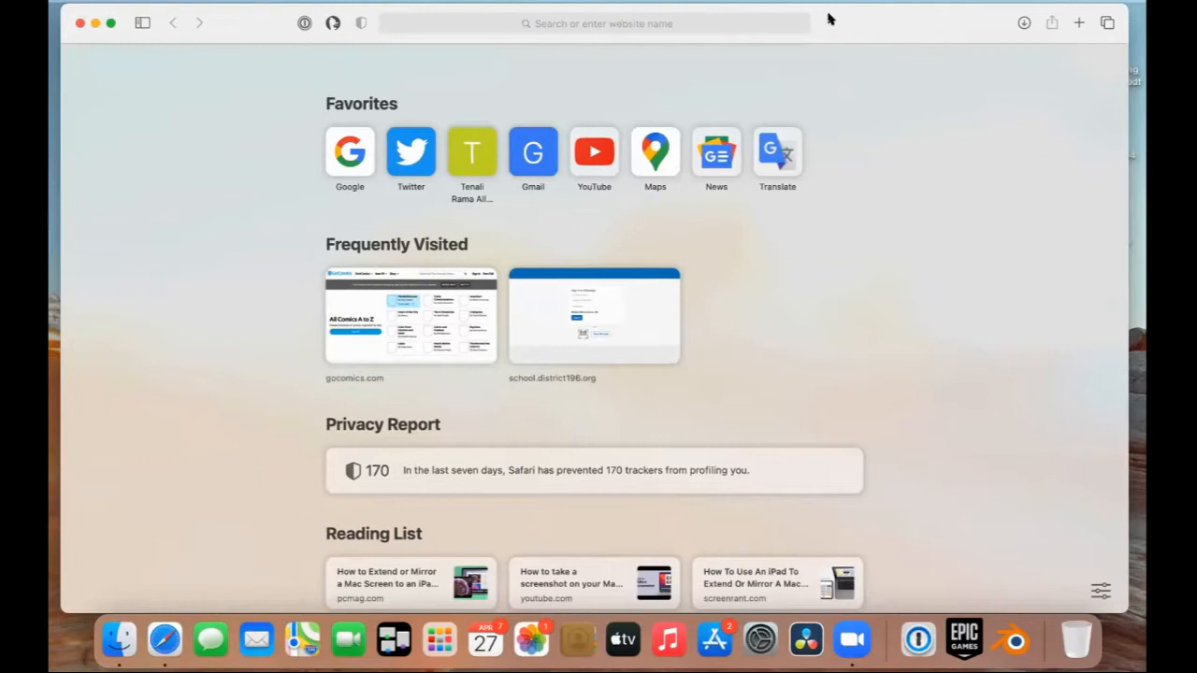
# Open the blender.org website.
pyautogui.moveTo(823, 16); pyautogui.dragTo(819, 16)
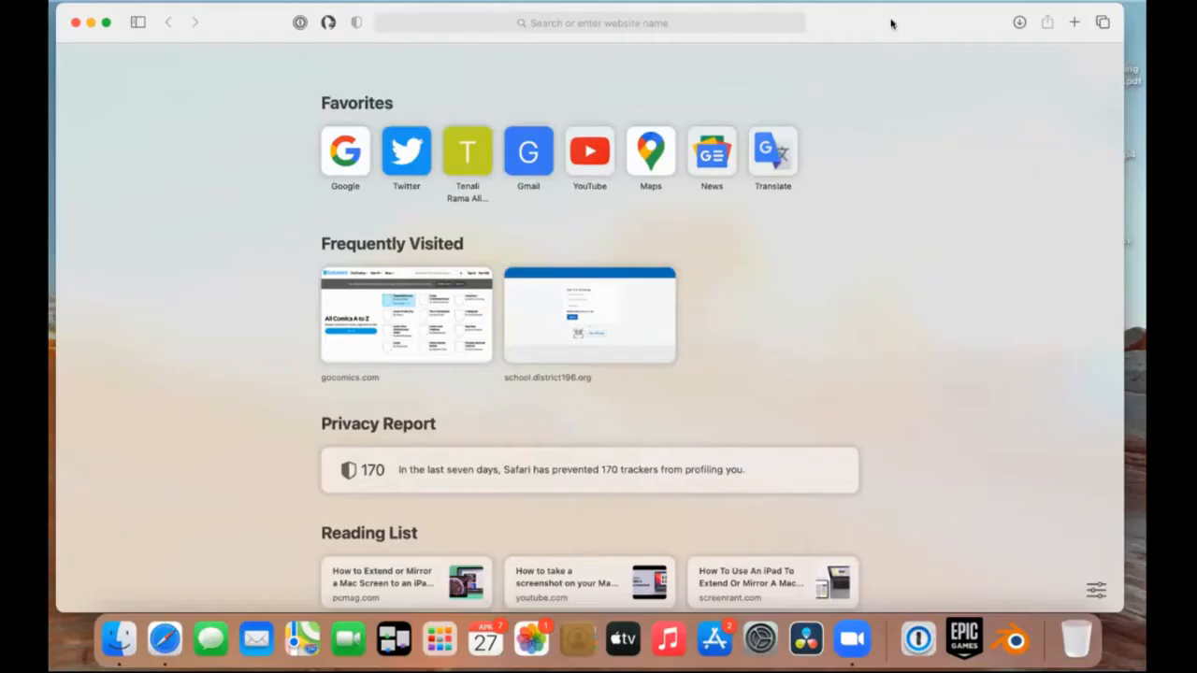
pyautogui.click(762, 21)
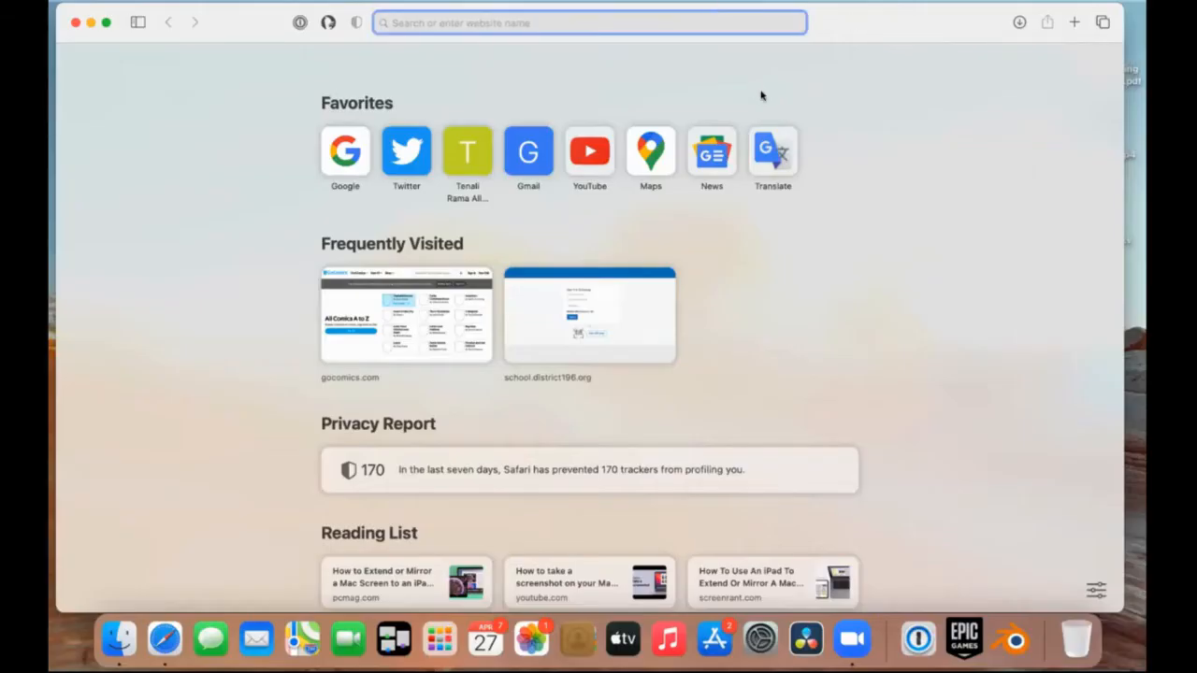
pyautogui.write('blender')
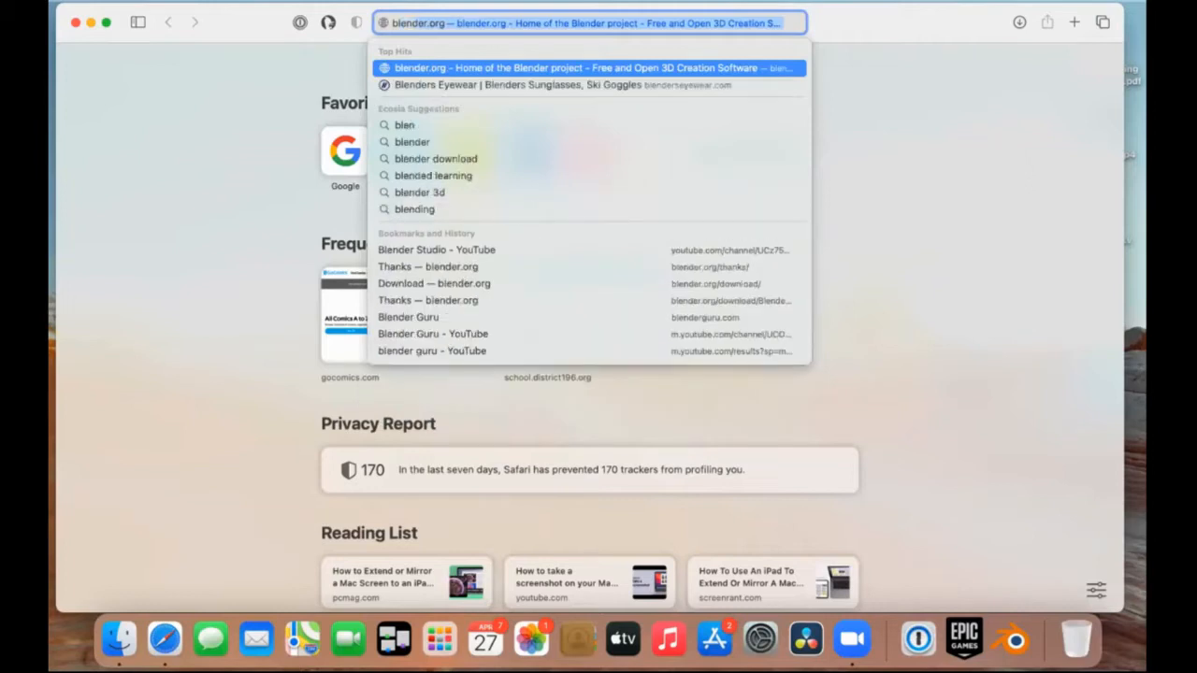
pyautogui.write('.org')
pyautogui.press('Return')
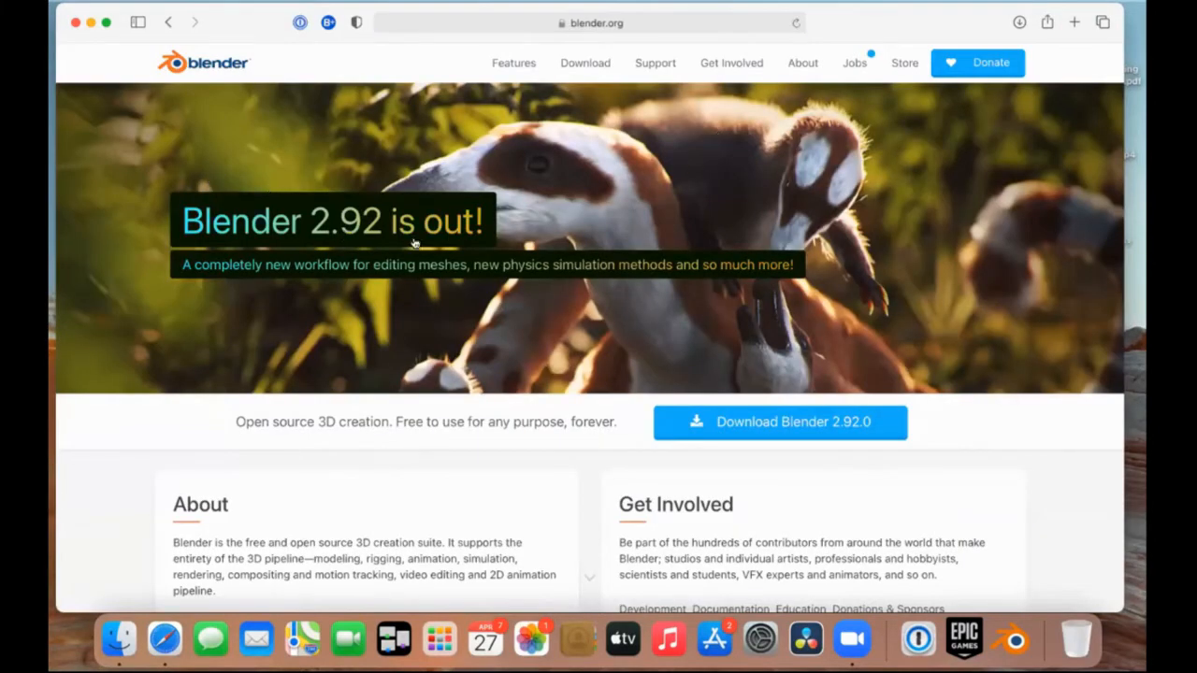
# Open the Blender 2.92.0 download page and check the installers offered for Windows, Linux and other platforms.
pyautogui.click(772, 420)
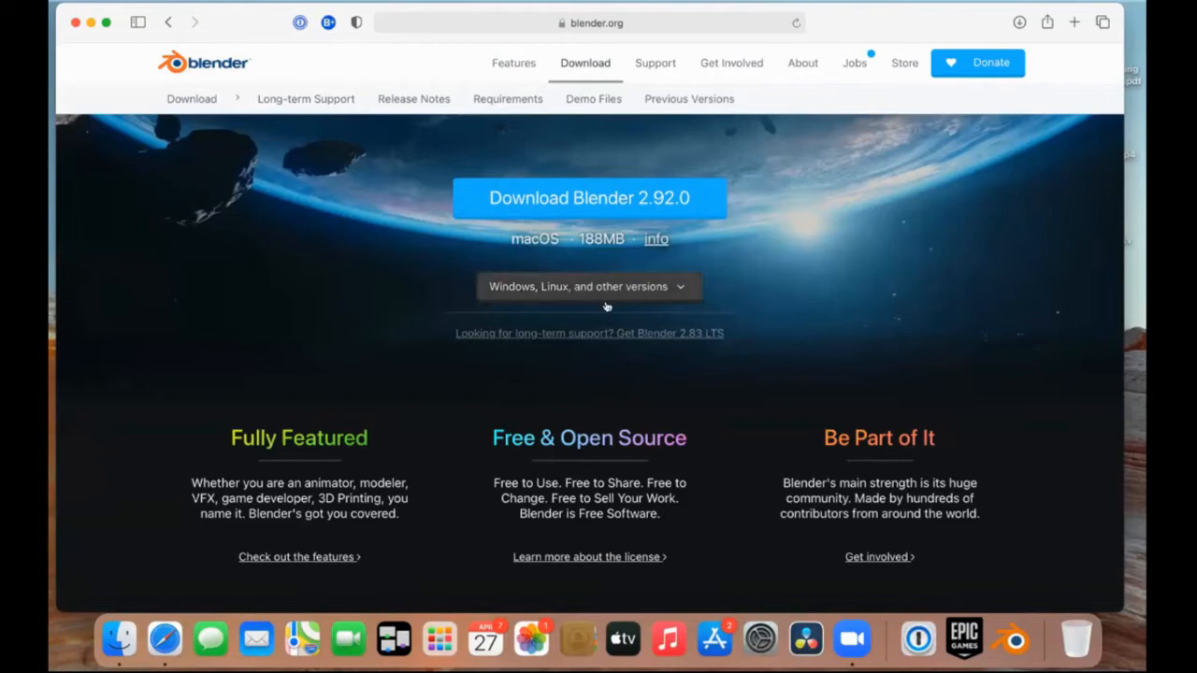
pyautogui.click(686, 289)
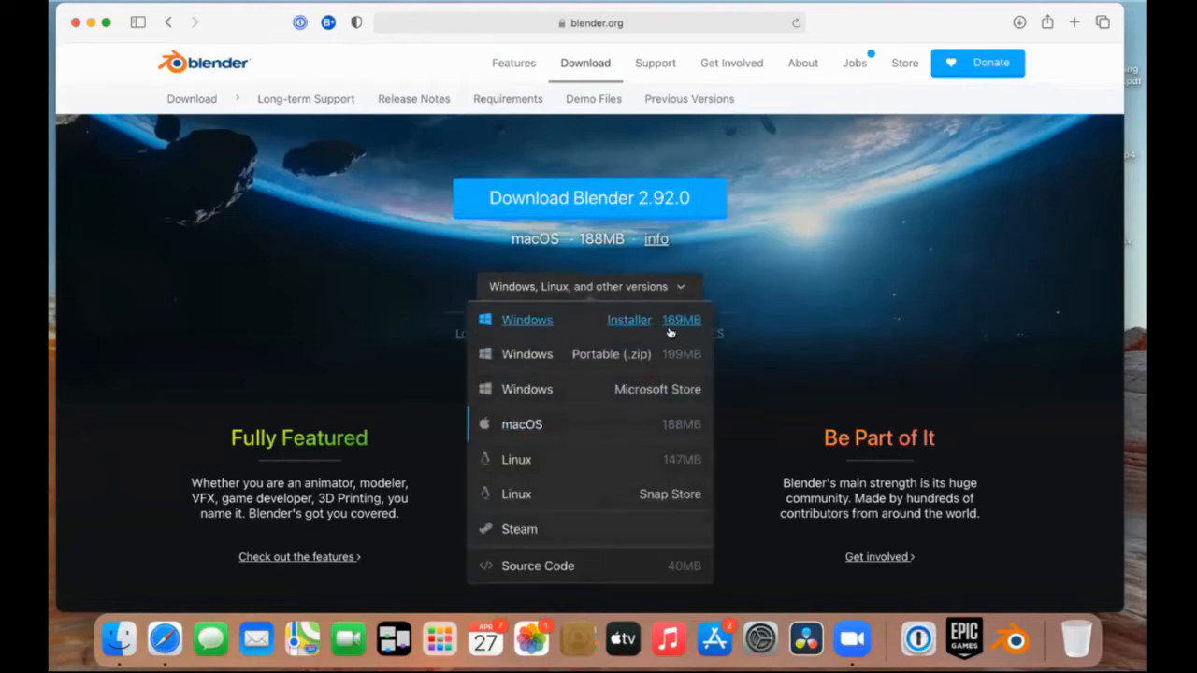
pyautogui.click(822, 274)
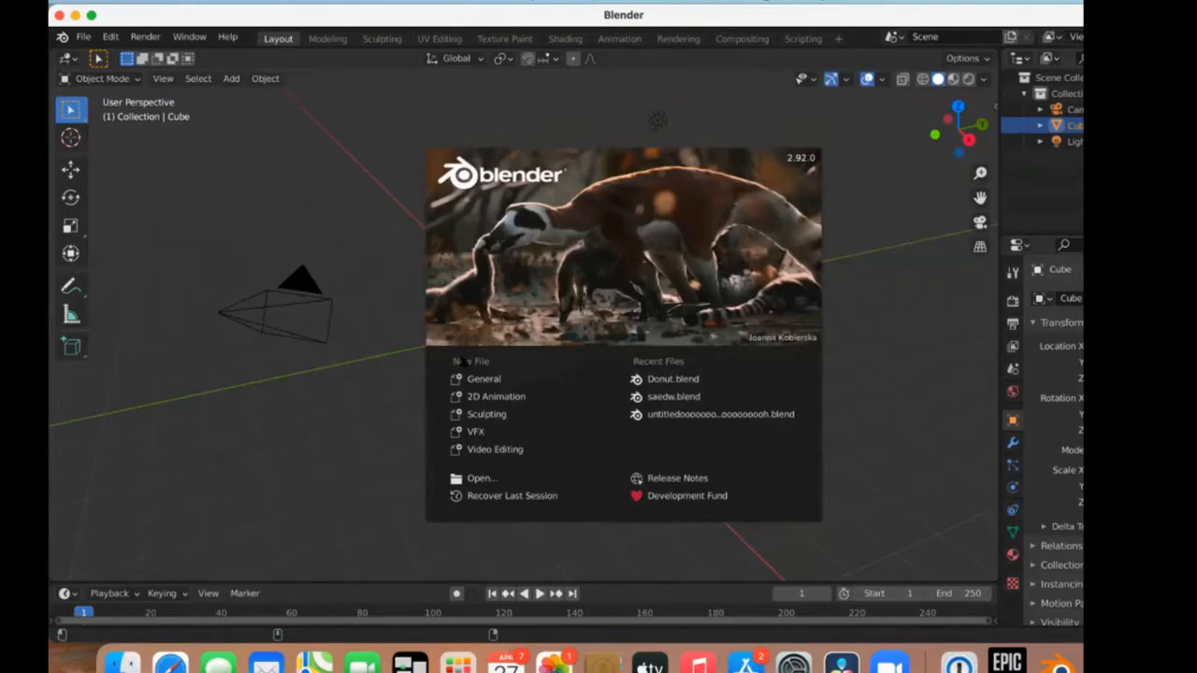
# In Blender, dismiss the splash screen and replace the default cube with a Monkey mesh.
pyautogui.click(359, 356)
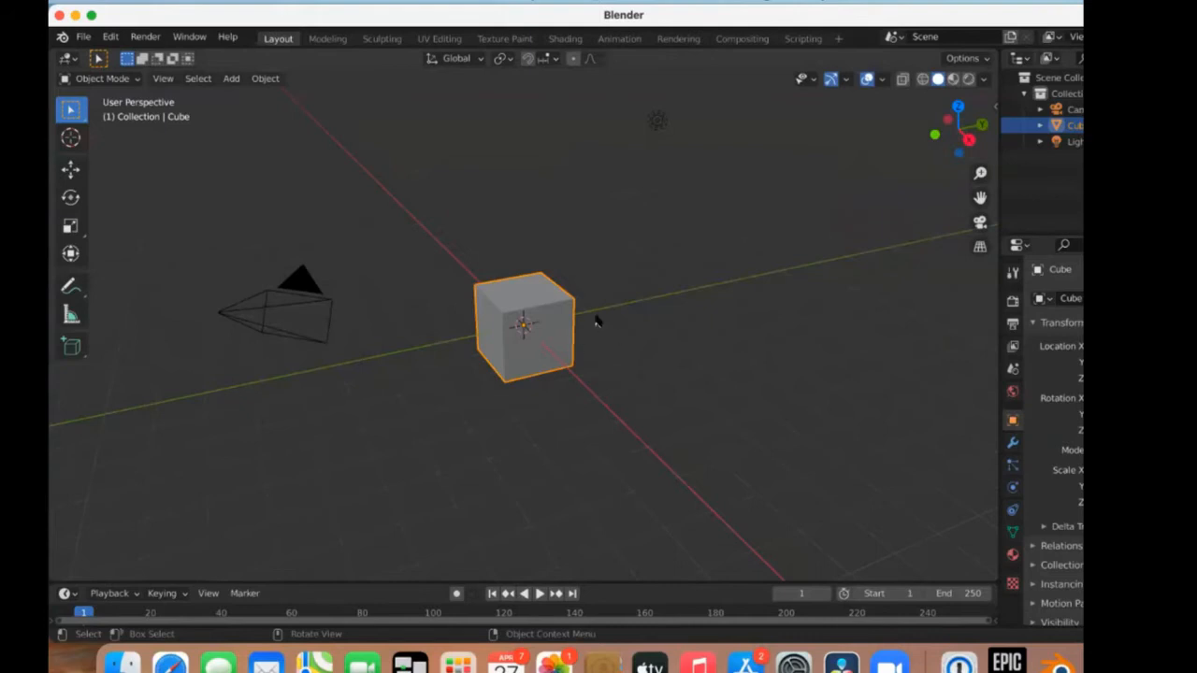
pyautogui.press('Delete')
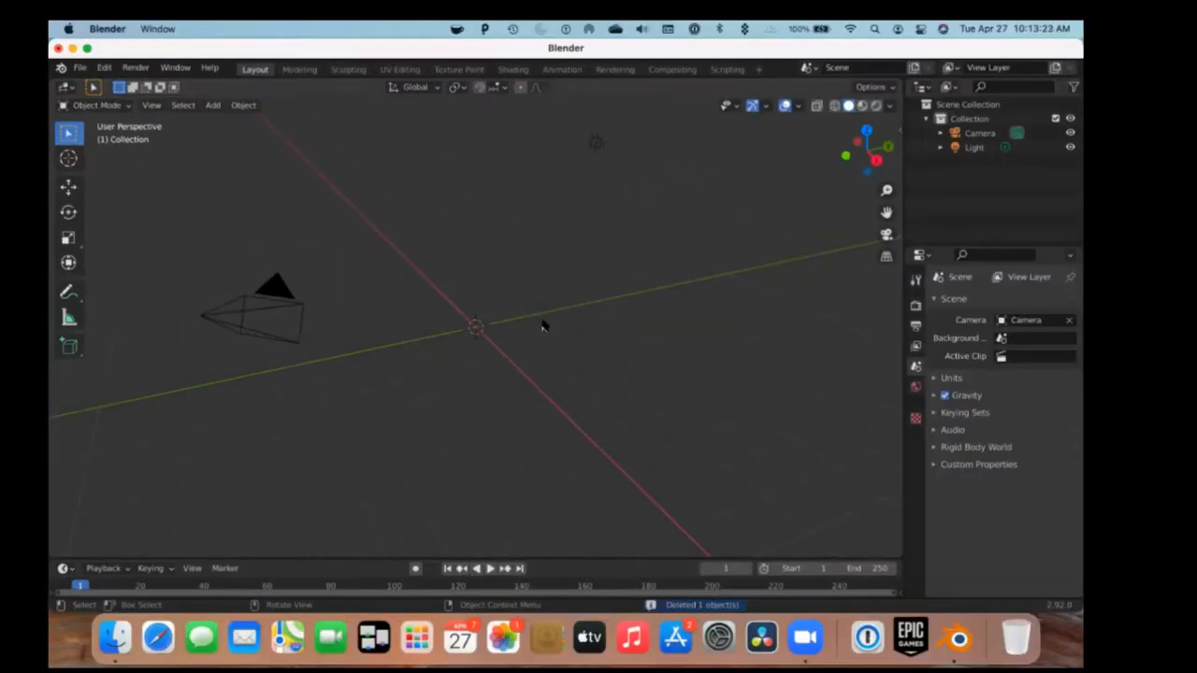
pyautogui.hotkey('shift', 'a')
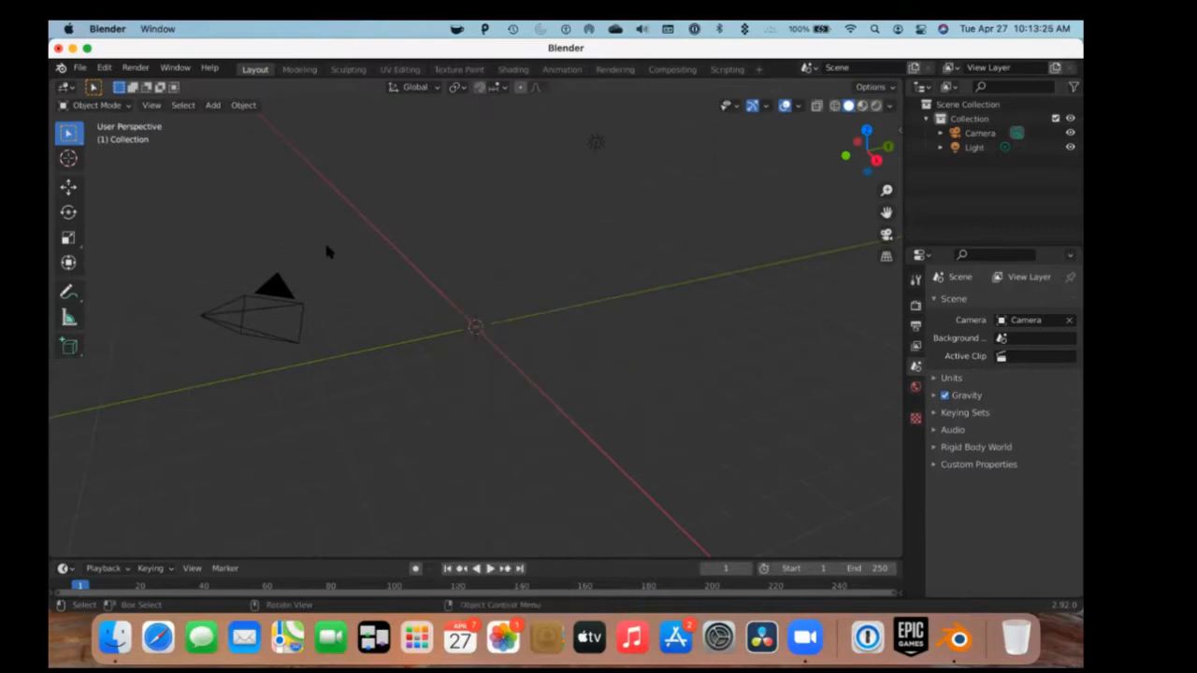
pyautogui.hotkey('shift', 'a')
pyautogui.hotkey('shift', 'a')
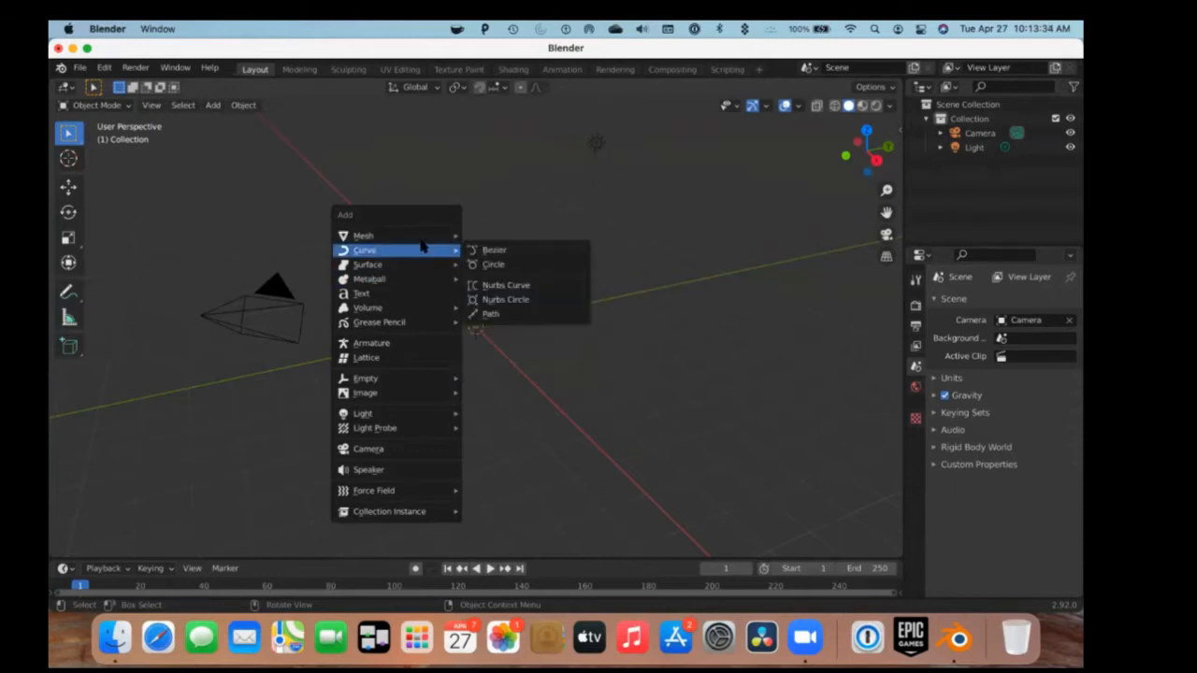
pyautogui.click(497, 371)
# Apply Shade Smooth to the monkey head.
pyautogui.moveTo(761, 342); pyautogui.dragTo(835, 327, button='middle')
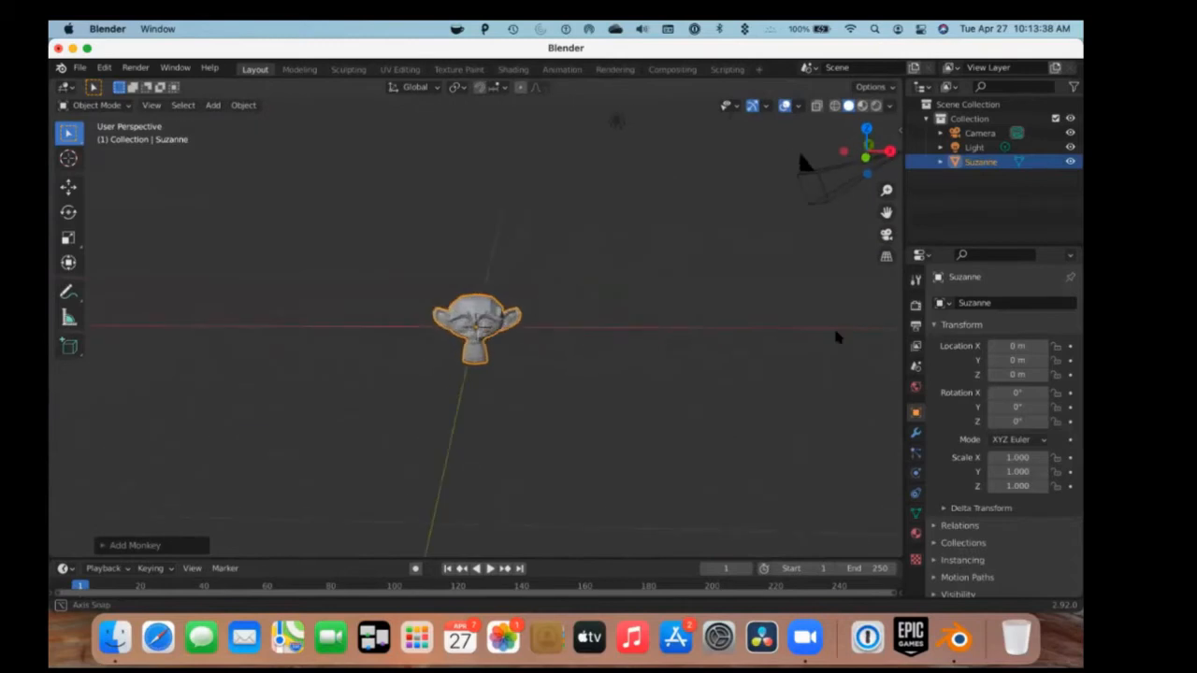
pyautogui.scroll(3, 397, 348)
pyautogui.scroll(3, 397, 348)
pyautogui.rightClick(545, 299)
pyautogui.click(545, 299)
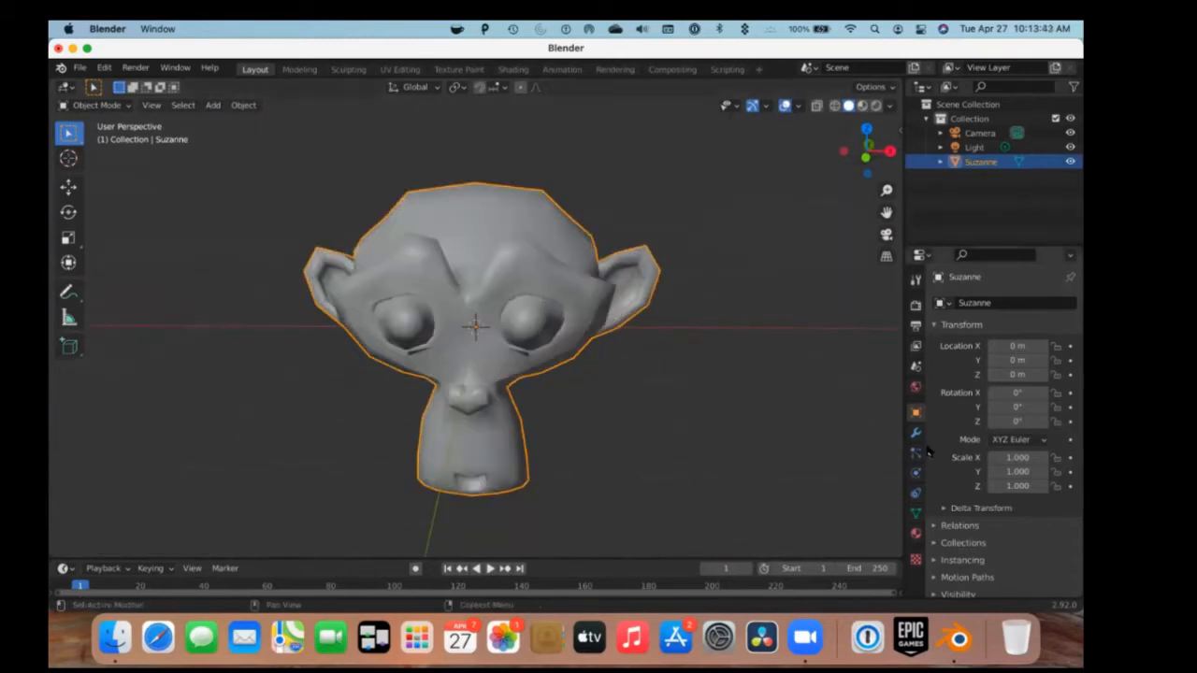
# Switch the monkey head to flat shading for comparison and set it back to smooth shading.
pyautogui.rightClick(540, 242)
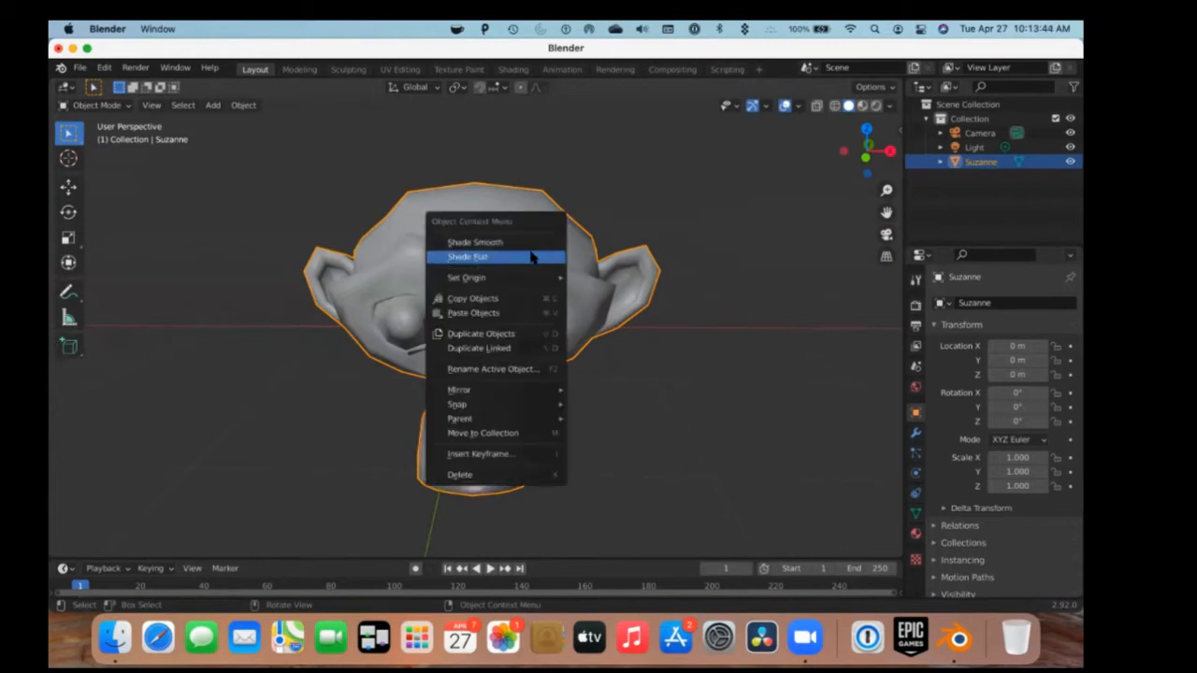
pyautogui.click(534, 256)
pyautogui.rightClick(531, 256)
pyautogui.click(533, 239)
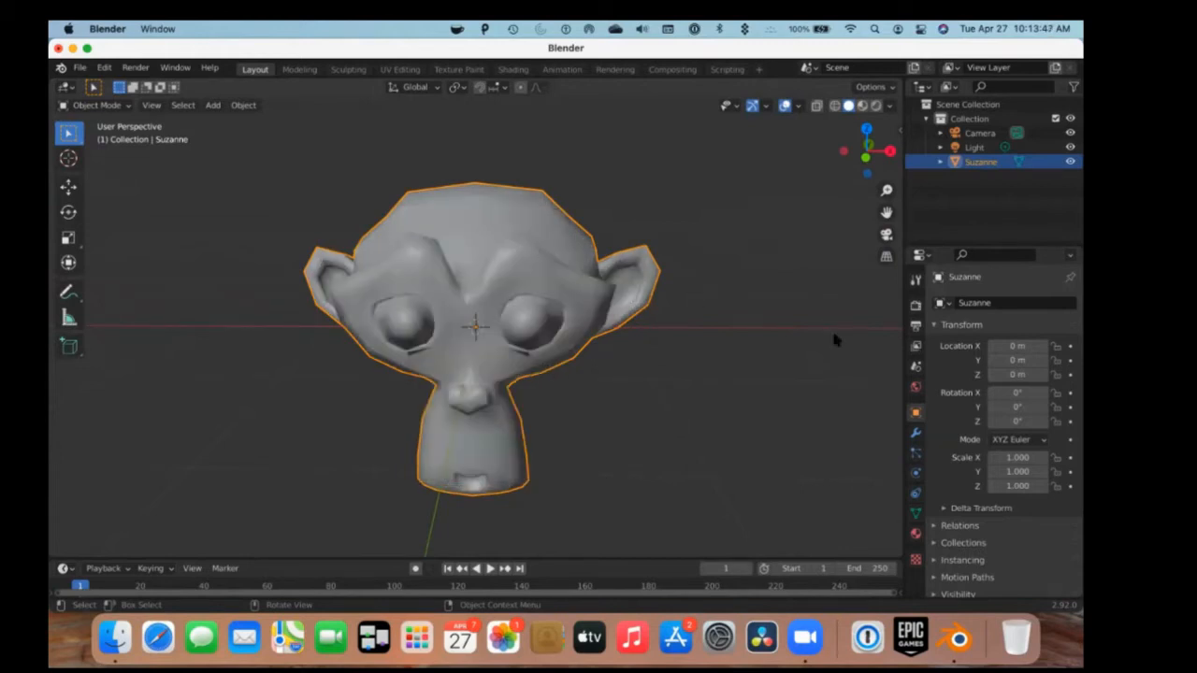
# Add a Subdivision Surface modifier to the monkey head and set its viewport level to 2.
pyautogui.click(914, 472)
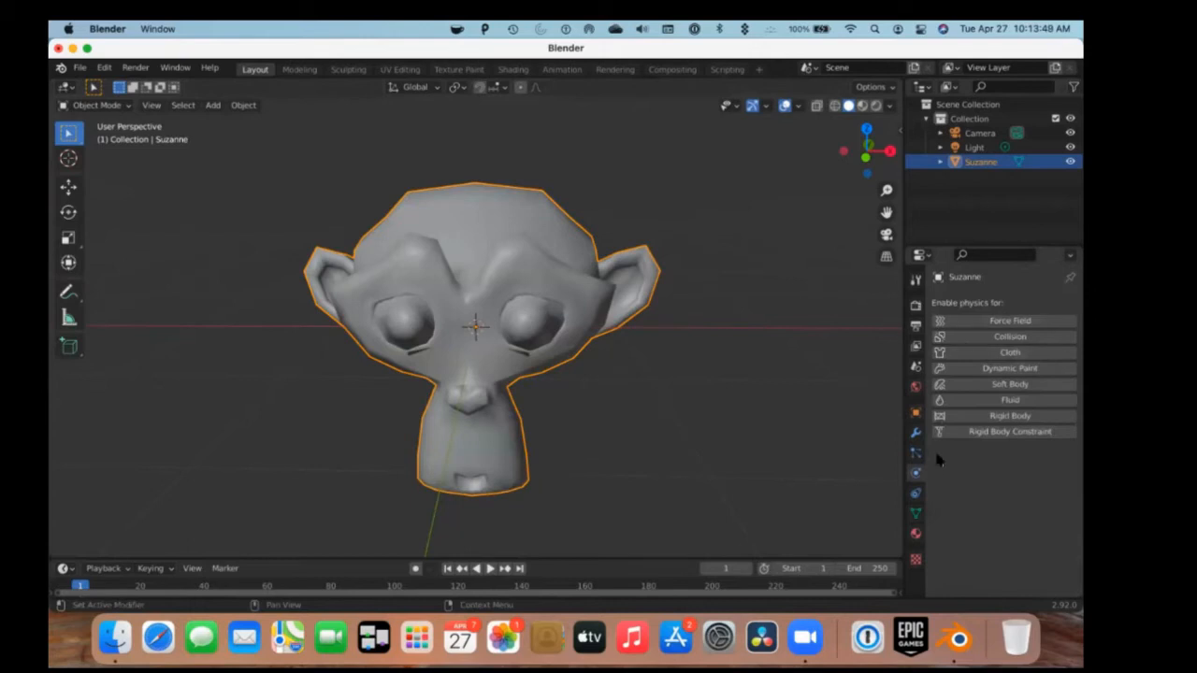
pyautogui.click(916, 453)
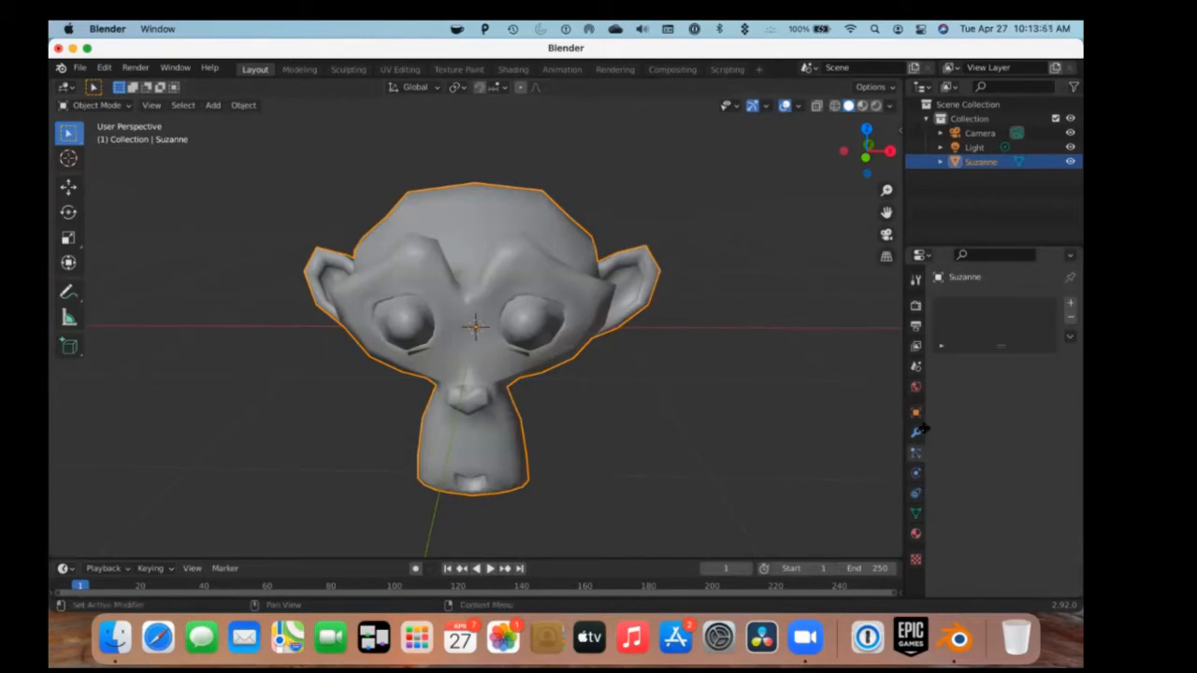
pyautogui.click(916, 432)
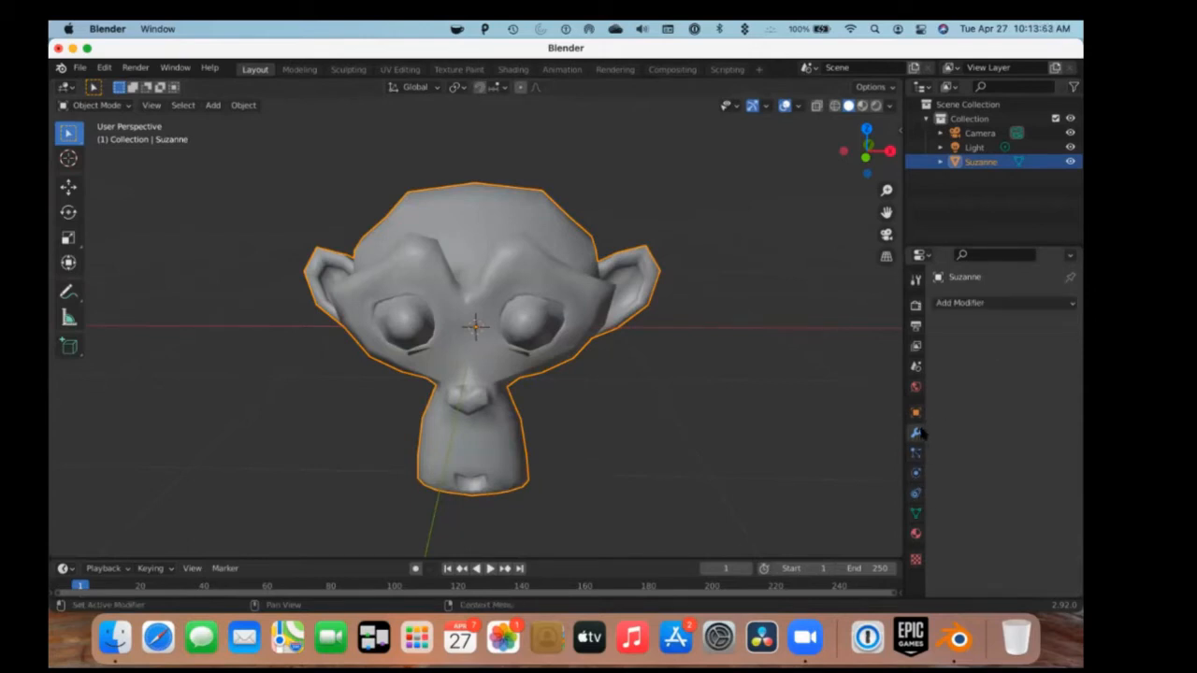
pyautogui.click(959, 302)
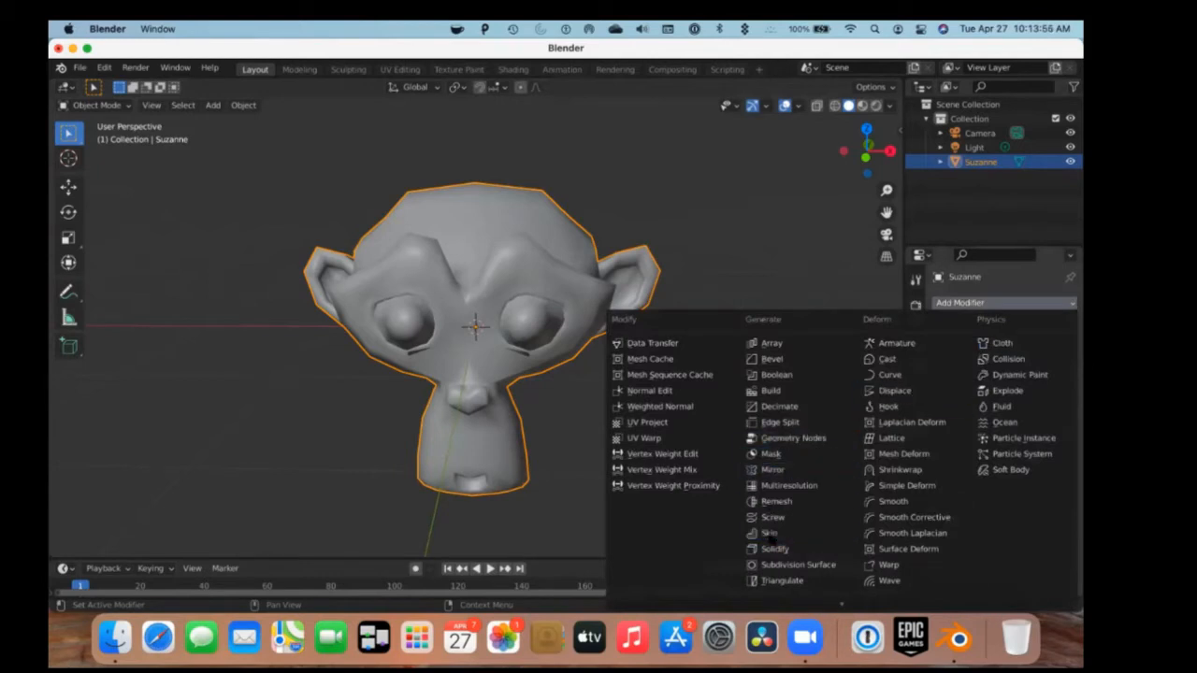
pyautogui.click(819, 566)
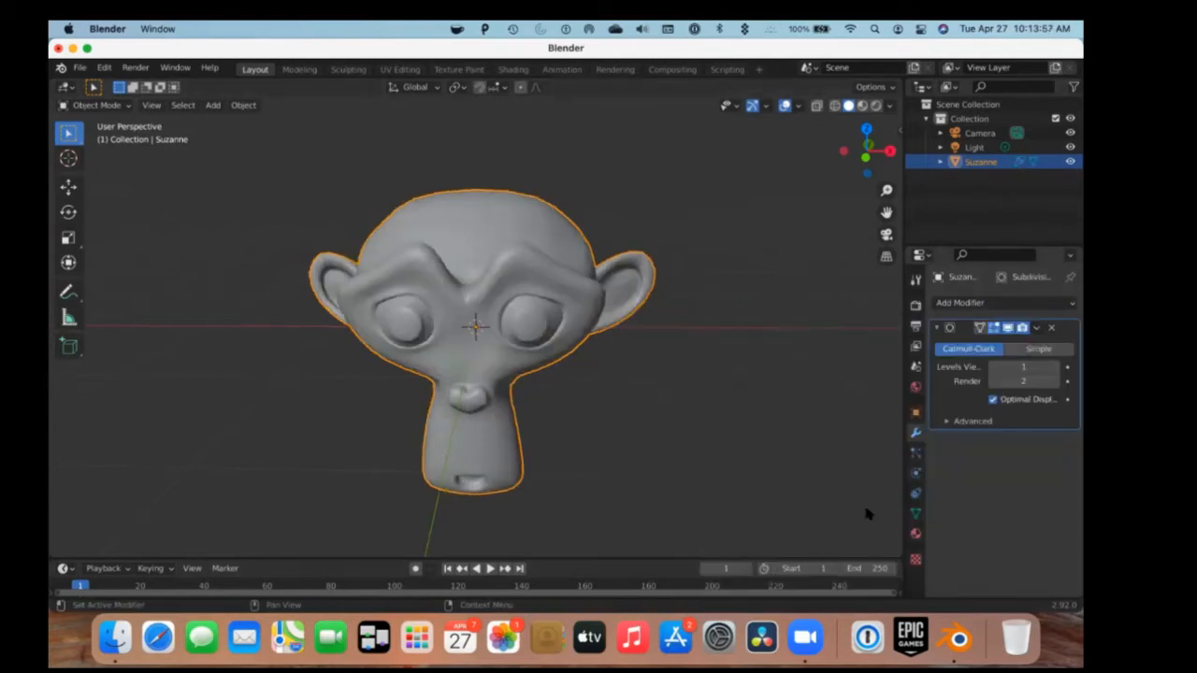
pyautogui.moveTo(1040, 368); pyautogui.dragTo(1066, 369)
pyautogui.moveTo(488, 403); pyautogui.dragTo(475, 374, button='middle')
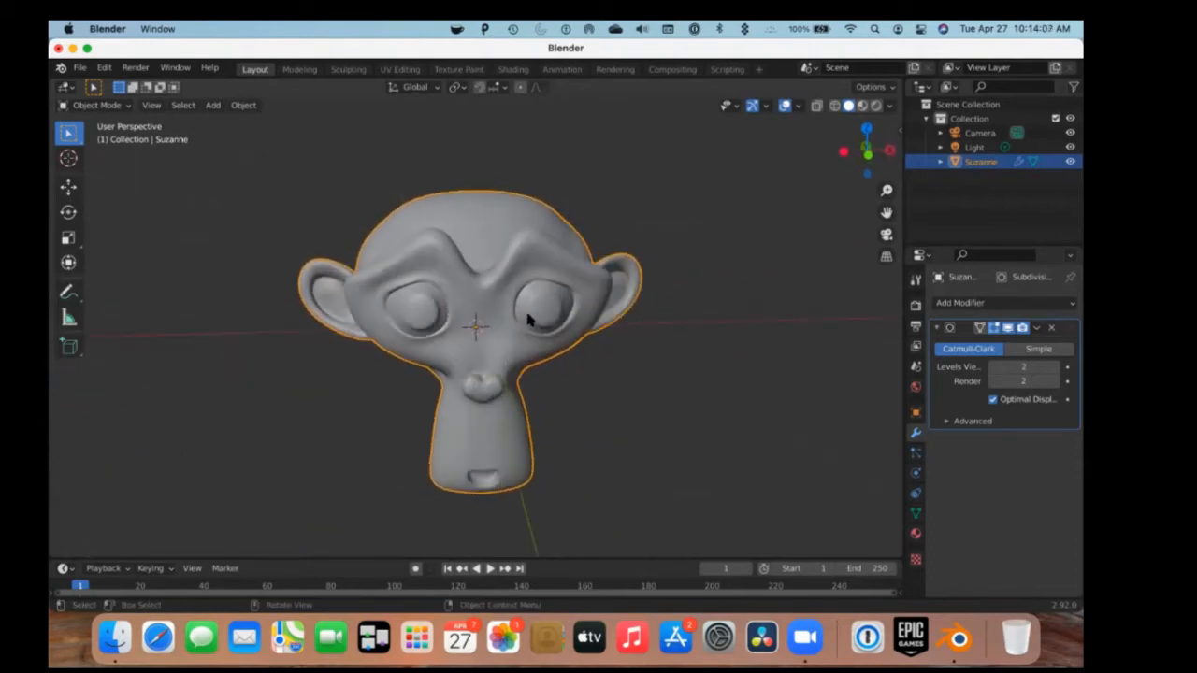
pyautogui.press('z')
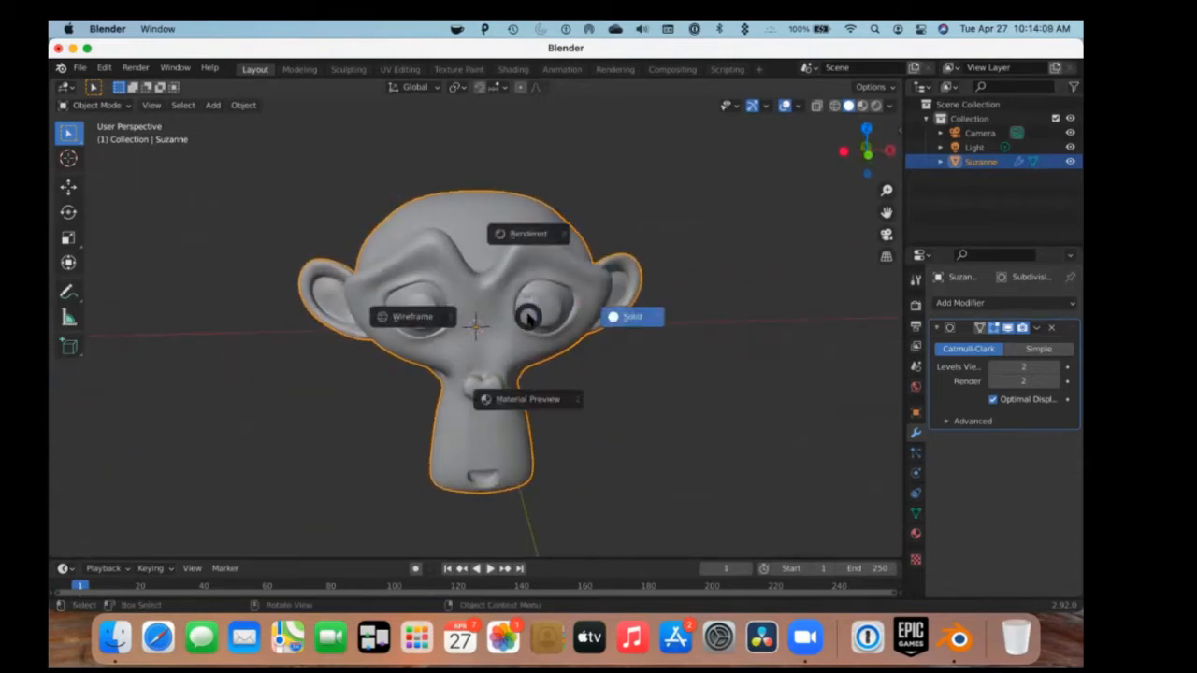
pyautogui.click(780, 317)
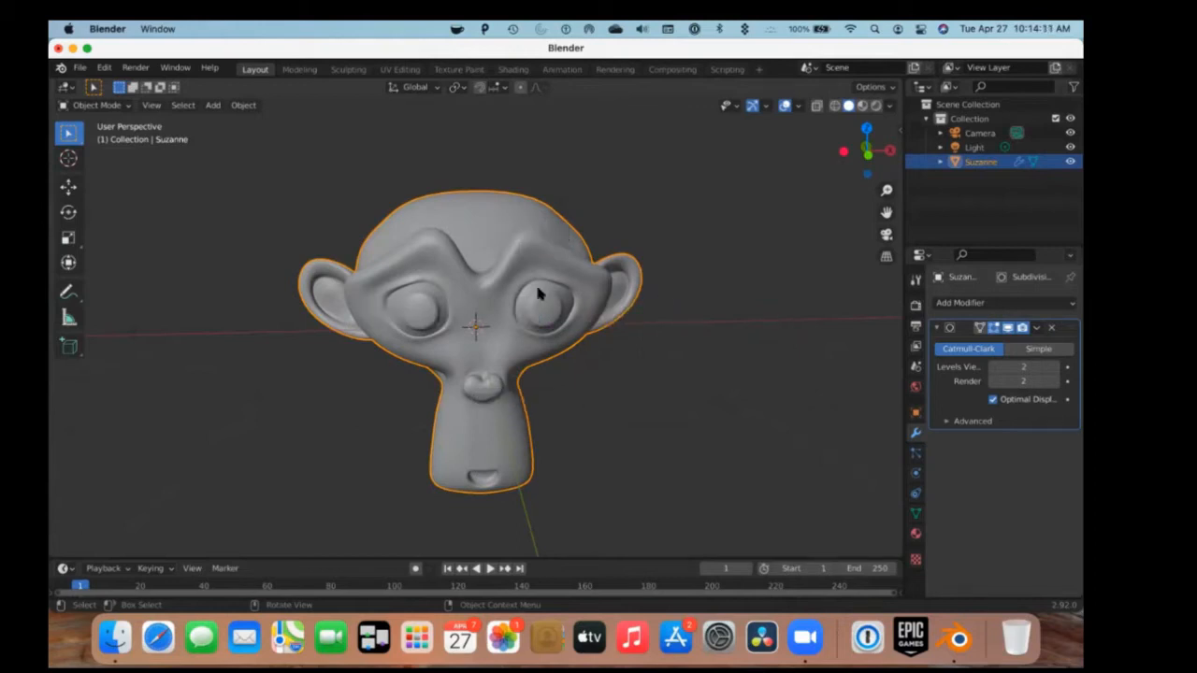
# Select the camera to locate it relative to the monkey head, and clear the selection.
pyautogui.scroll(-4, 538, 296)
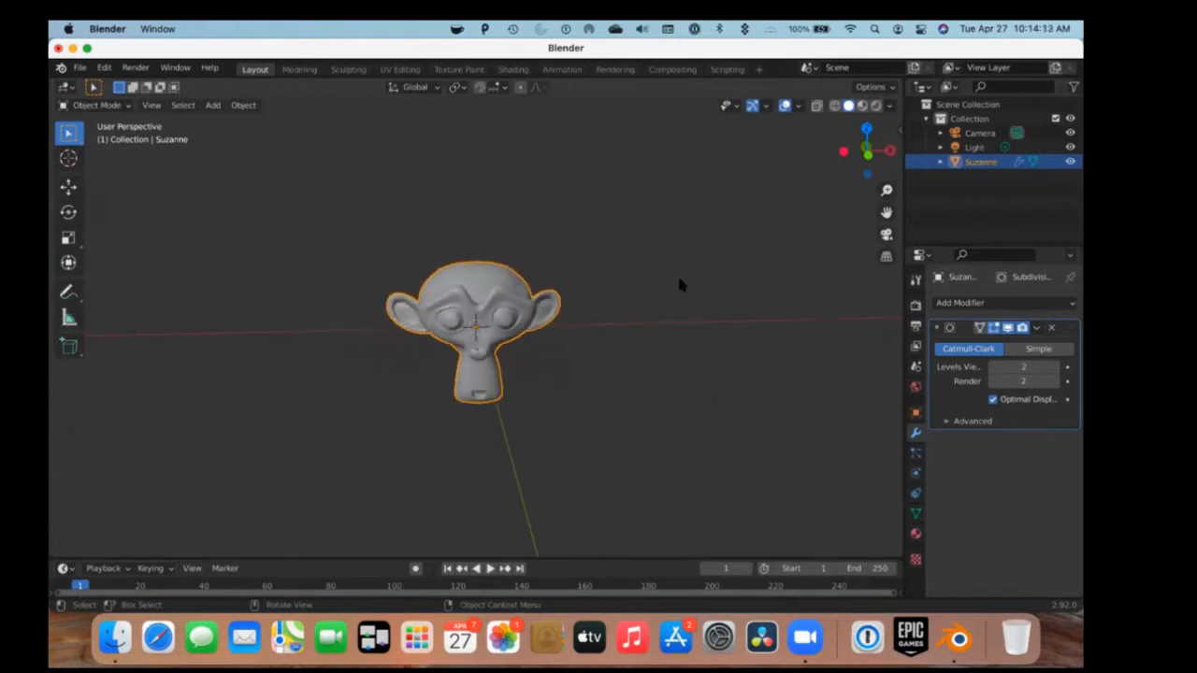
pyautogui.moveTo(585, 270); pyautogui.dragTo(785, 262, button='middle')
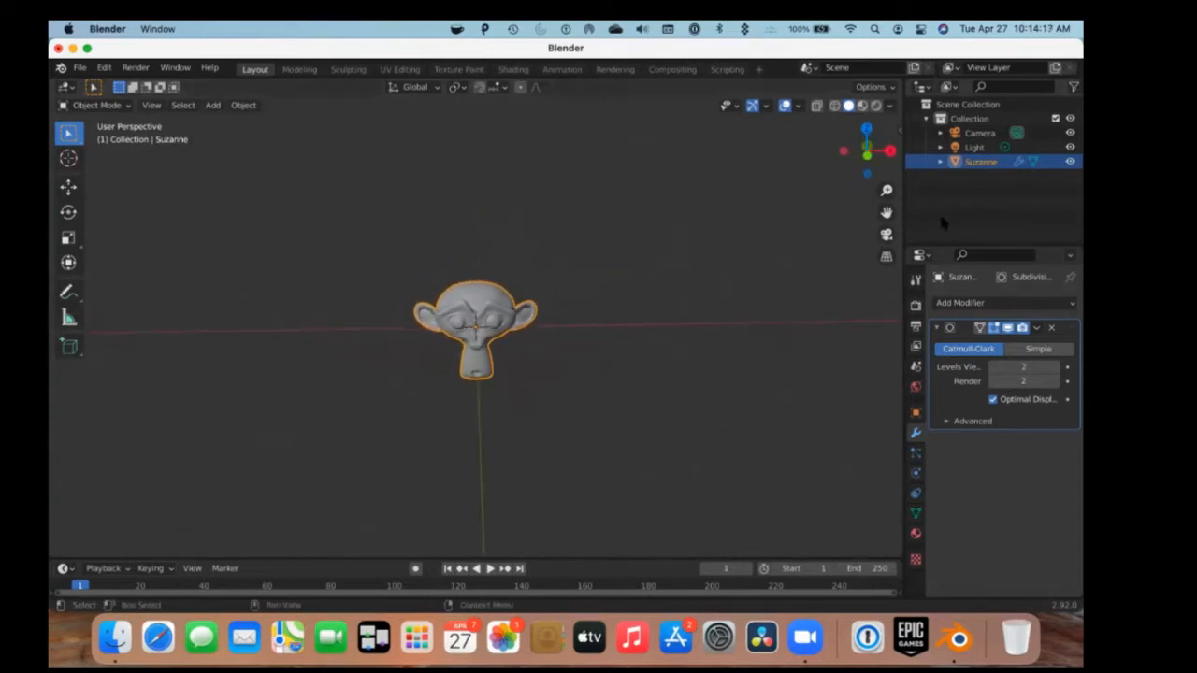
pyautogui.click(965, 134)
pyautogui.scroll(-2, 687, 234)
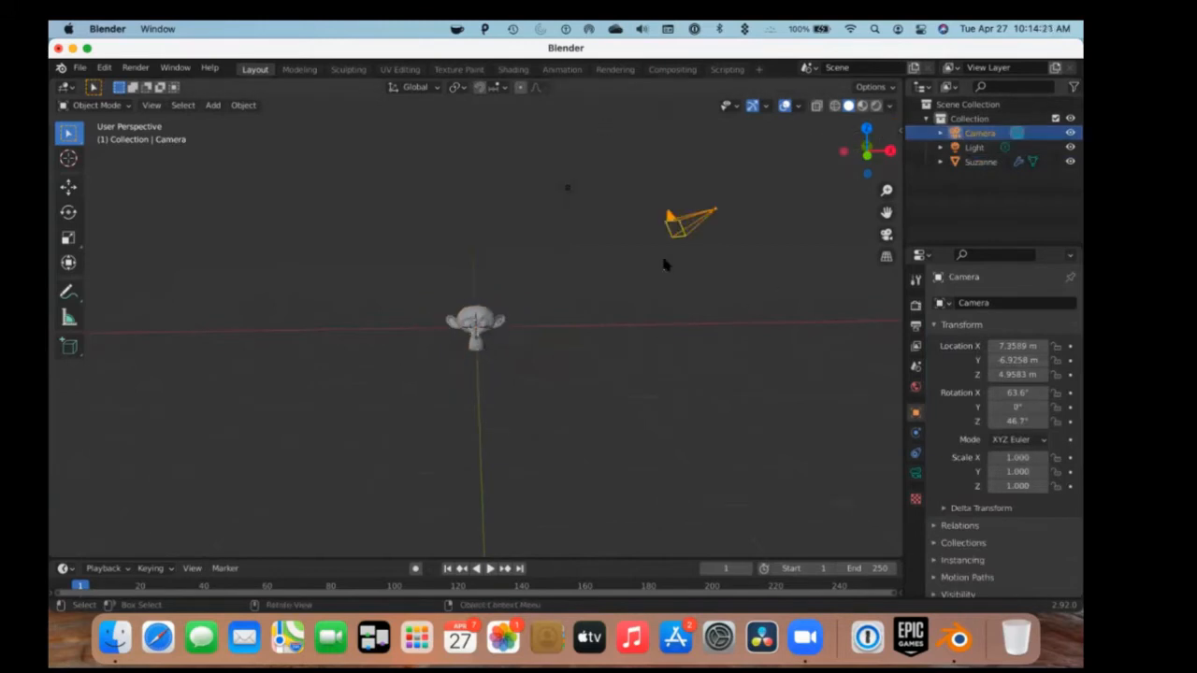
pyautogui.scroll(3, 663, 262)
pyautogui.click(908, 188)
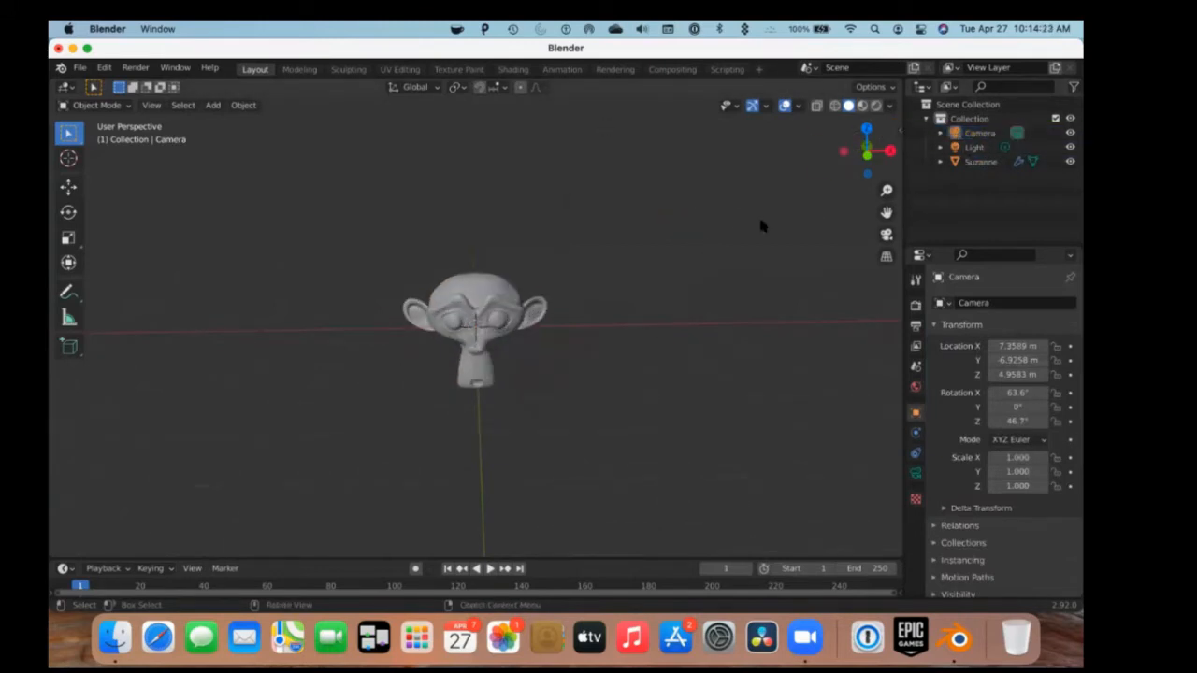
# Toggle the camera view on and off and compare orthographic with perspective projection.
pyautogui.press('KP_0')
pyautogui.press('KP_0')
pyautogui.click(886, 234)
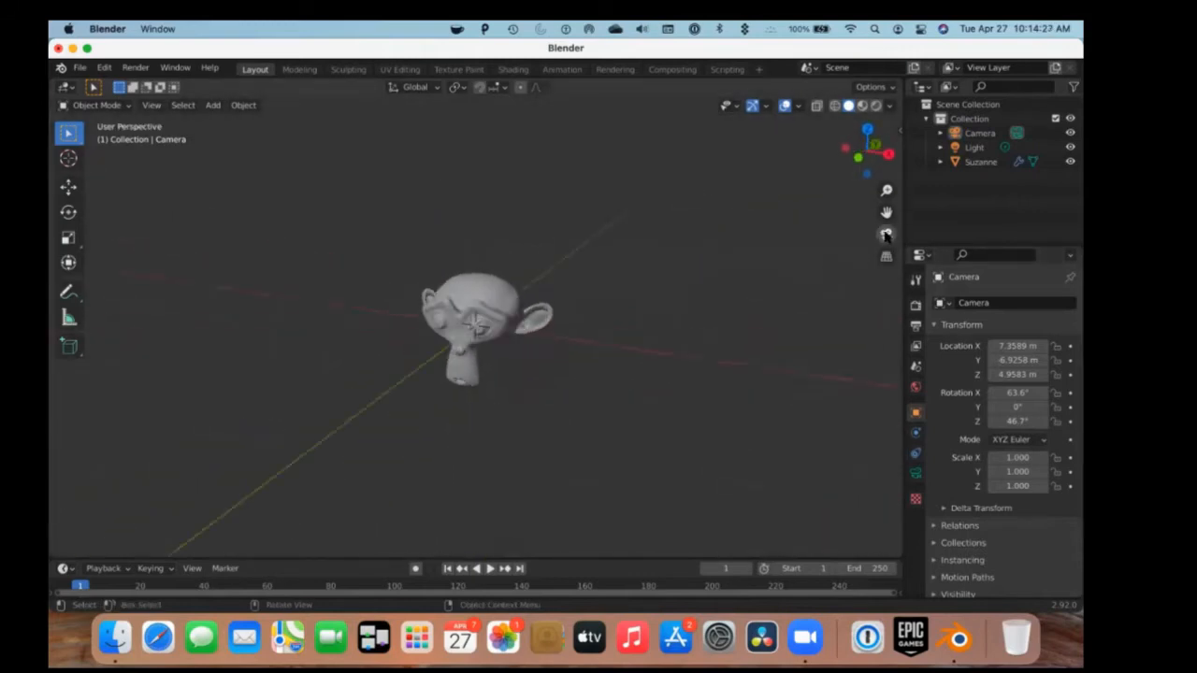
pyautogui.click(886, 234)
pyautogui.click(885, 255)
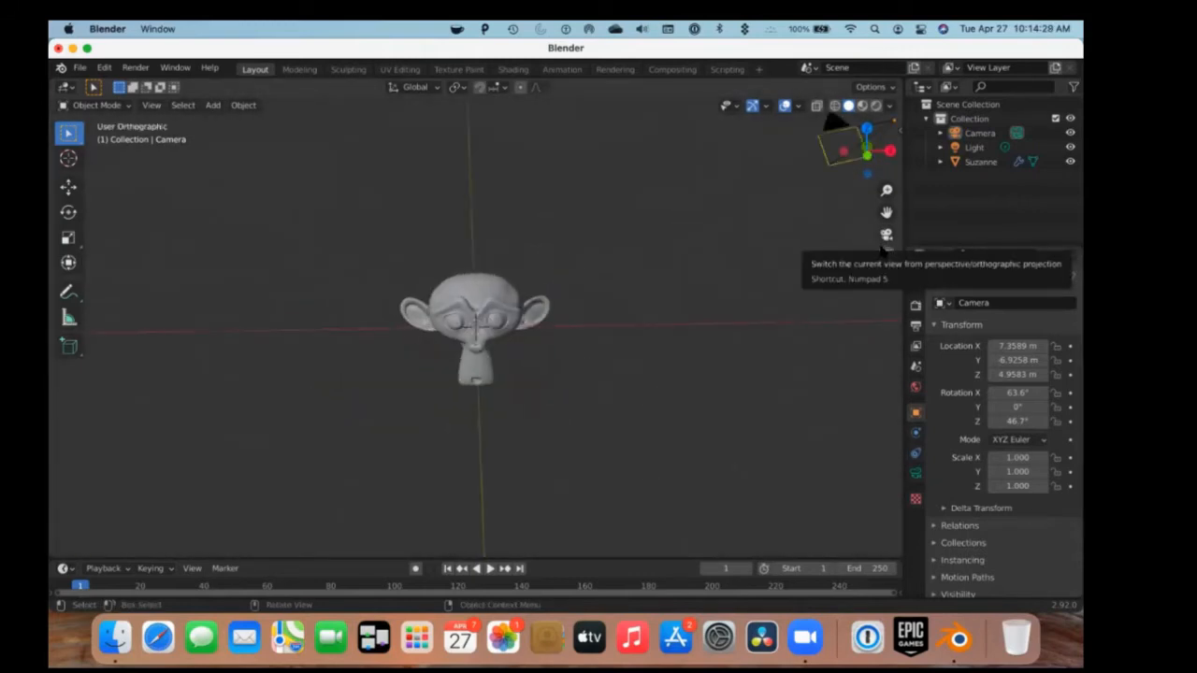
pyautogui.click(886, 233)
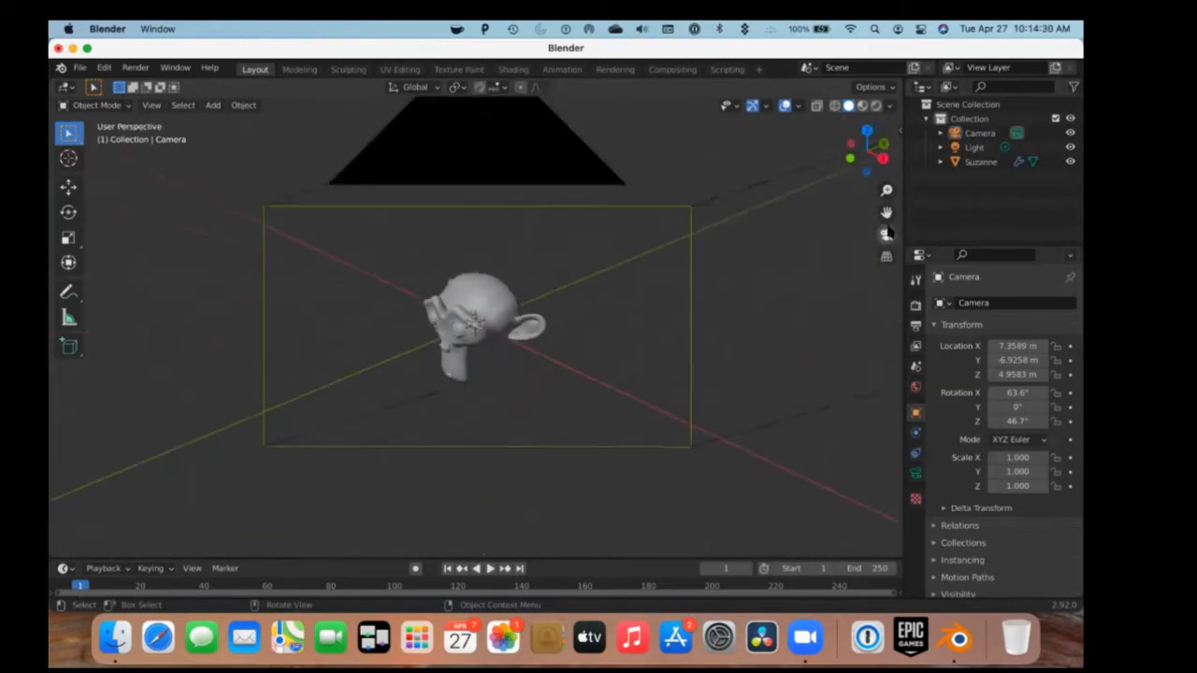
pyautogui.click(886, 234)
pyautogui.click(887, 254)
pyautogui.click(886, 254)
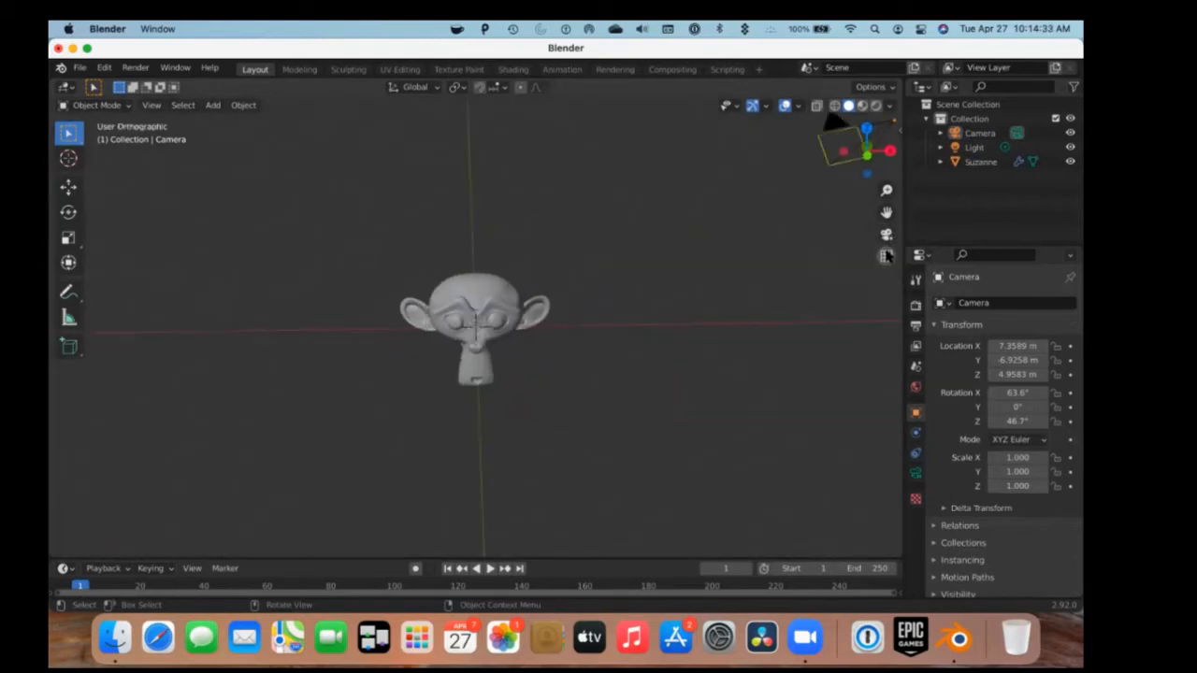
pyautogui.moveTo(553, 297); pyautogui.dragTo(548, 295, button='middle')
pyautogui.click(885, 257)
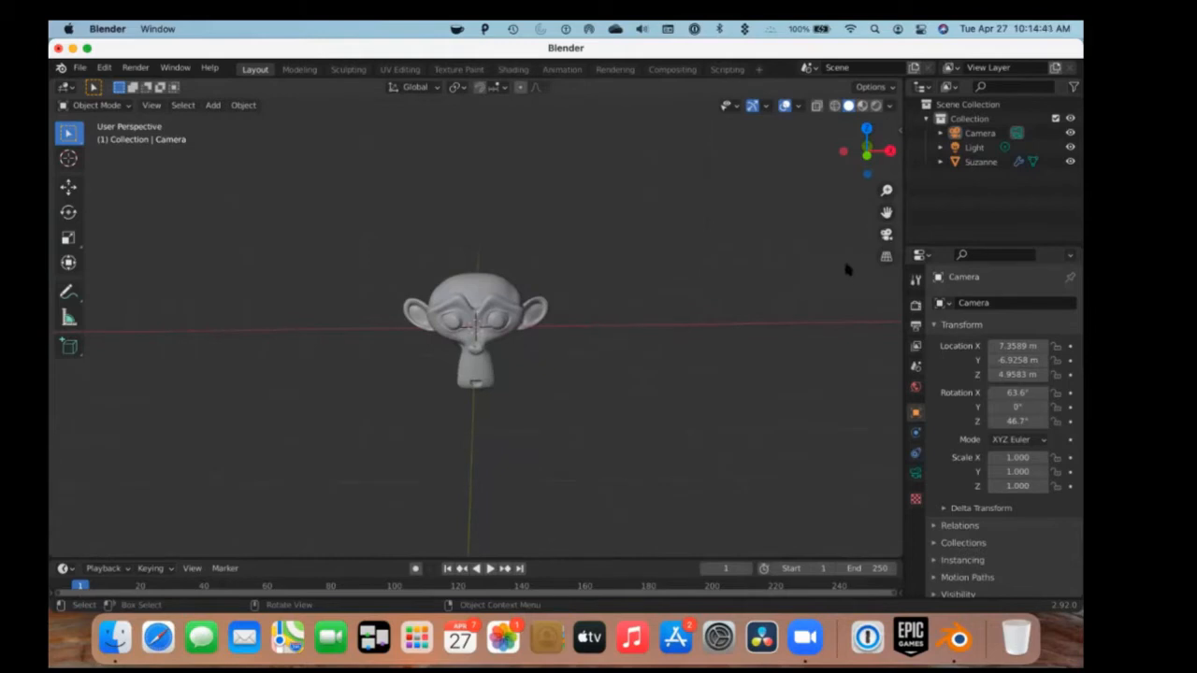
# Look through the scene camera and enable locking the camera to the view.
pyautogui.click(886, 234)
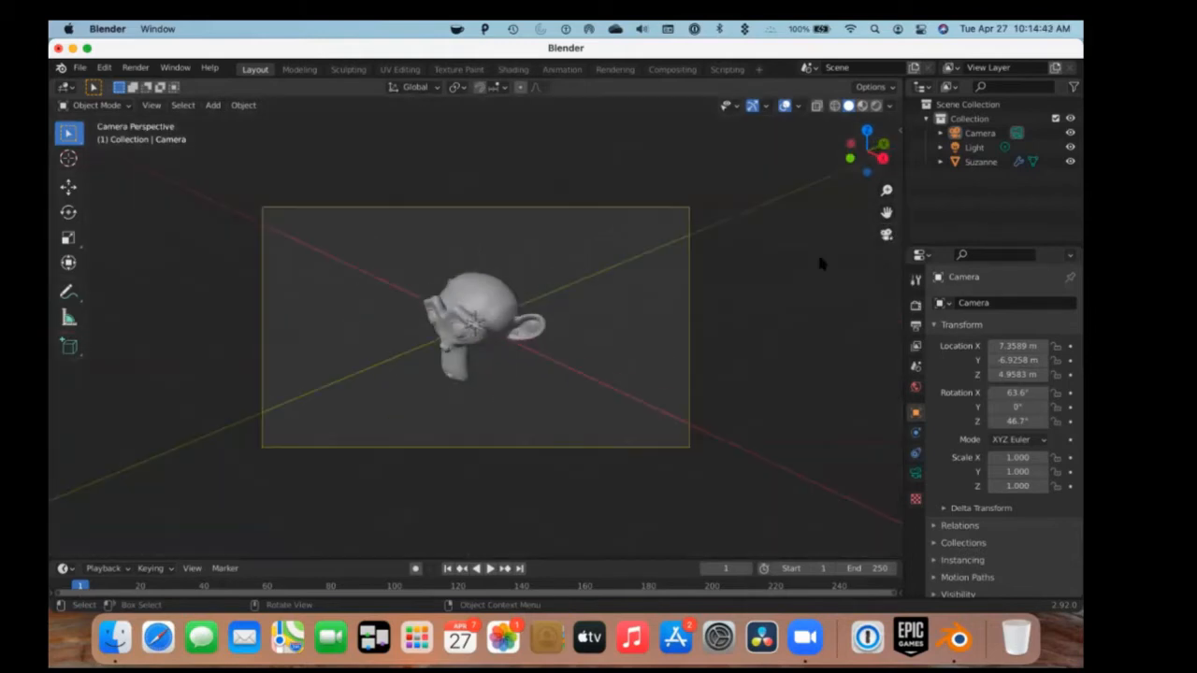
pyautogui.click(898, 129)
pyautogui.press('n')
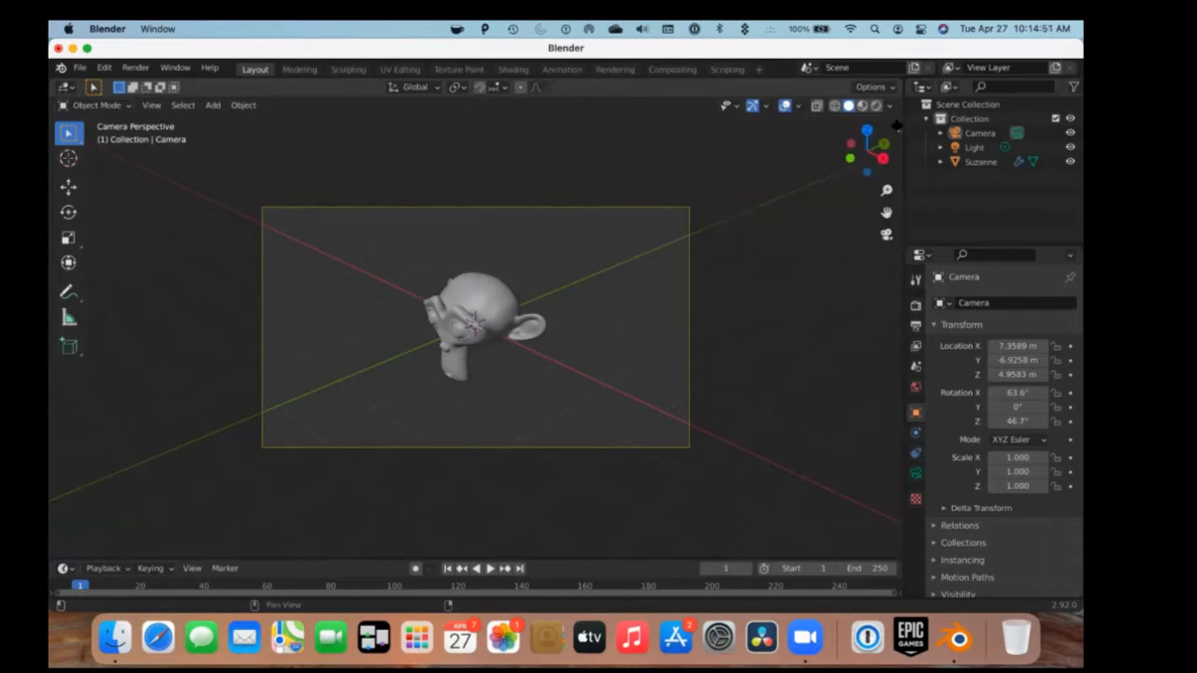
pyautogui.click(895, 125)
pyautogui.click(893, 196)
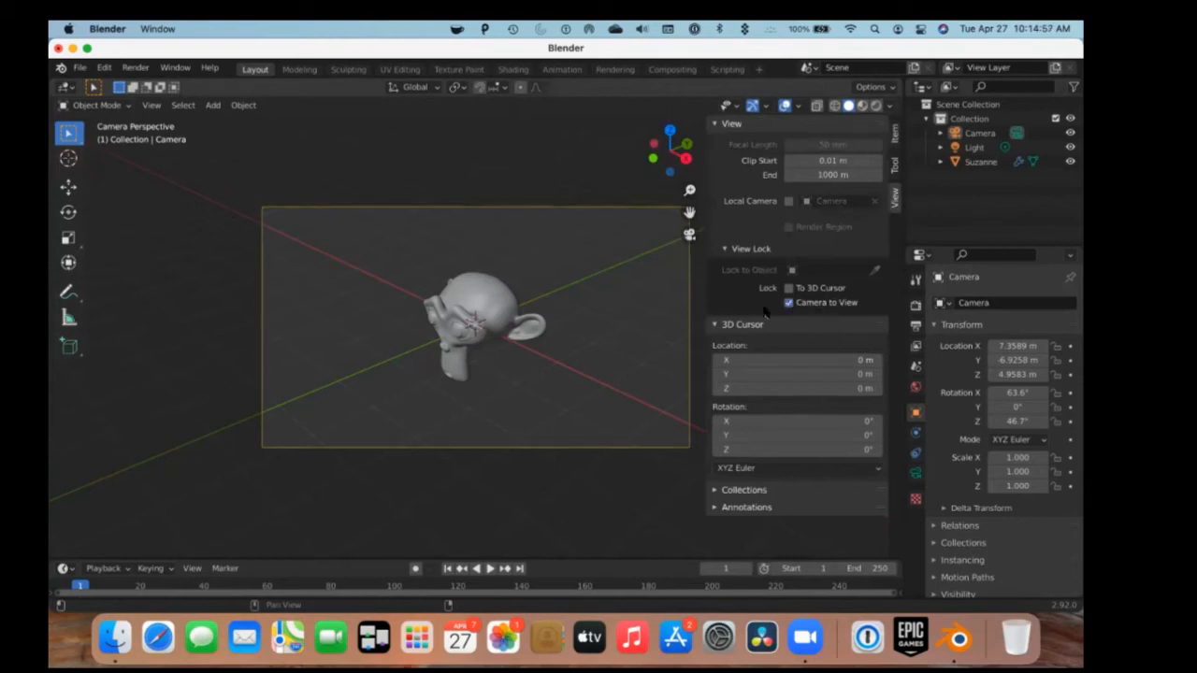
# Collapse the View settings, clear the selection and hide the sidebar to free the viewport.
pyautogui.click(715, 124)
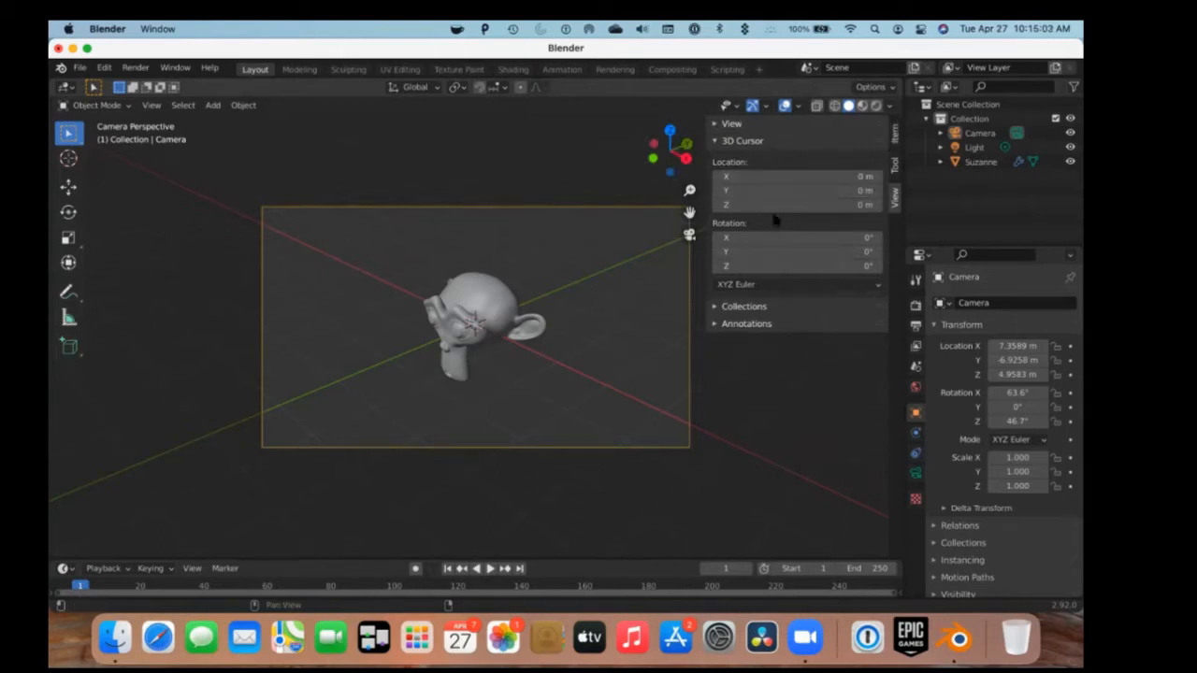
pyautogui.click(687, 224)
pyautogui.hotkey('alt', 'a')
pyautogui.press('n')
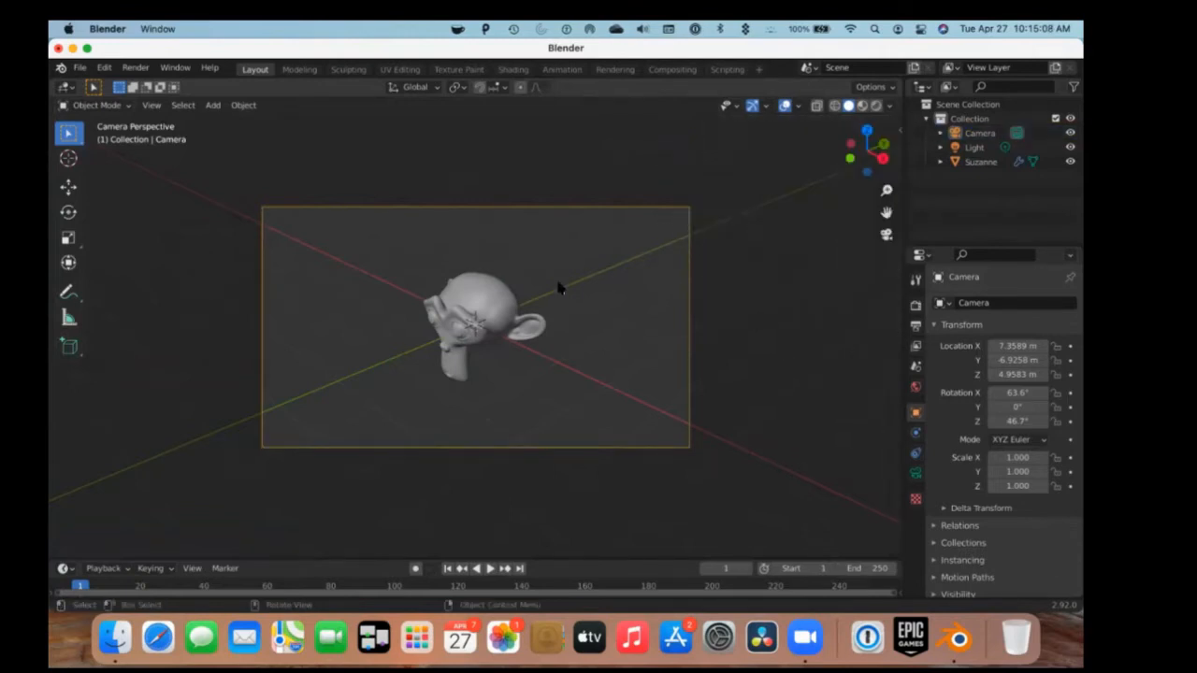
# Move the locked camera to face the monkey head from the front, centred, at about Y -22.8 m and Z 5.1 m.
pyautogui.moveTo(644, 309); pyautogui.dragTo(722, 281, button='middle')
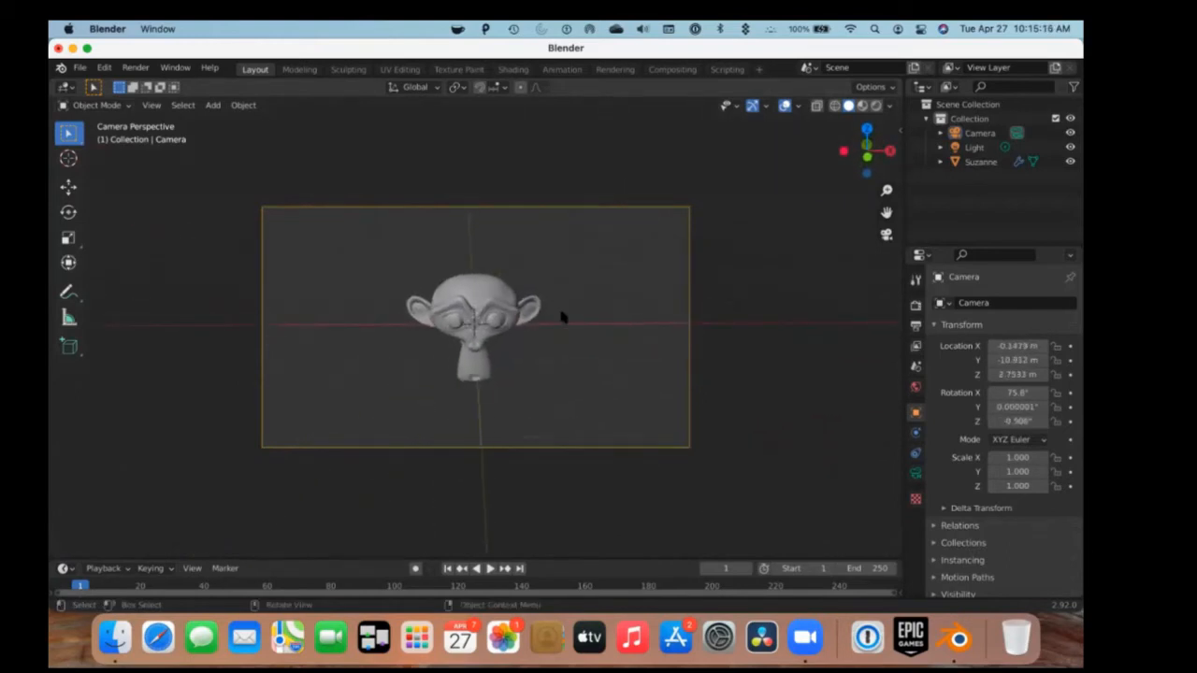
pyautogui.scroll(-2, 561, 316)
pyautogui.scroll(-2, 561, 315)
pyautogui.moveTo(561, 315); pyautogui.dragTo(555, 312, button='middle')
pyautogui.scroll(3, 553, 308)
pyautogui.scroll(-3, 553, 311)
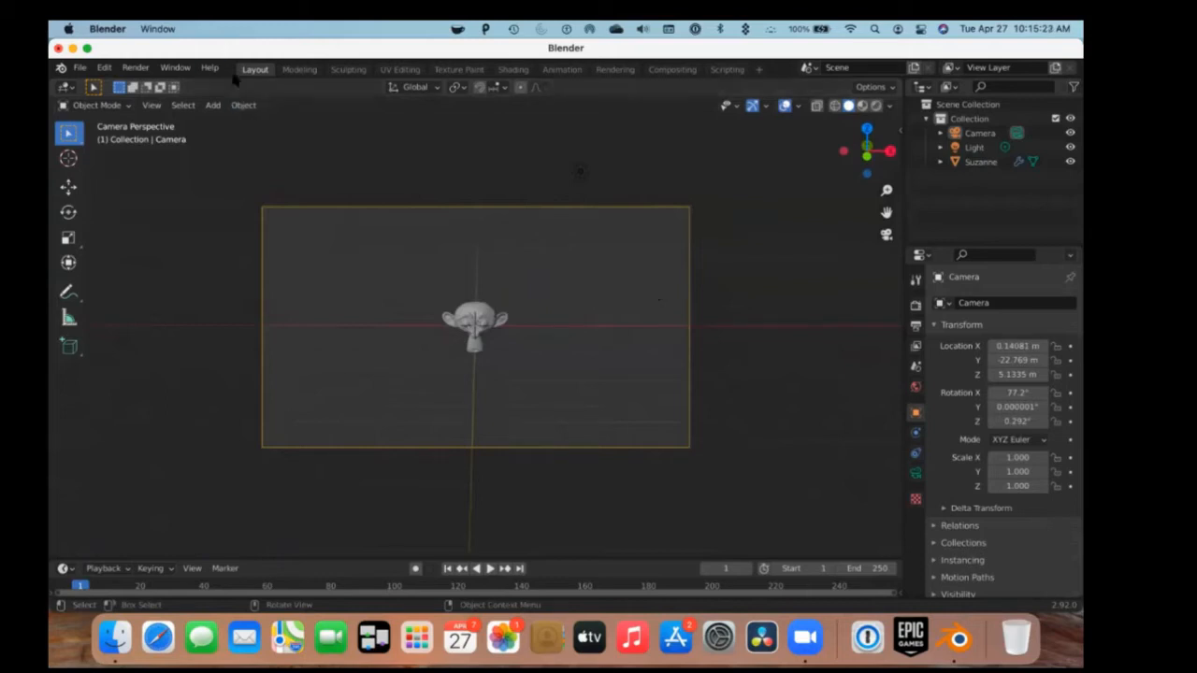
# Render a still image from the camera to check the framing, and close the render window.
pyautogui.click(135, 68)
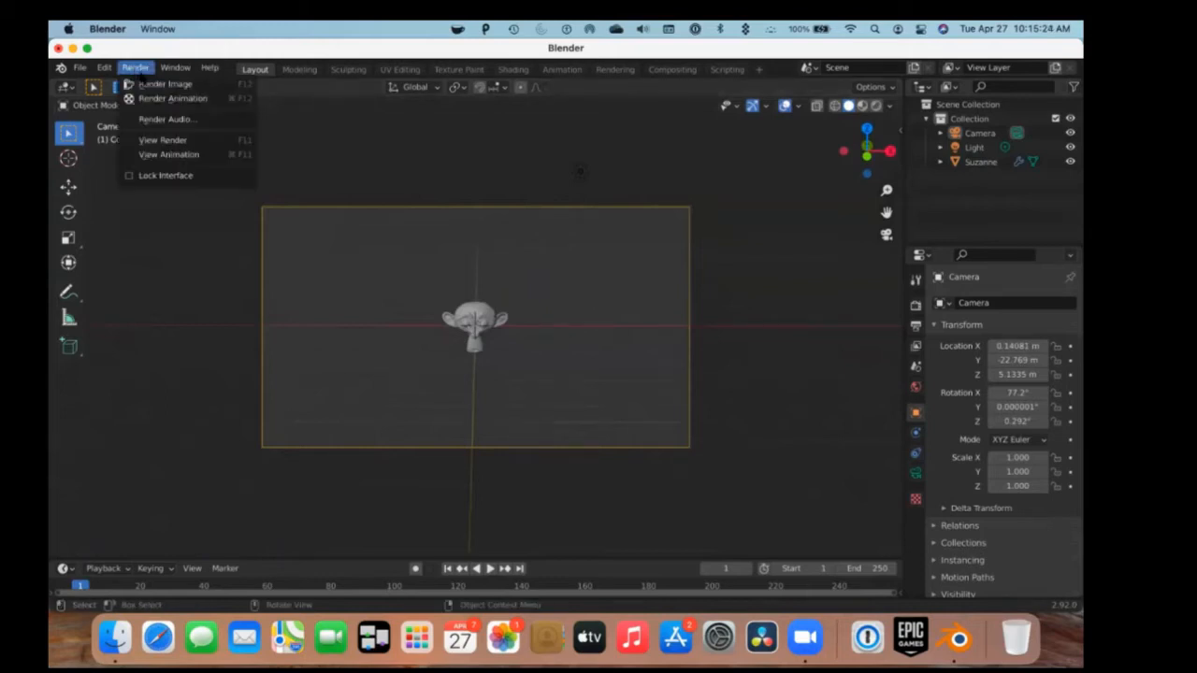
pyautogui.click(148, 85)
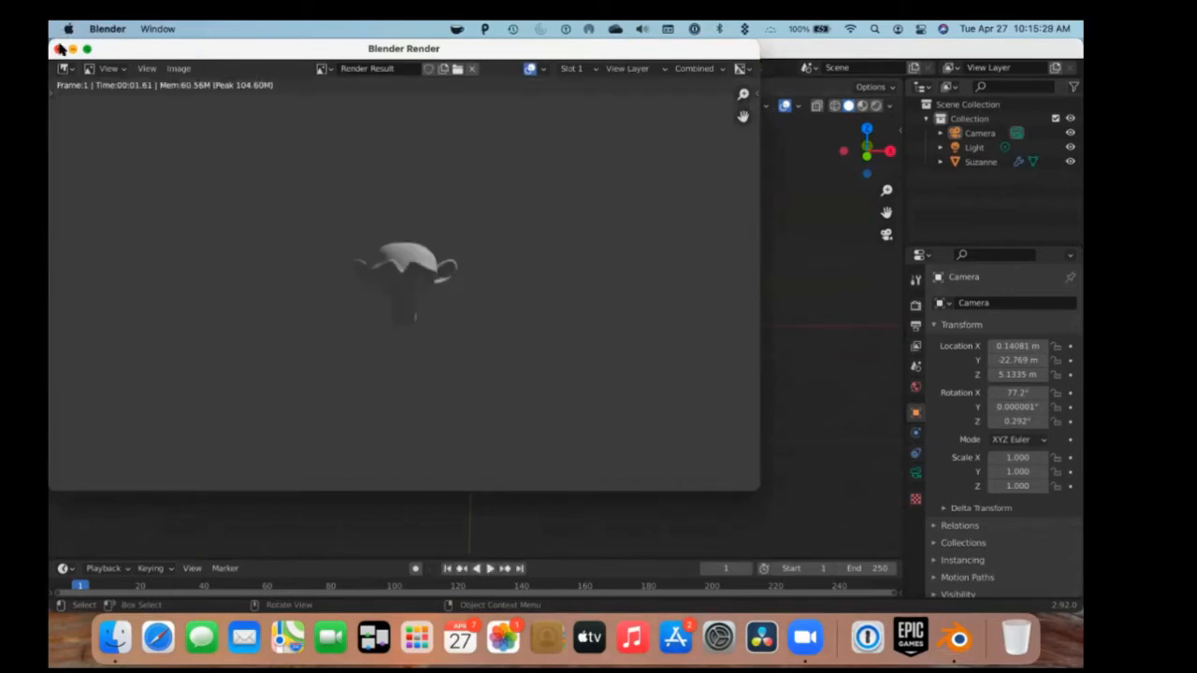
pyautogui.click(59, 49)
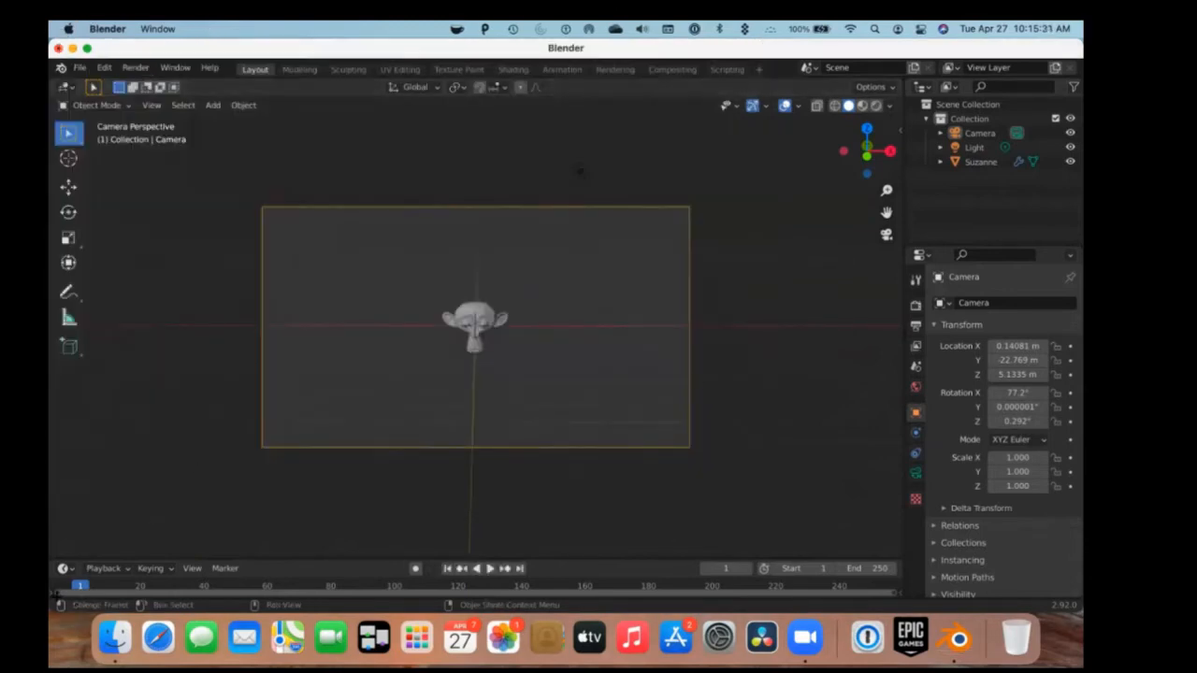
# Enable auto keying and record the monkey head's centred starting position as a keyframe at frame 0.
pyautogui.click(74, 587)
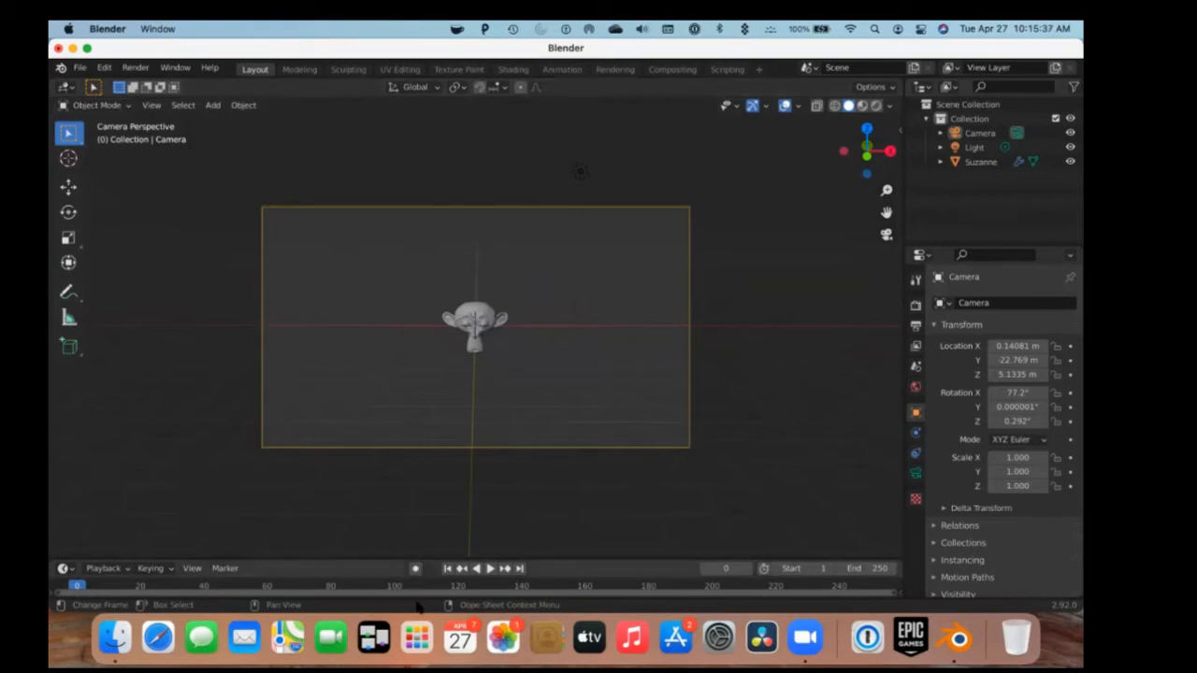
pyautogui.click(416, 568)
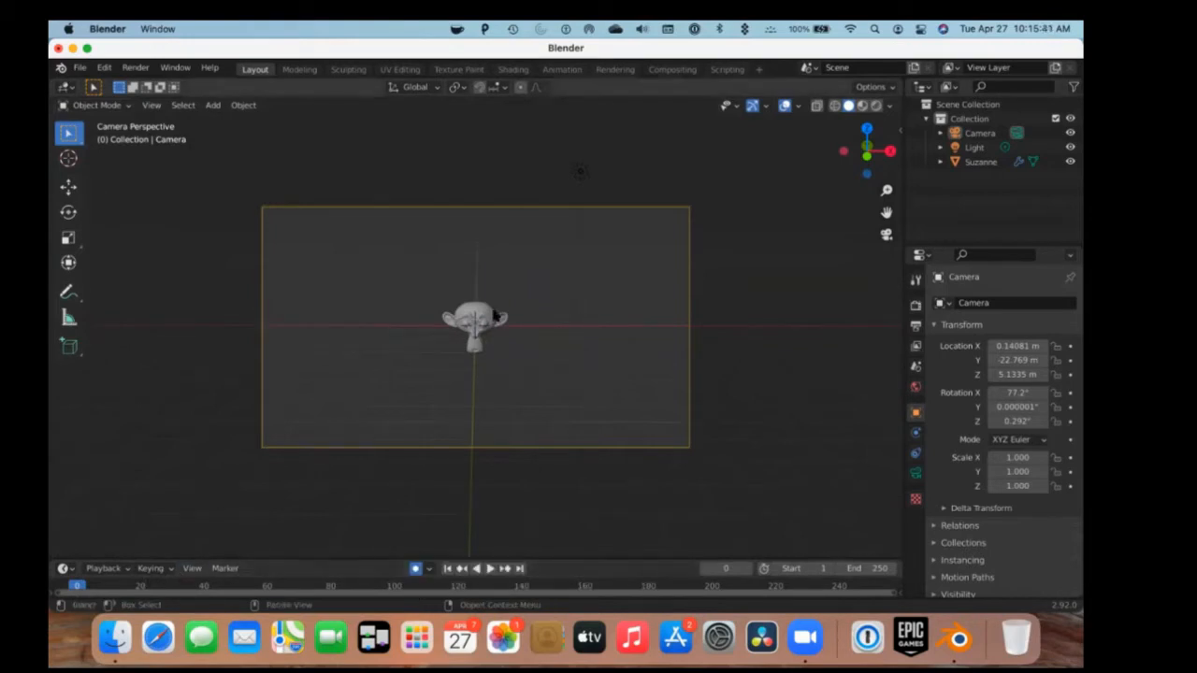
pyautogui.click(492, 312)
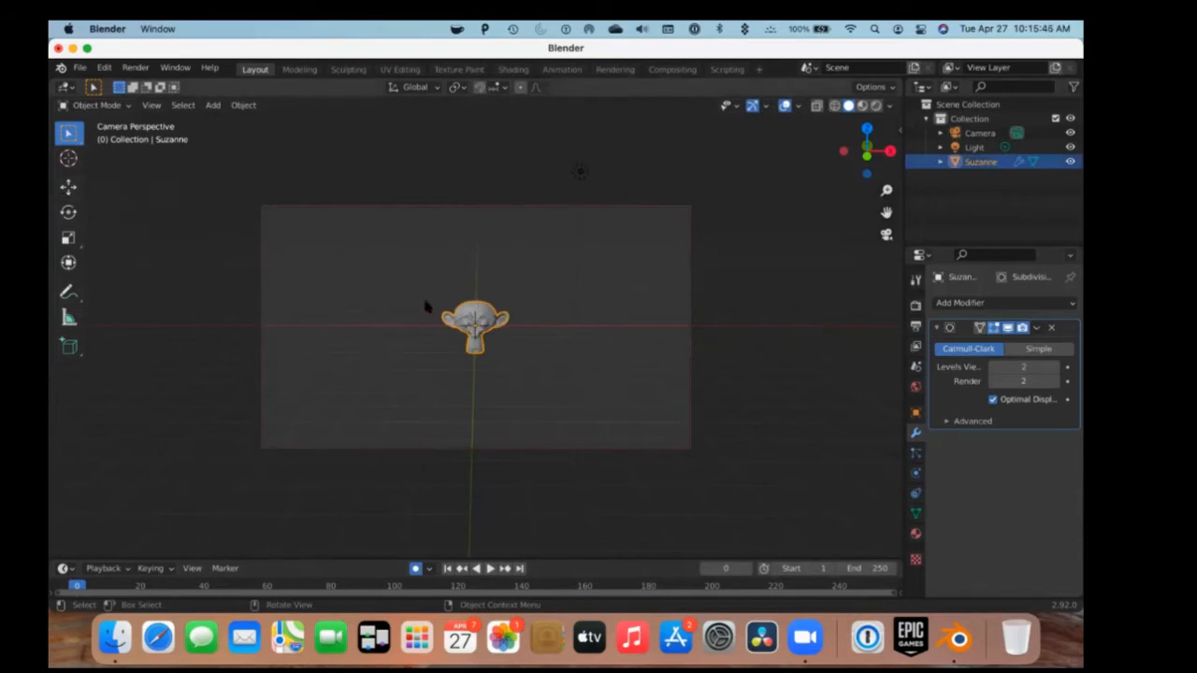
pyautogui.press('g')
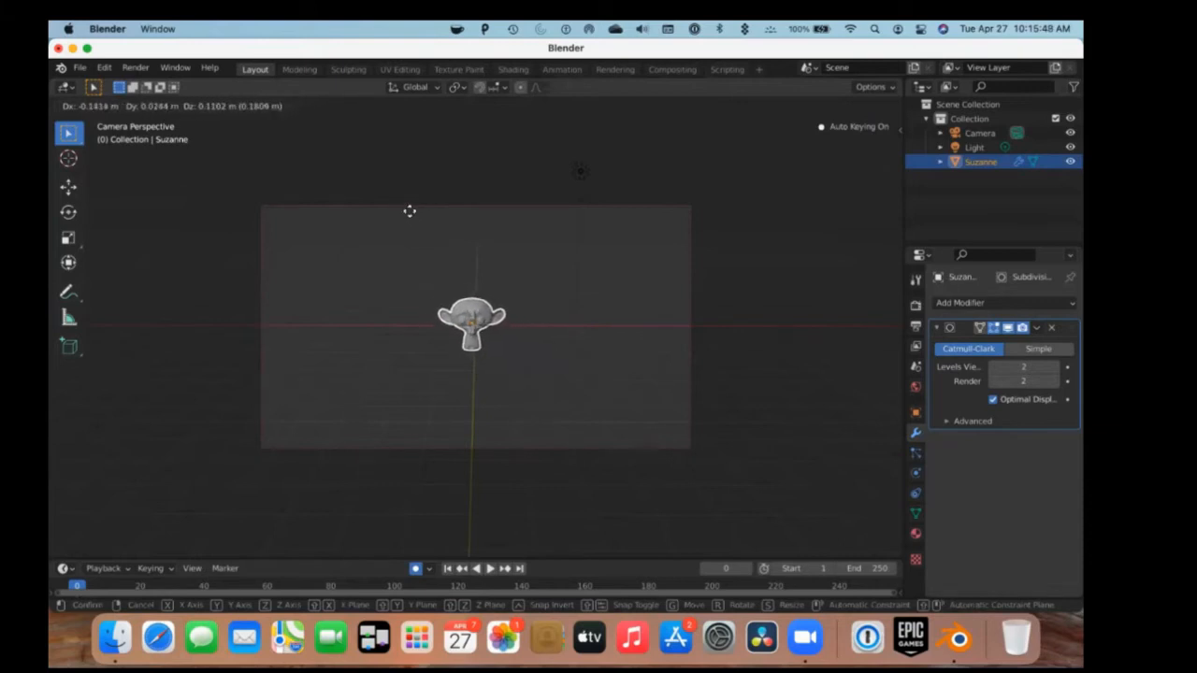
pyautogui.press('Escape')
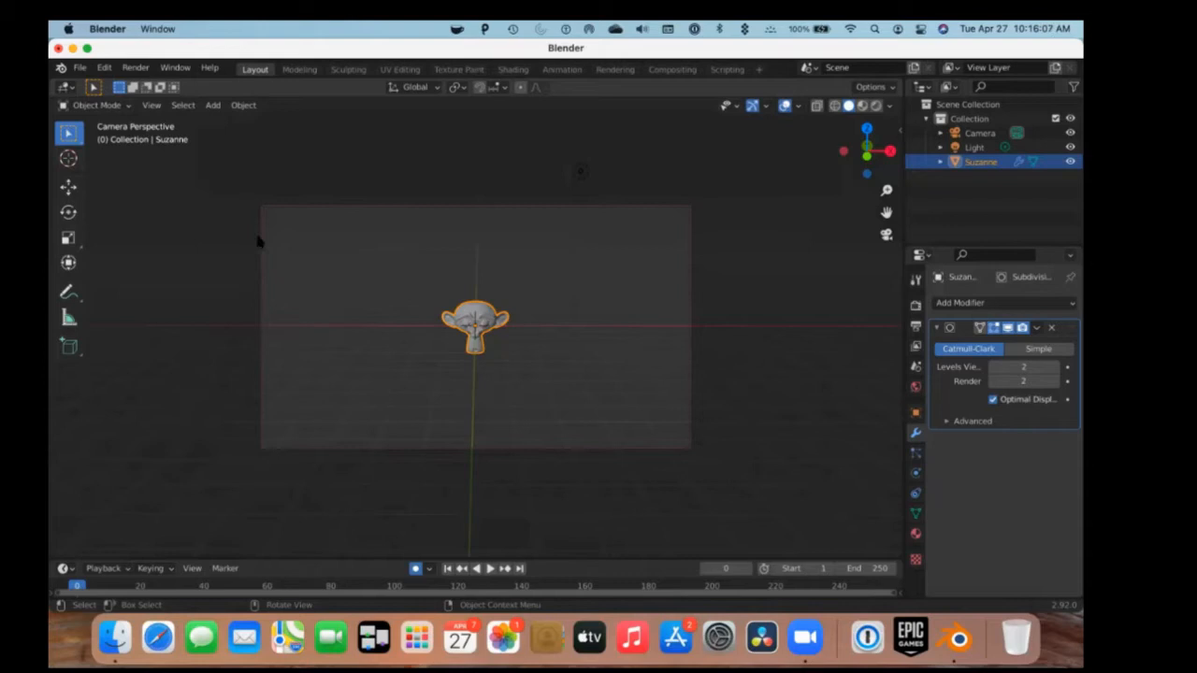
pyautogui.click(69, 187)
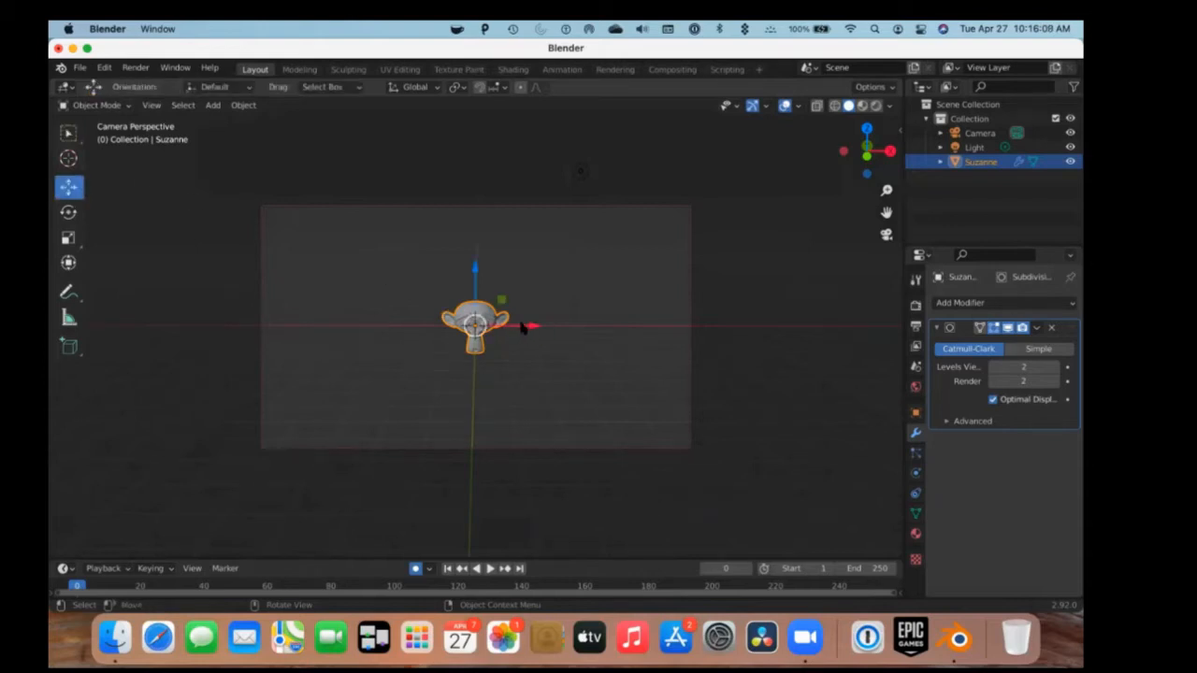
pyautogui.moveTo(529, 326)
pyautogui.mouseDown()
pyautogui.moveTo(376, 323)
pyautogui.moveTo(526, 325)
pyautogui.mouseUp()
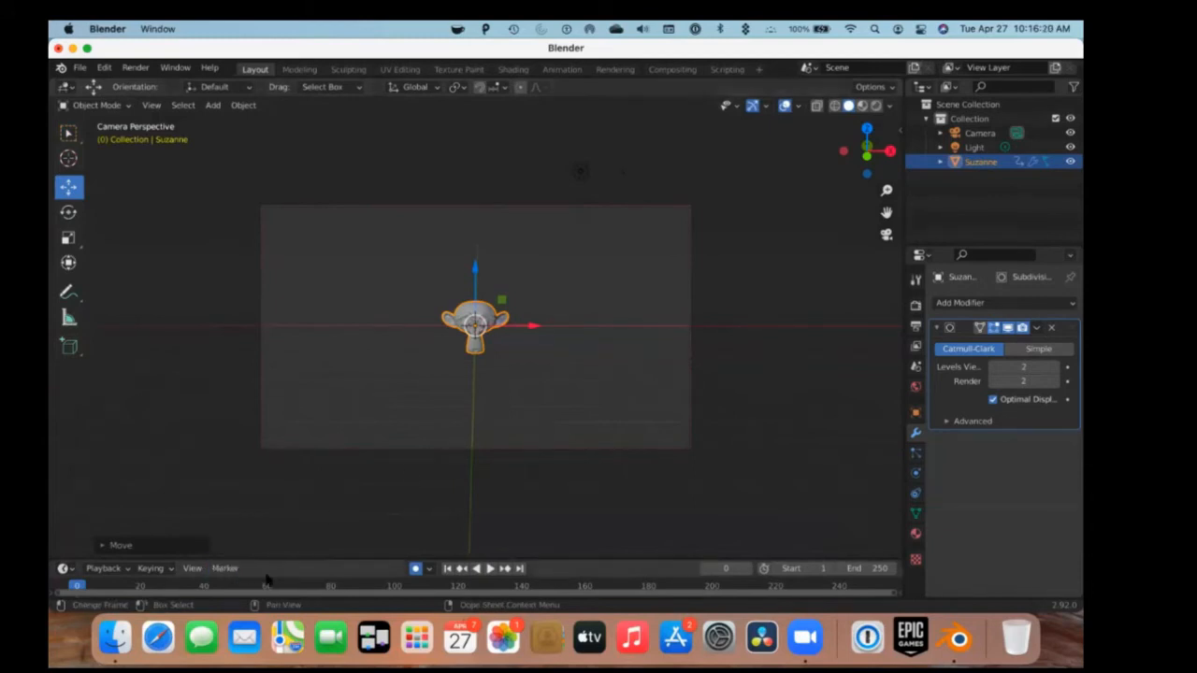
# At frame 30, keyframe the monkey head moved along the X axis to the left side of the camera frame.
pyautogui.press('space')
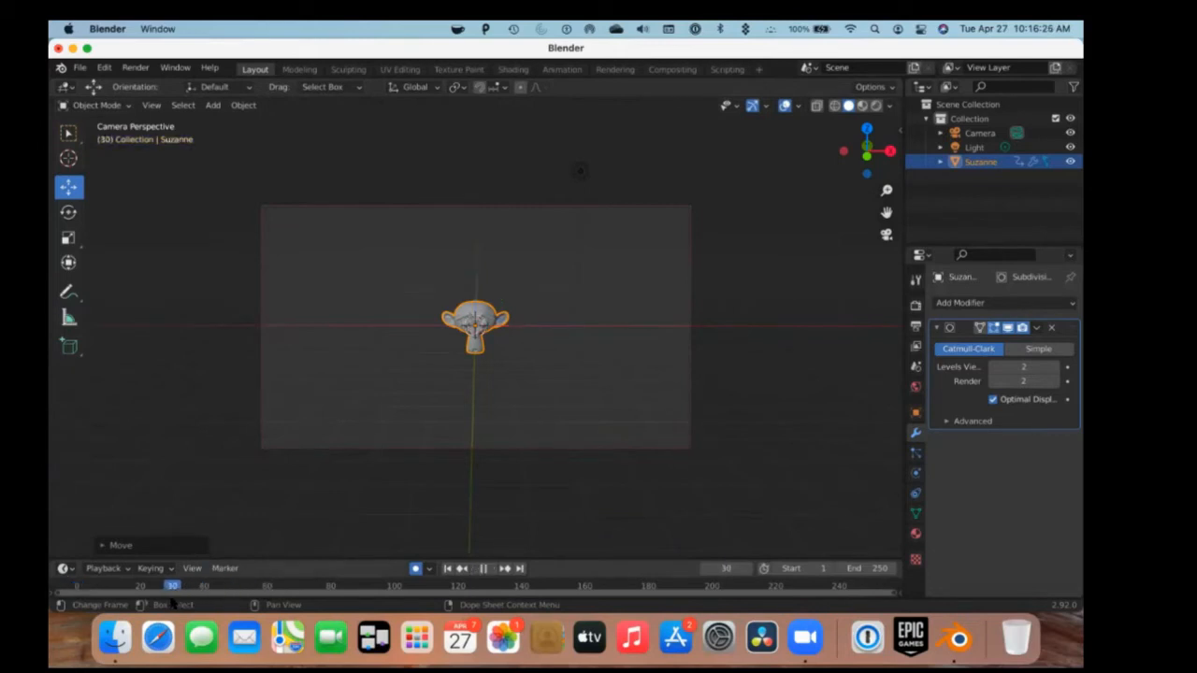
pyautogui.press('space')
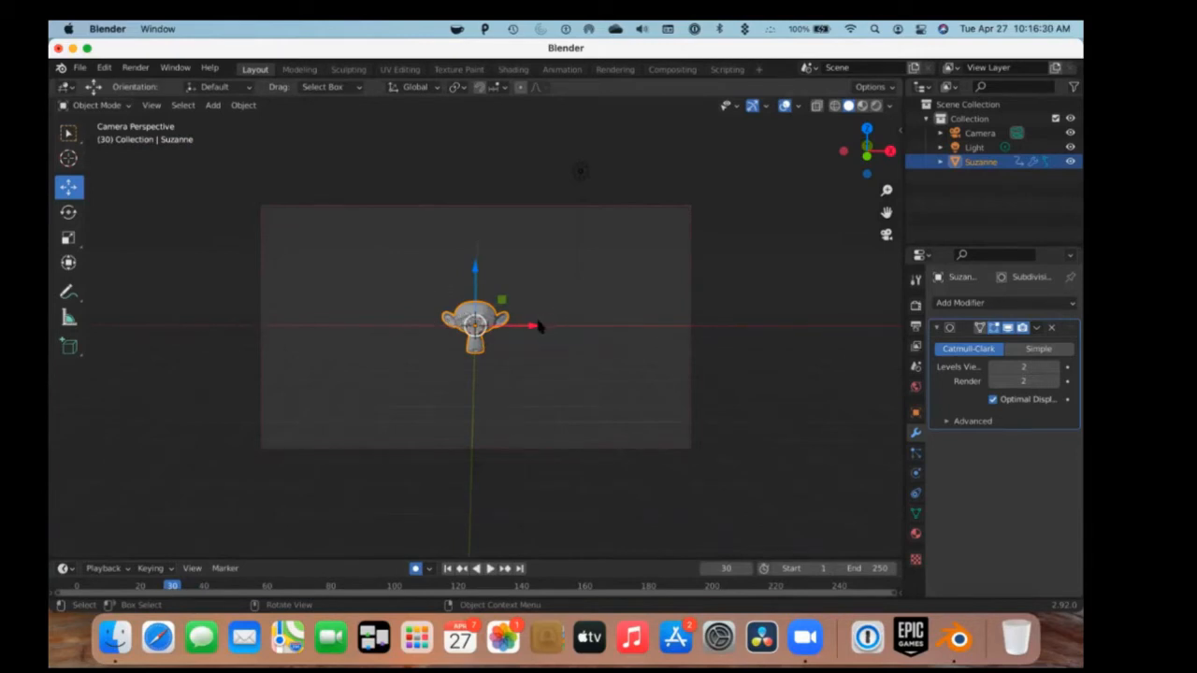
pyautogui.moveTo(538, 329); pyautogui.dragTo(371, 320)
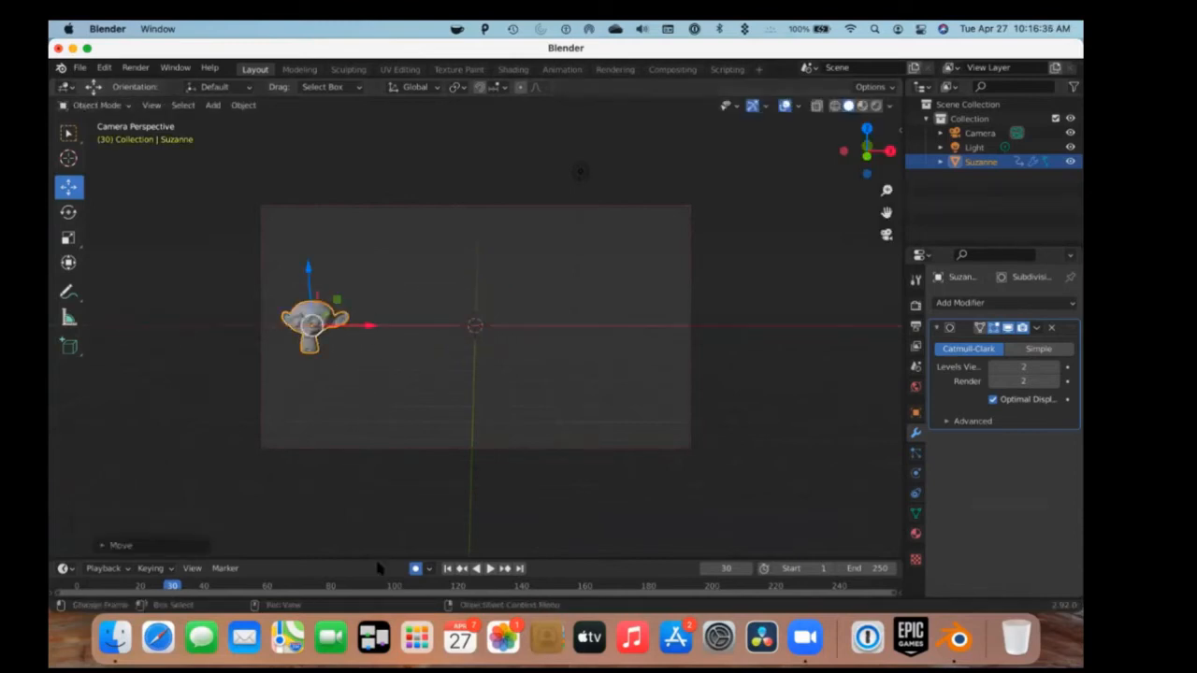
# At frame 60, keyframe the monkey head moved back along the X axis to the centre of the camera frame.
pyautogui.press('space')
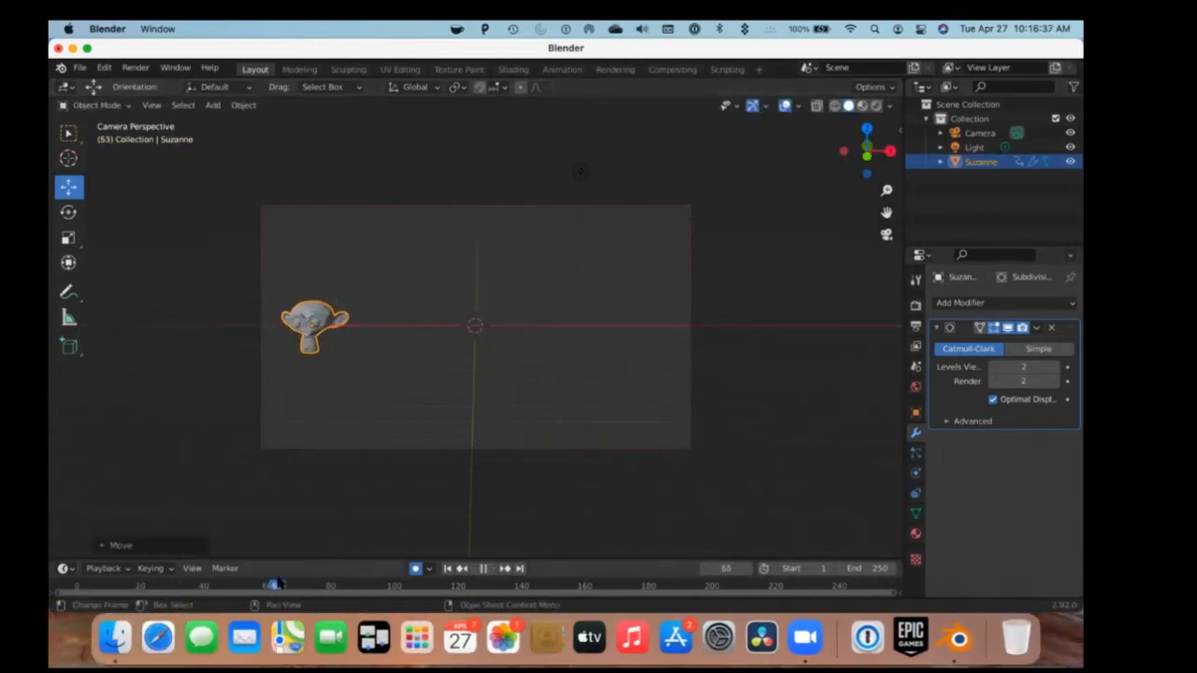
pyautogui.press('space')
pyautogui.moveTo(367, 327); pyautogui.dragTo(531, 334)
# At frame 90, keyframe the monkey head moved along the X axis to the right side of the camera frame.
pyautogui.press('space')
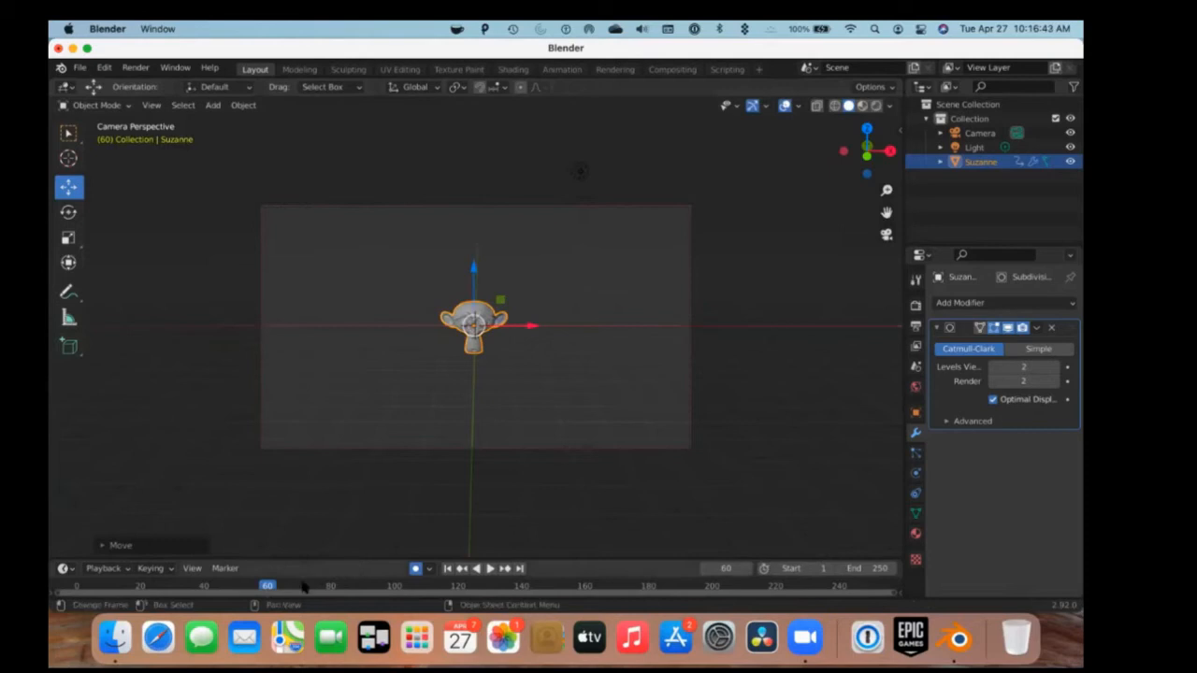
pyautogui.moveTo(346, 573); pyautogui.dragTo(360, 567)
pyautogui.press('space')
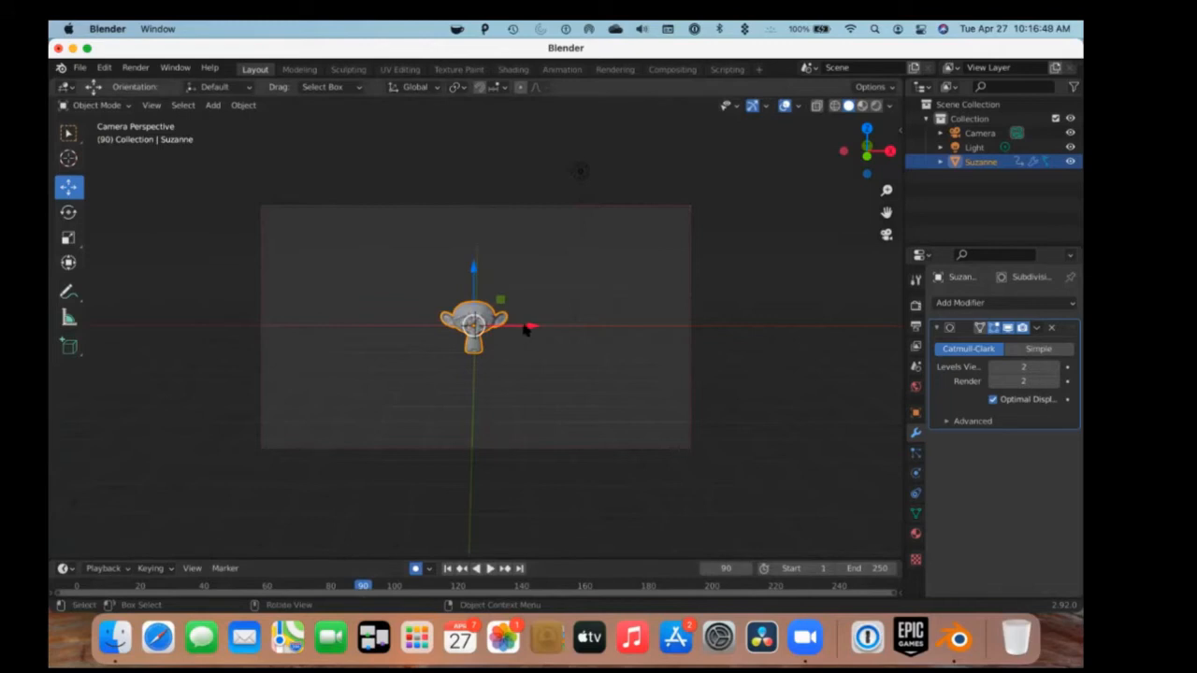
pyautogui.moveTo(530, 327); pyautogui.dragTo(688, 326)
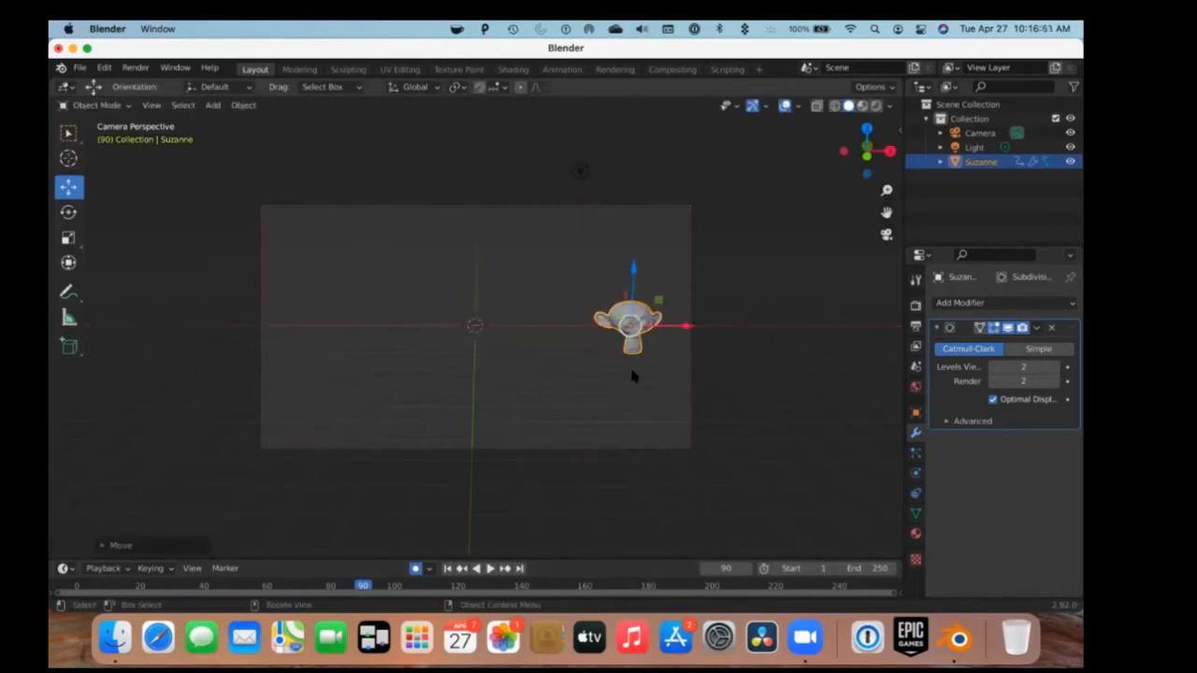
# At frame 120, keyframe the monkey head returned along the X axis to the centre of the camera frame.
pyautogui.press('space')
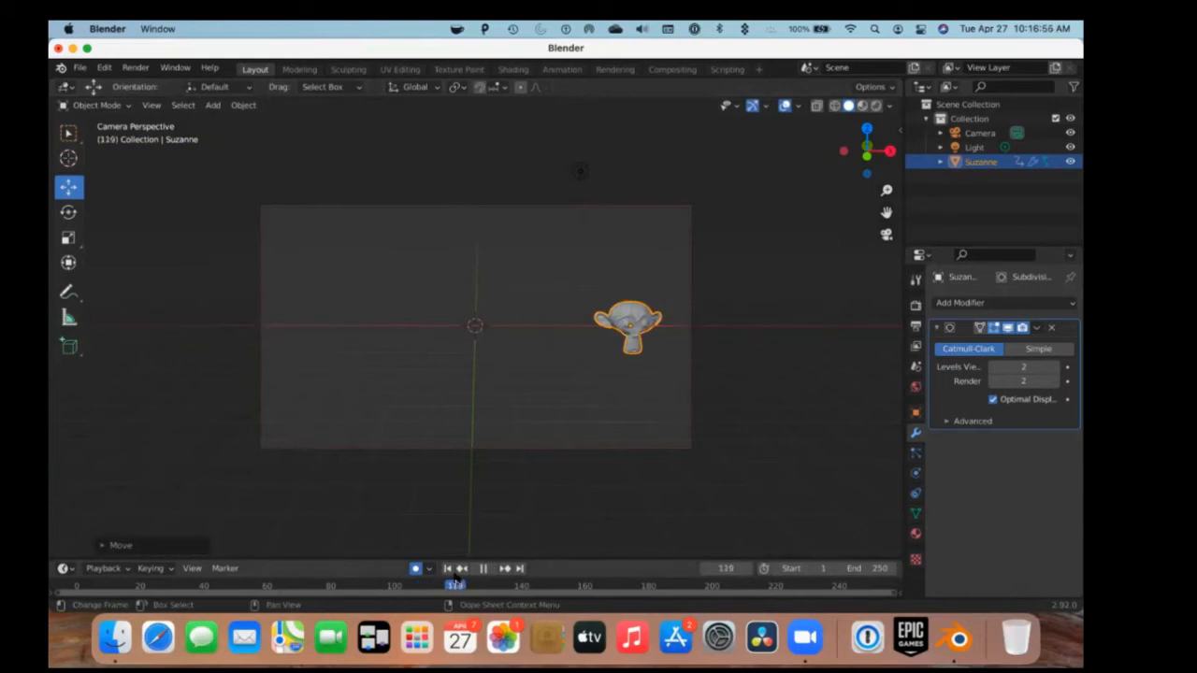
pyautogui.click(461, 570)
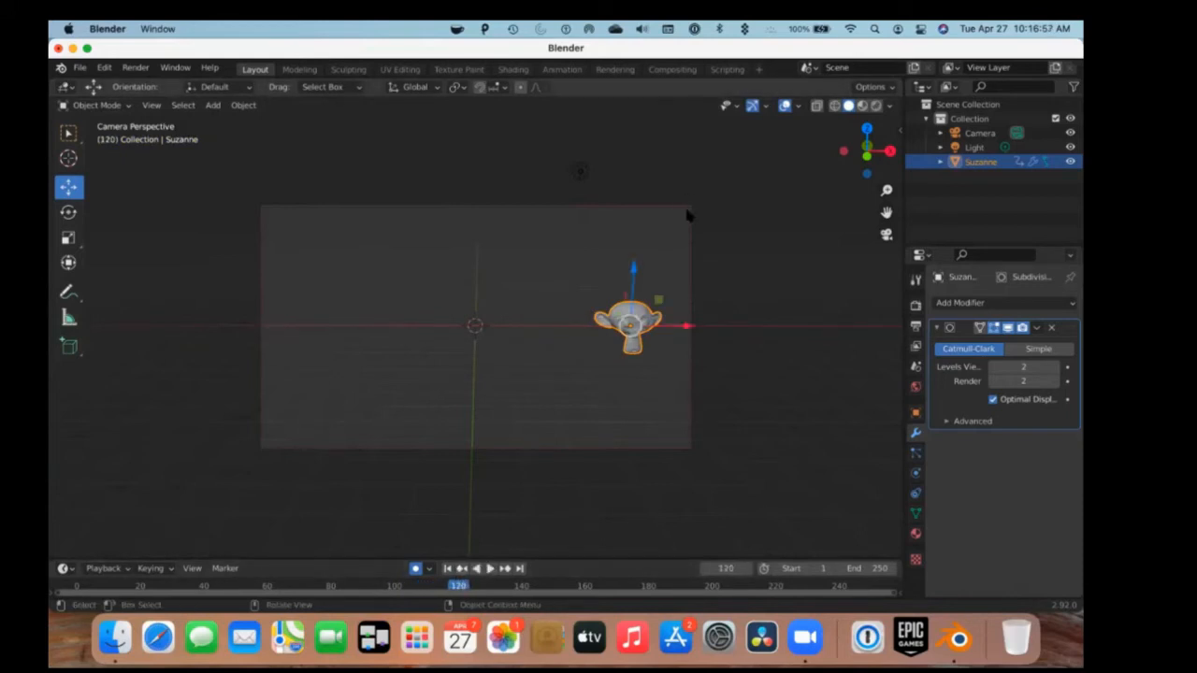
pyautogui.moveTo(683, 327); pyautogui.dragTo(524, 322)
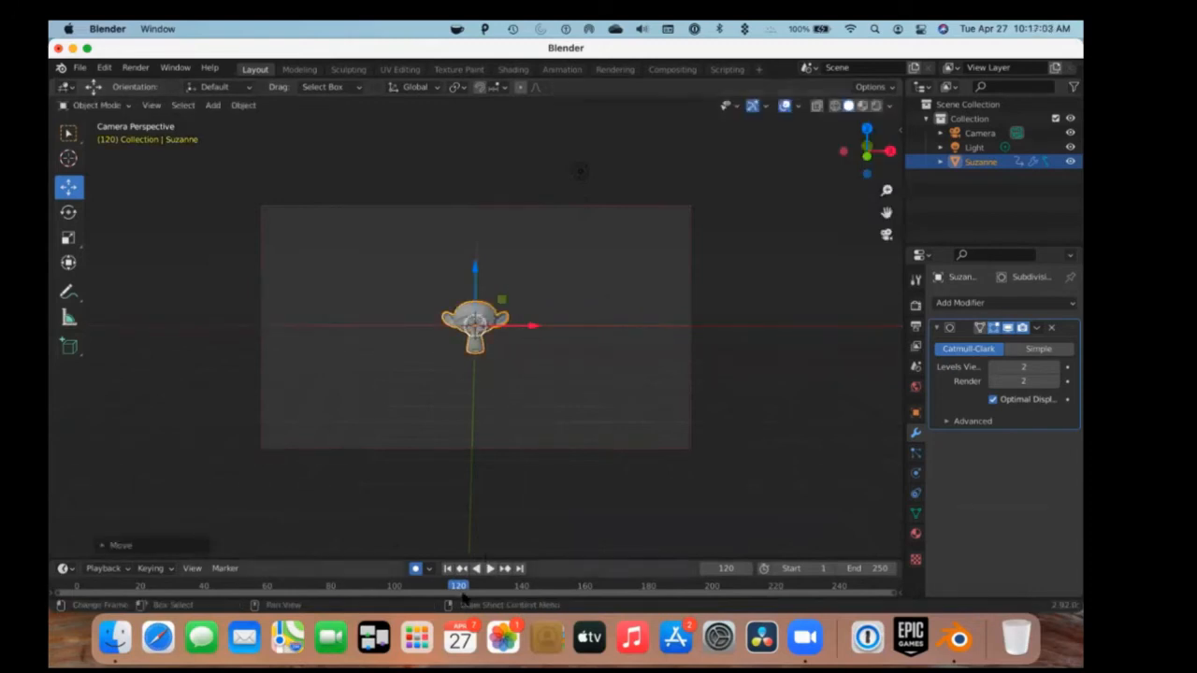
# Turn off auto keying and set the animation's end frame to 120.
pyautogui.moveTo(461, 586); pyautogui.dragTo(570, 582)
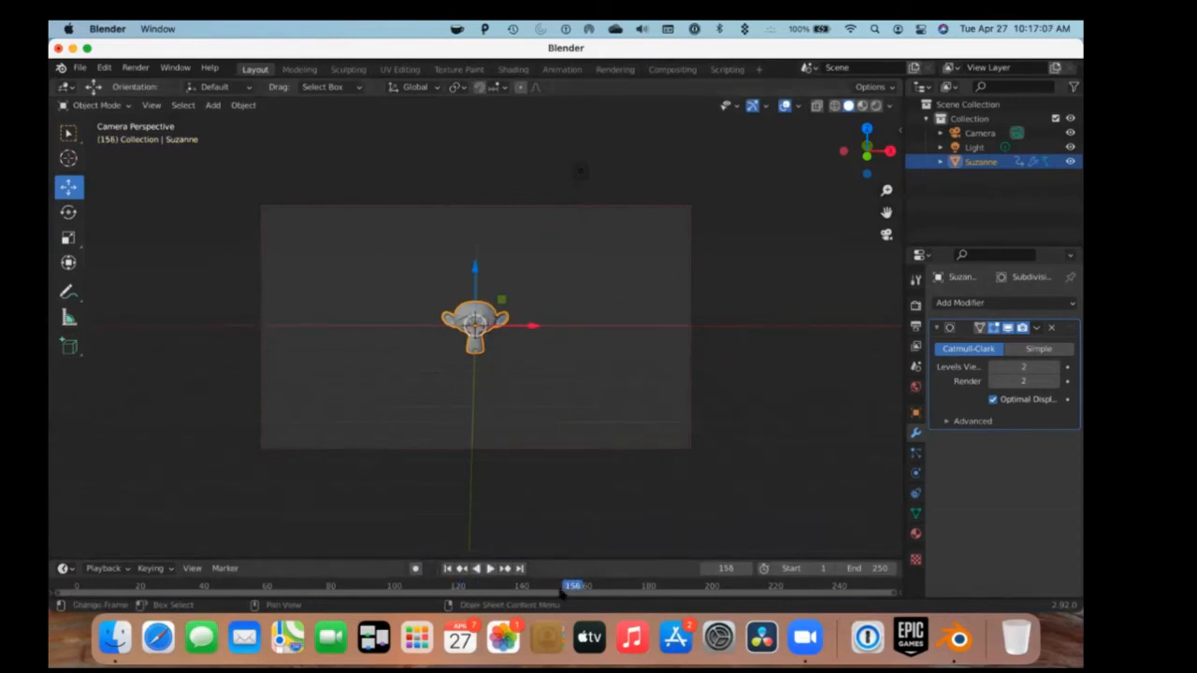
pyautogui.click(849, 568)
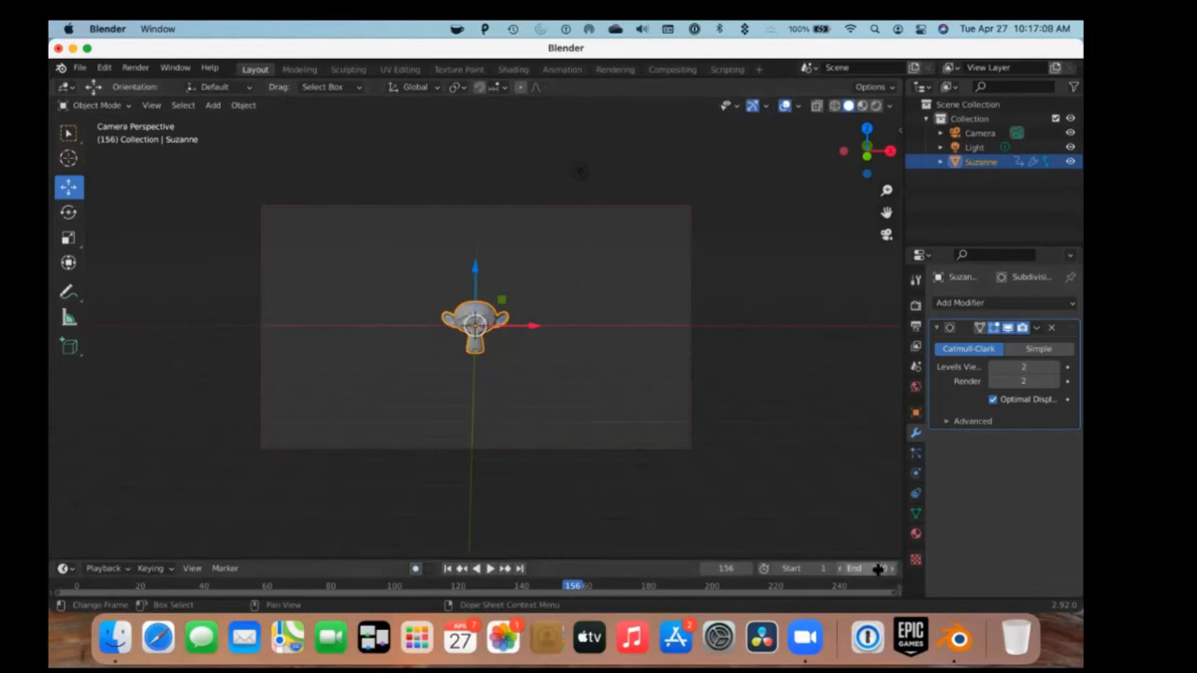
pyautogui.press('BackSpace')
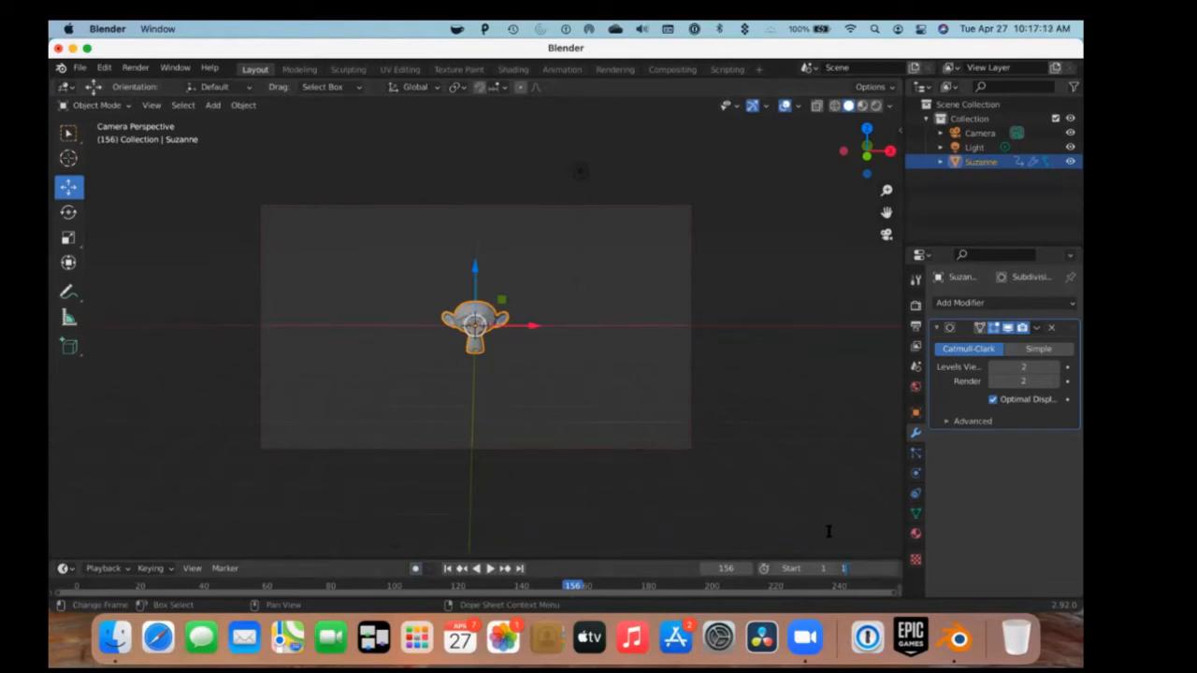
pyautogui.press('Return')
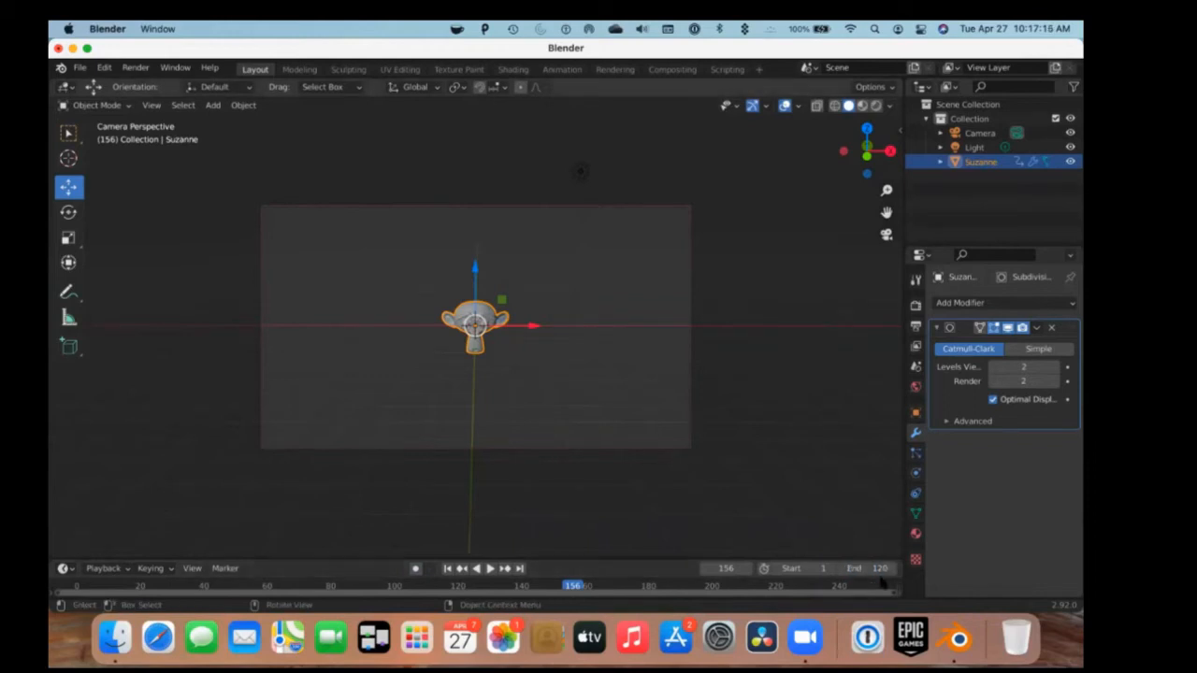
# Play the animation from frame 0 to review the side-to-side motion, and return to the start.
pyautogui.moveTo(559, 587); pyautogui.dragTo(54, 566)
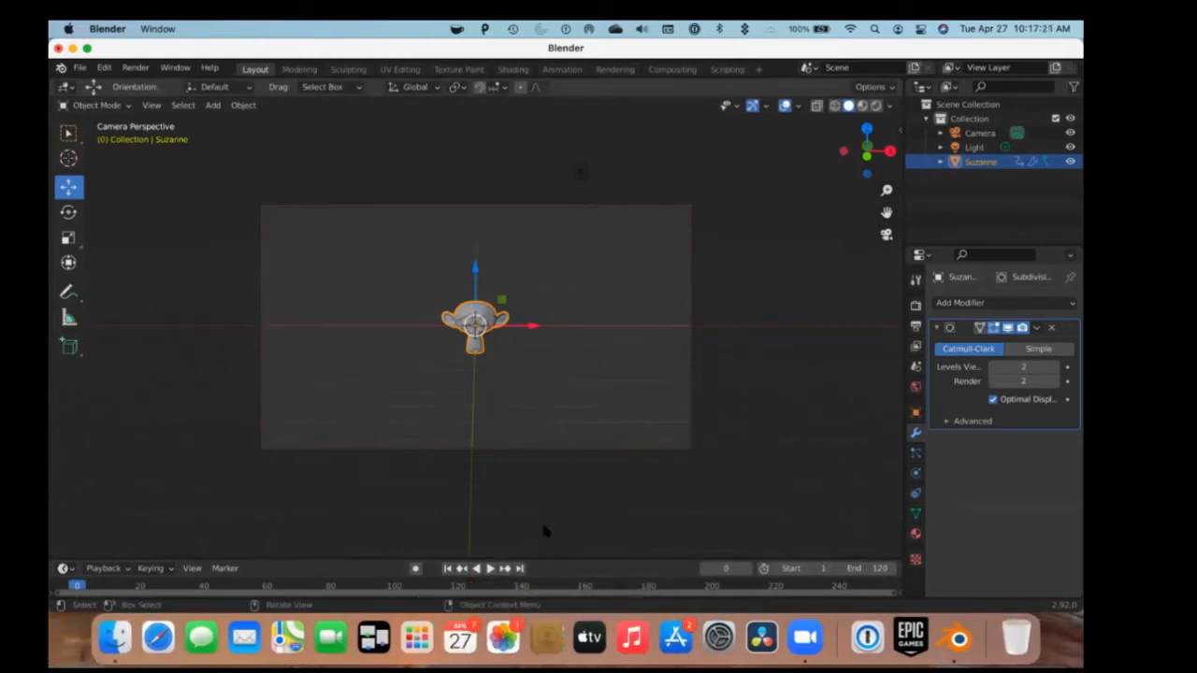
pyautogui.press('space')
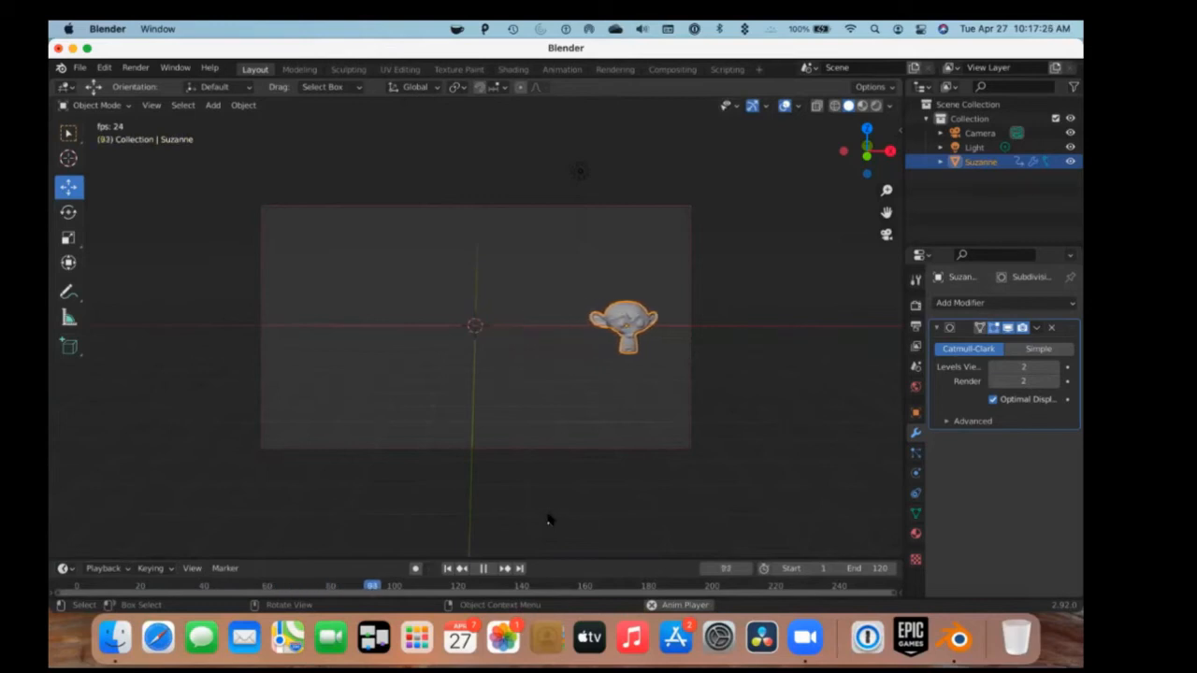
pyautogui.press('space')
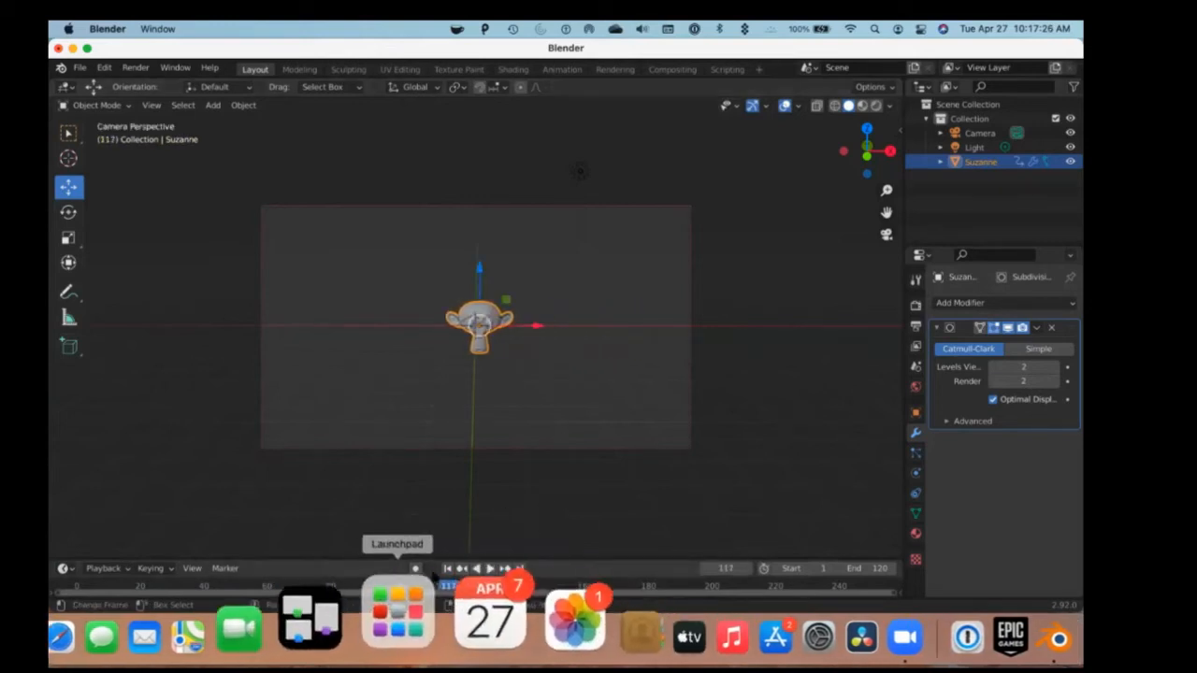
pyautogui.press('space')
pyautogui.press('space')
pyautogui.moveTo(107, 587); pyautogui.dragTo(77, 587)
# Re-enable auto keying and, at frame 30, keyframe the monkey head rotated about the Z axis to face left.
pyautogui.click(415, 568)
pyautogui.moveTo(165, 585); pyautogui.dragTo(179, 585)
pyautogui.press('space')
pyautogui.press('Escape')
pyautogui.hotkey('ctrl', 'shift', 'space')
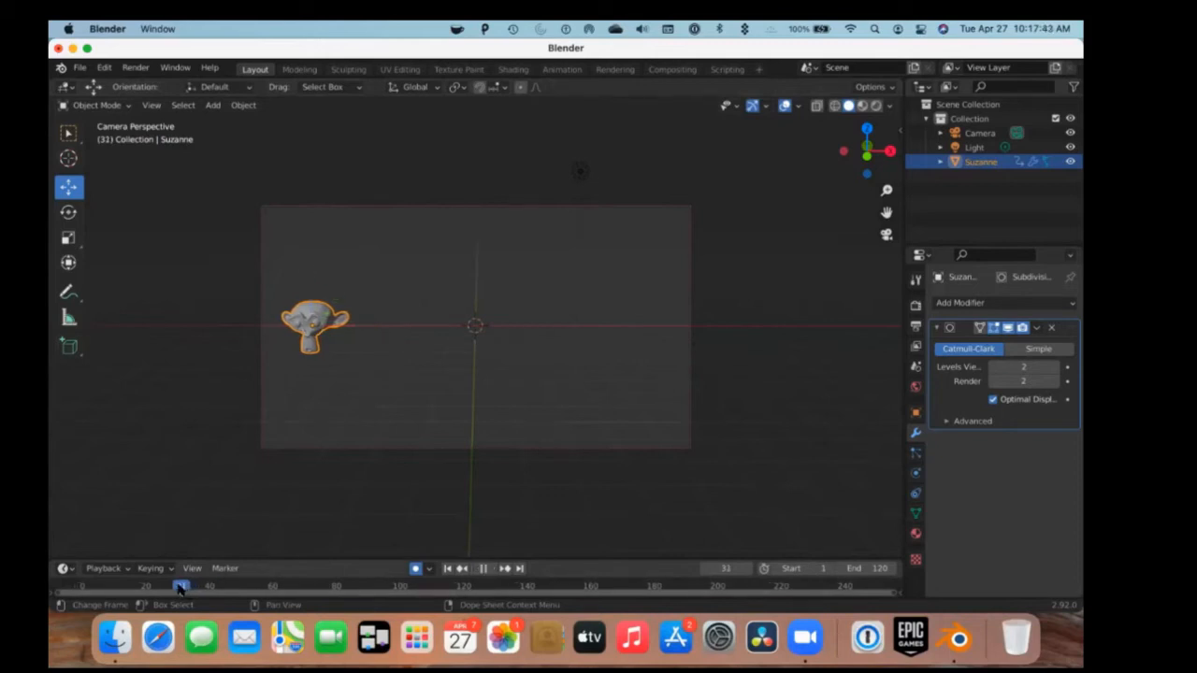
pyautogui.press('space')
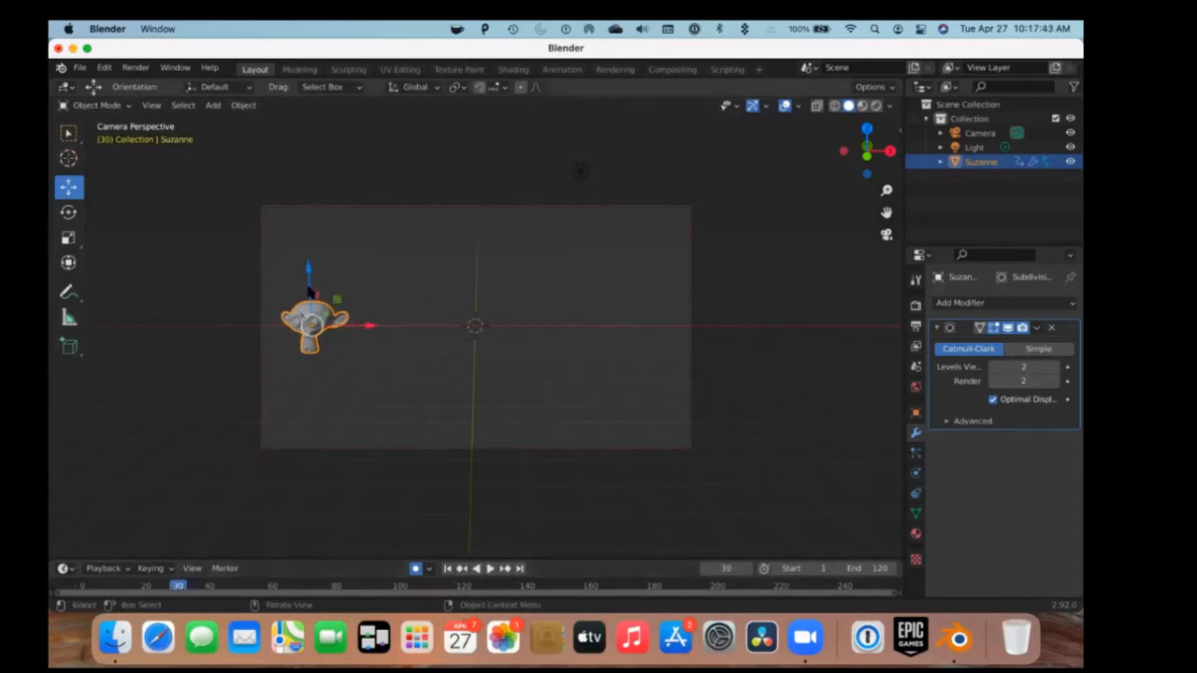
pyautogui.click(68, 212)
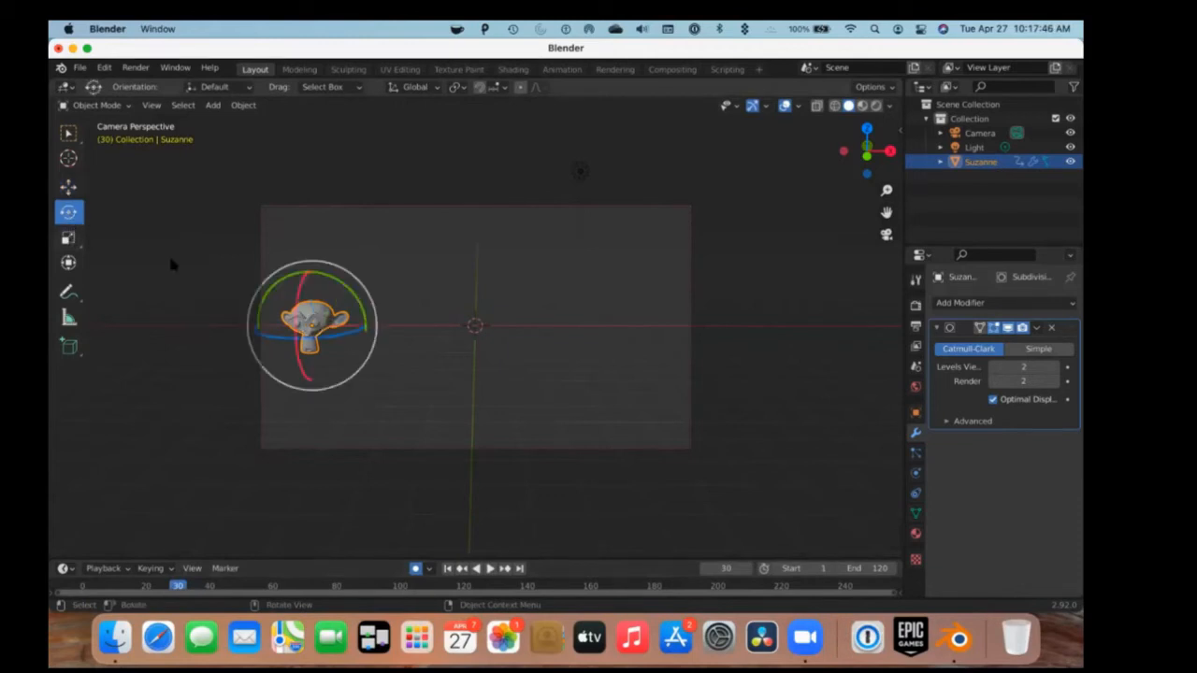
pyautogui.moveTo(336, 336); pyautogui.dragTo(301, 338)
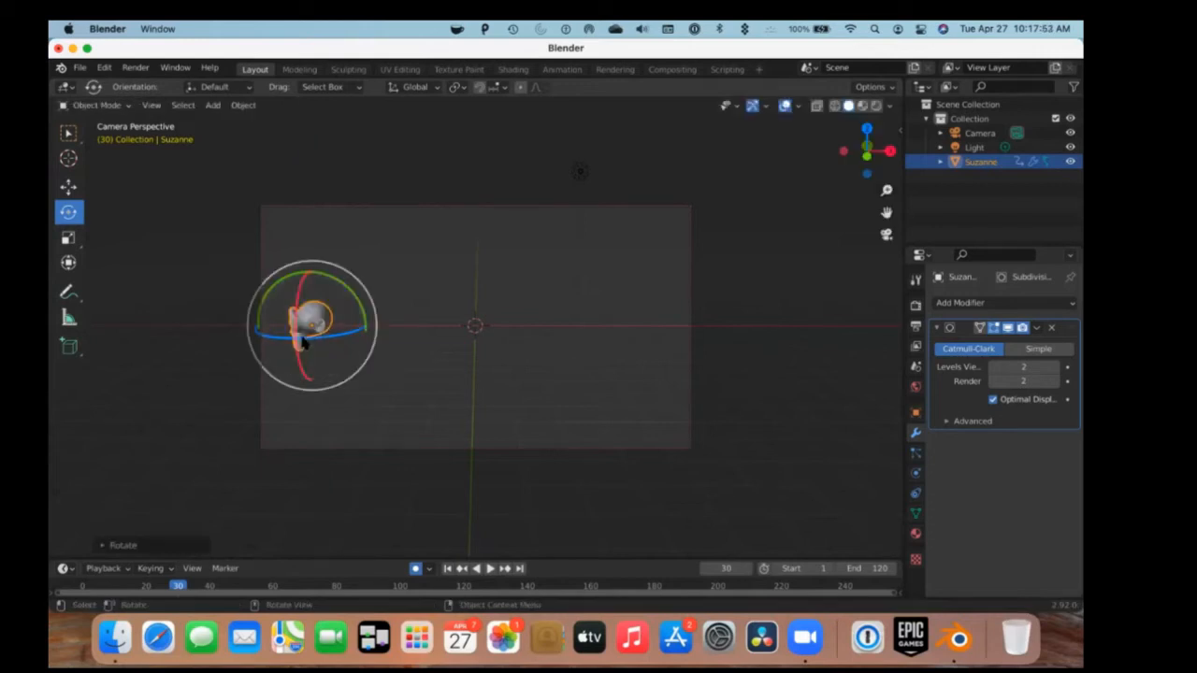
# At frame 90, keyframe the monkey head rotated about the Z axis to face right.
pyautogui.press('space')
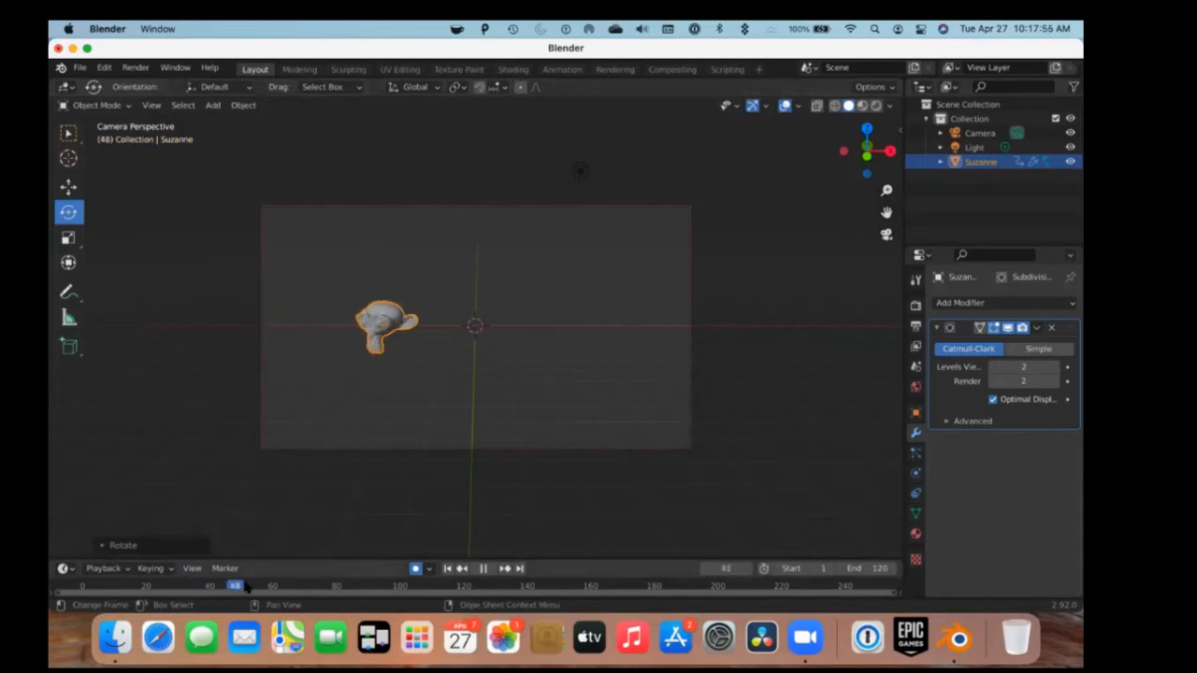
pyautogui.click(371, 586)
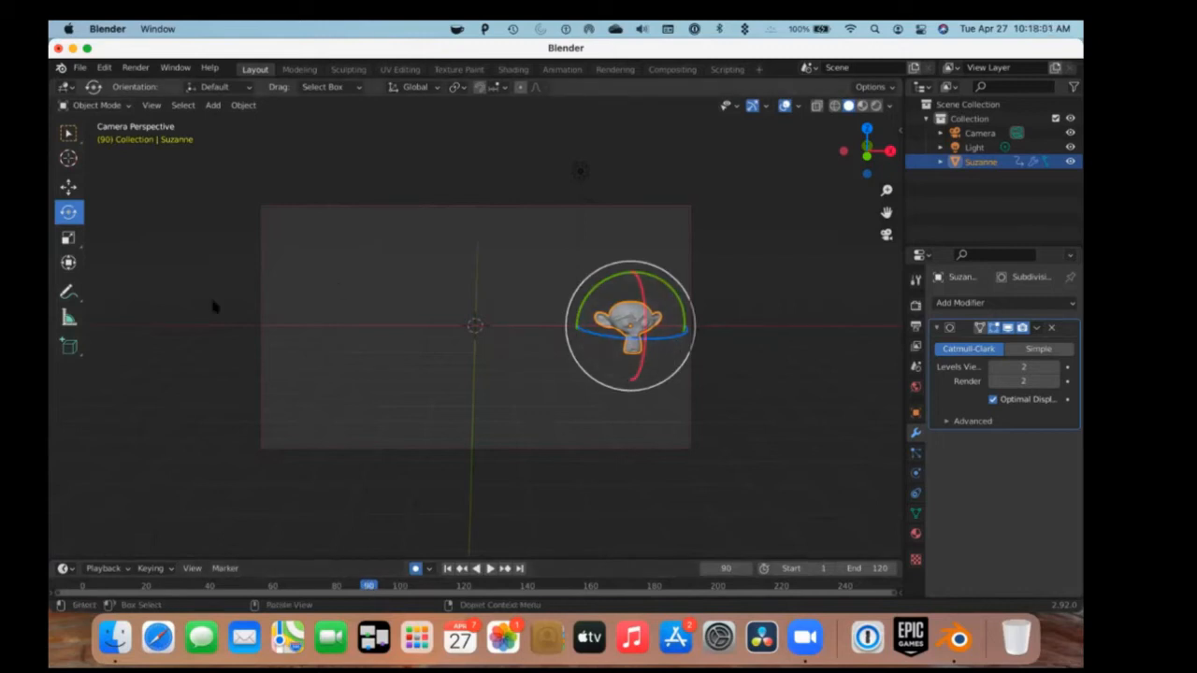
pyautogui.moveTo(665, 343); pyautogui.dragTo(660, 291)
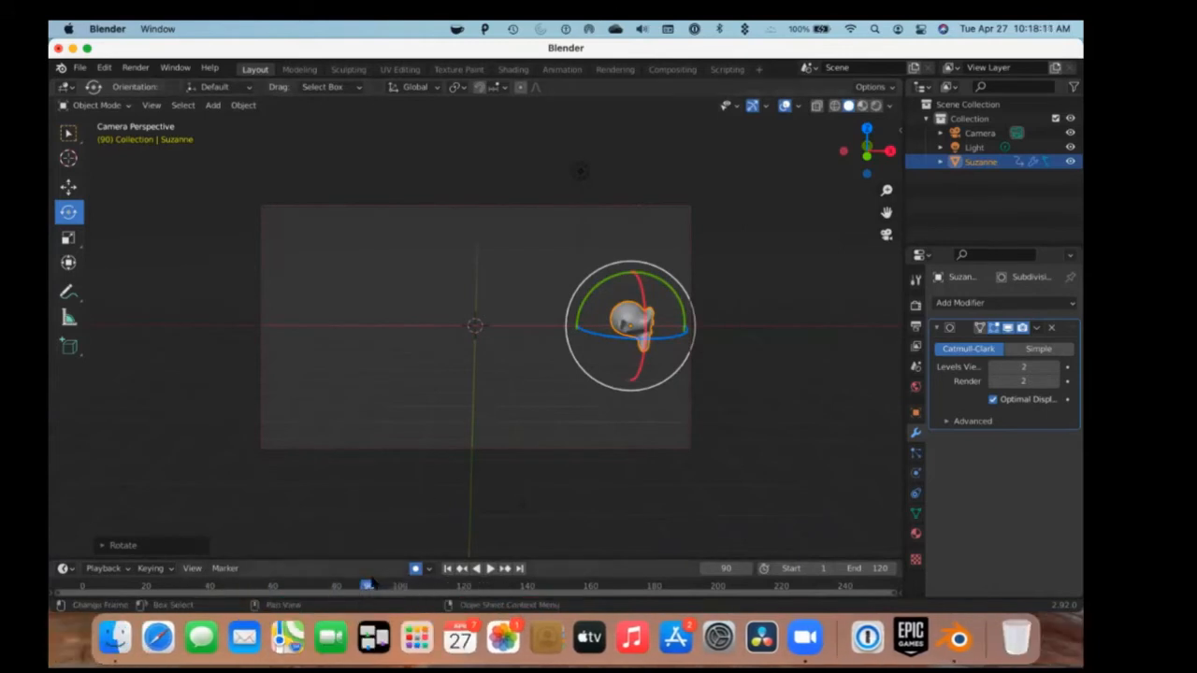
# Play through the animation to review the head's rotation, and return to frame 0 with auto keying turned off.
pyautogui.press('space')
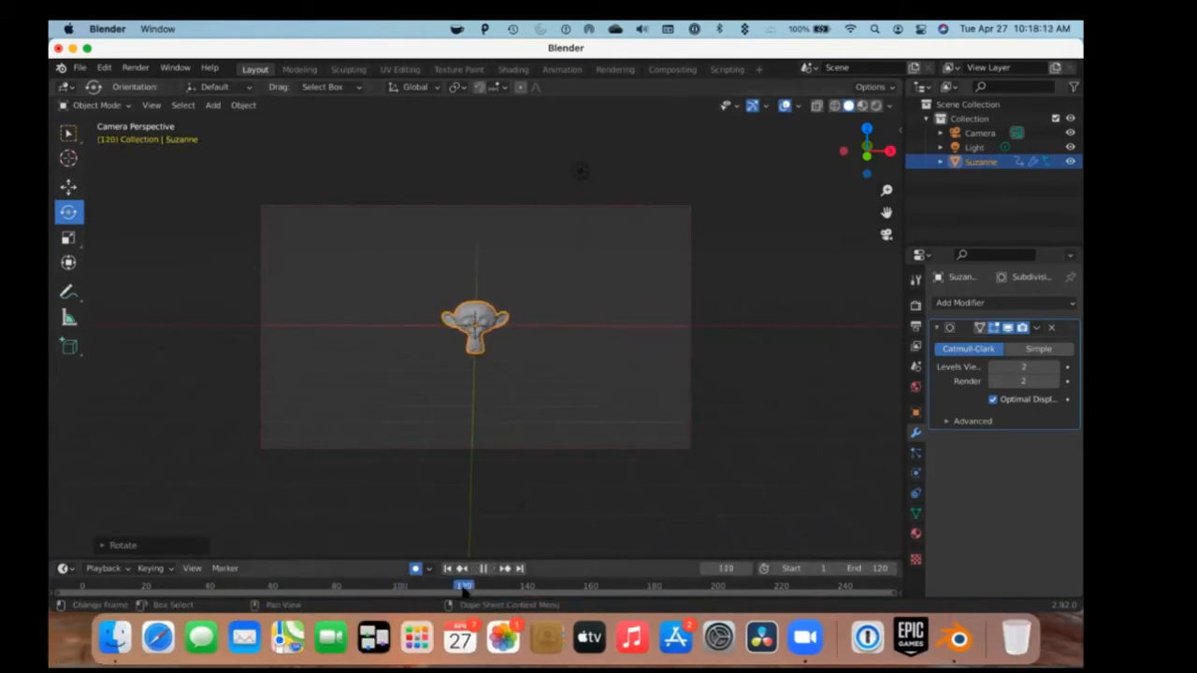
pyautogui.press('space')
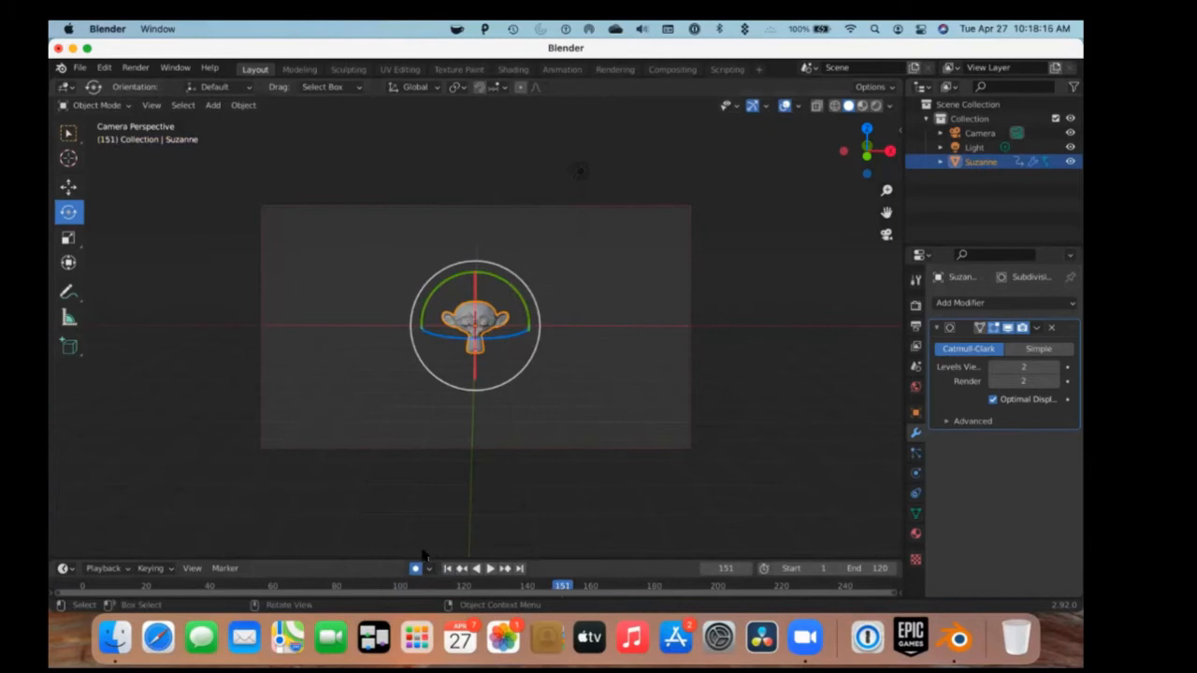
pyautogui.moveTo(561, 585); pyautogui.dragTo(82, 585)
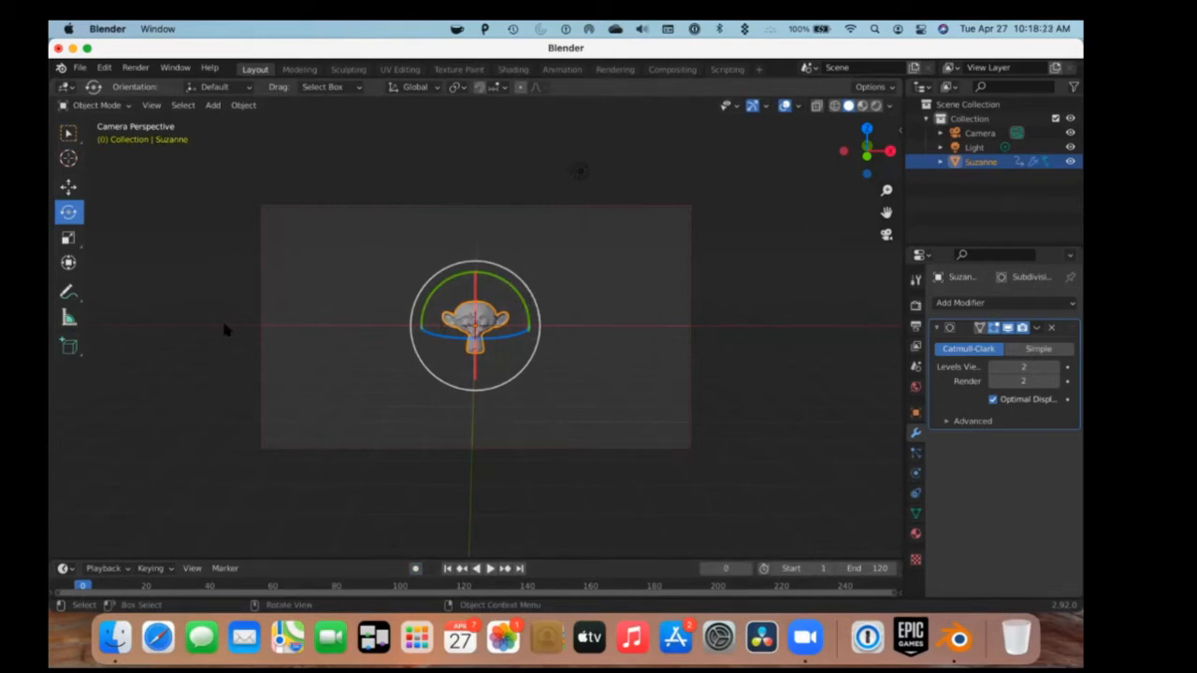
# Leave the camera view and add a plane mesh at the monkey head.
pyautogui.press('KP_0')
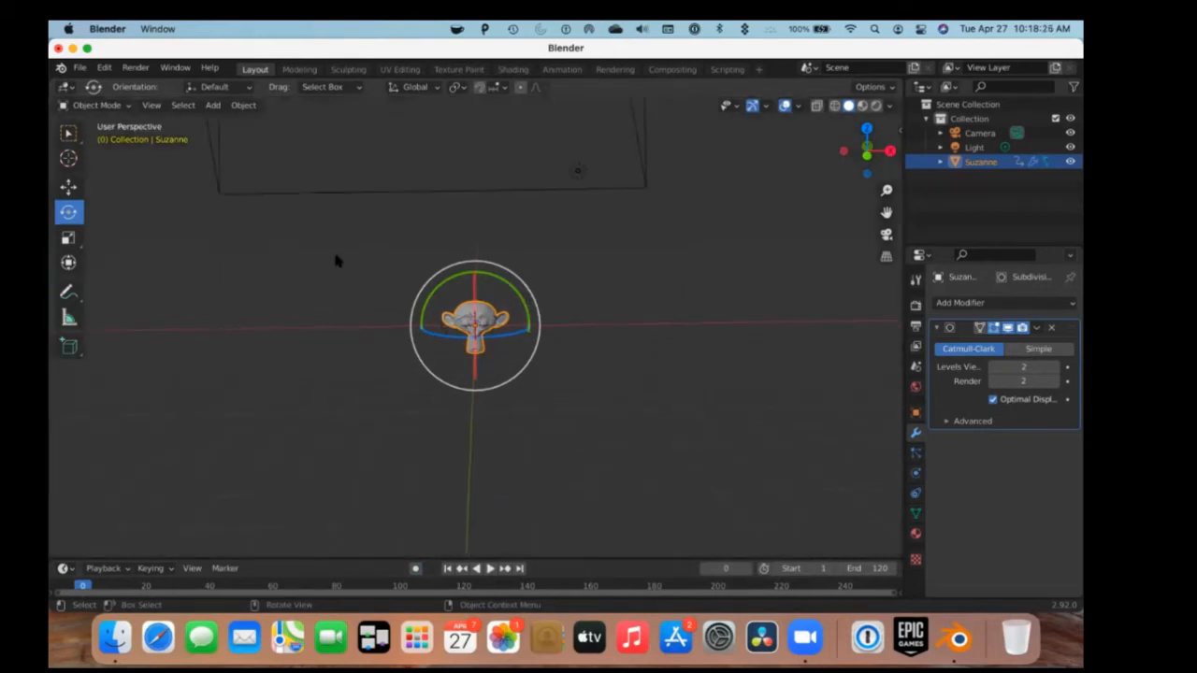
pyautogui.moveTo(390, 307); pyautogui.dragTo(337, 297, button='middle')
pyautogui.click(66, 130)
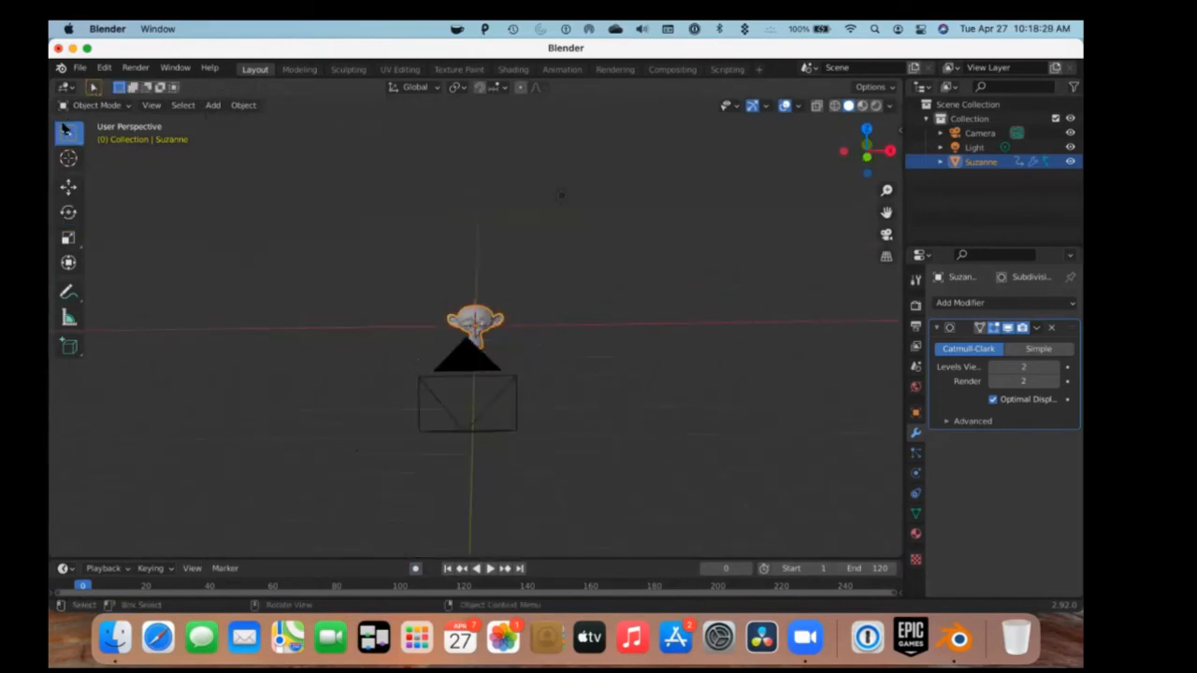
pyautogui.hotkey('shift', 'a')
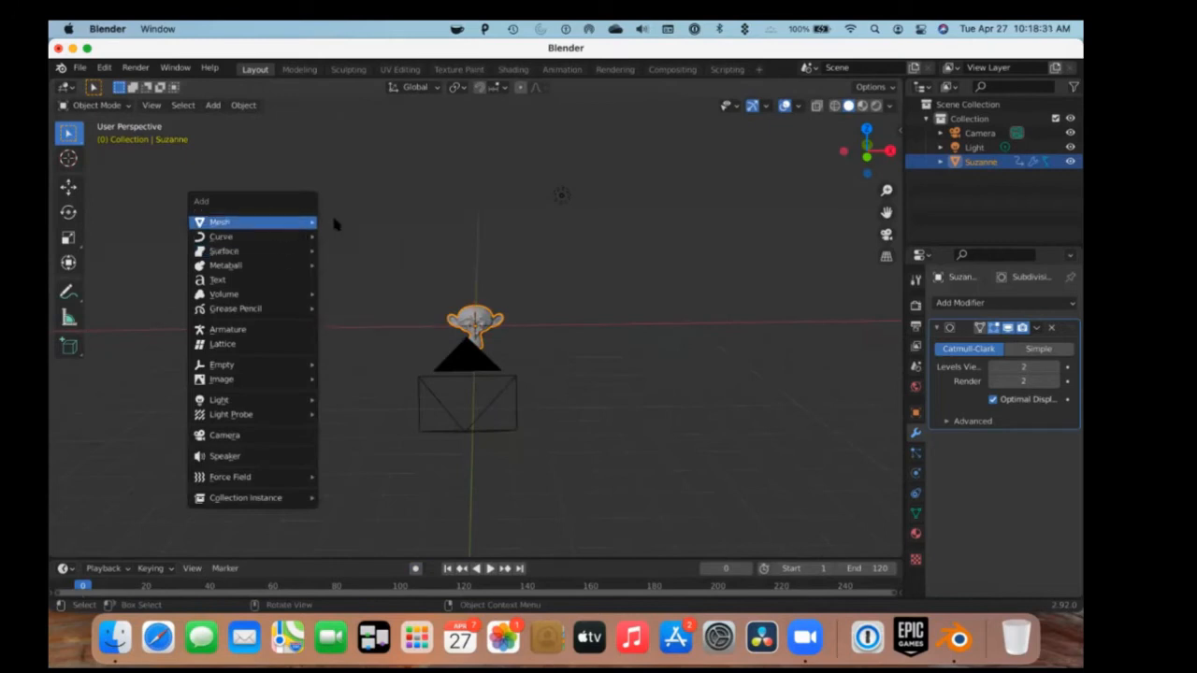
pyautogui.click(324, 226)
pyautogui.moveTo(490, 352); pyautogui.dragTo(638, 365, button='middle')
pyautogui.scroll(5, 639, 365)
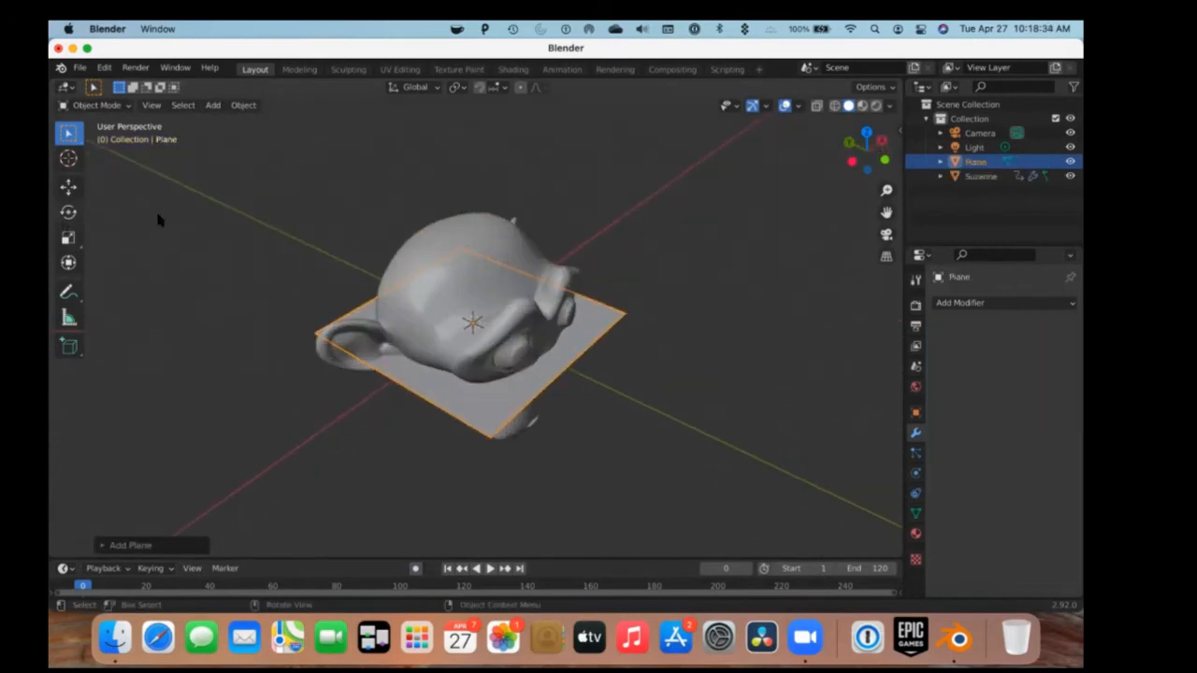
# Move the plane along the Y axis to sit behind the monkey head.
pyautogui.click(68, 188)
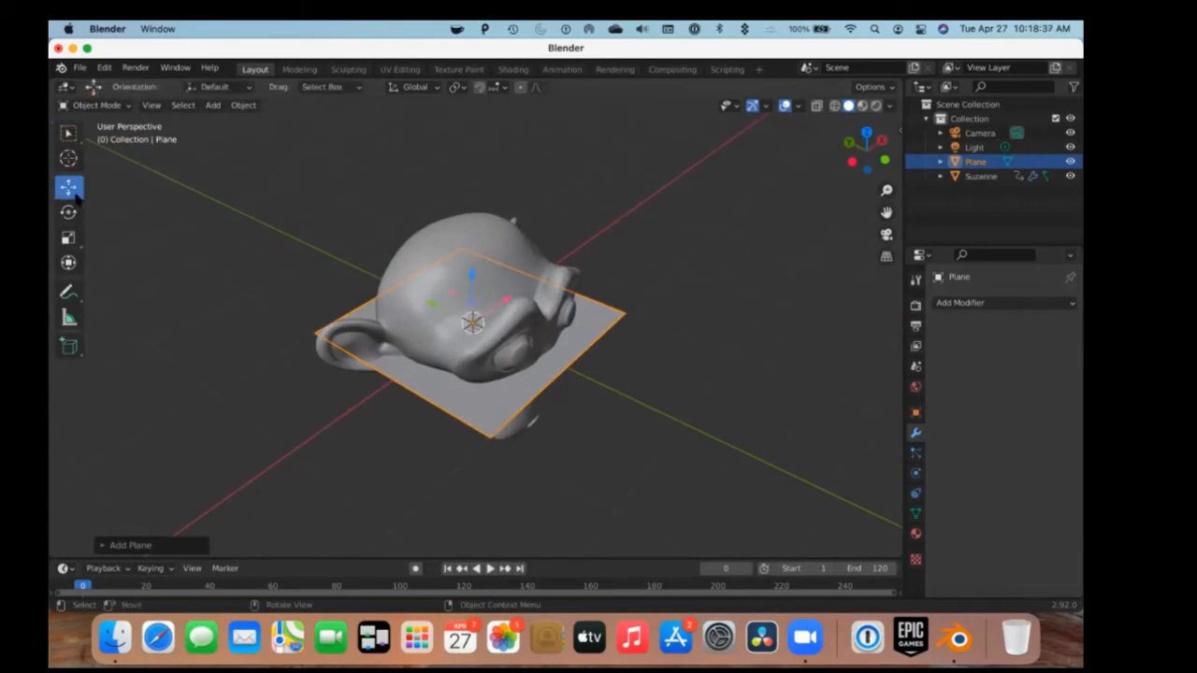
pyautogui.moveTo(426, 305); pyautogui.dragTo(198, 203)
pyautogui.moveTo(223, 229); pyautogui.dragTo(451, 299, button='middle')
pyautogui.scroll(-4, 439, 284)
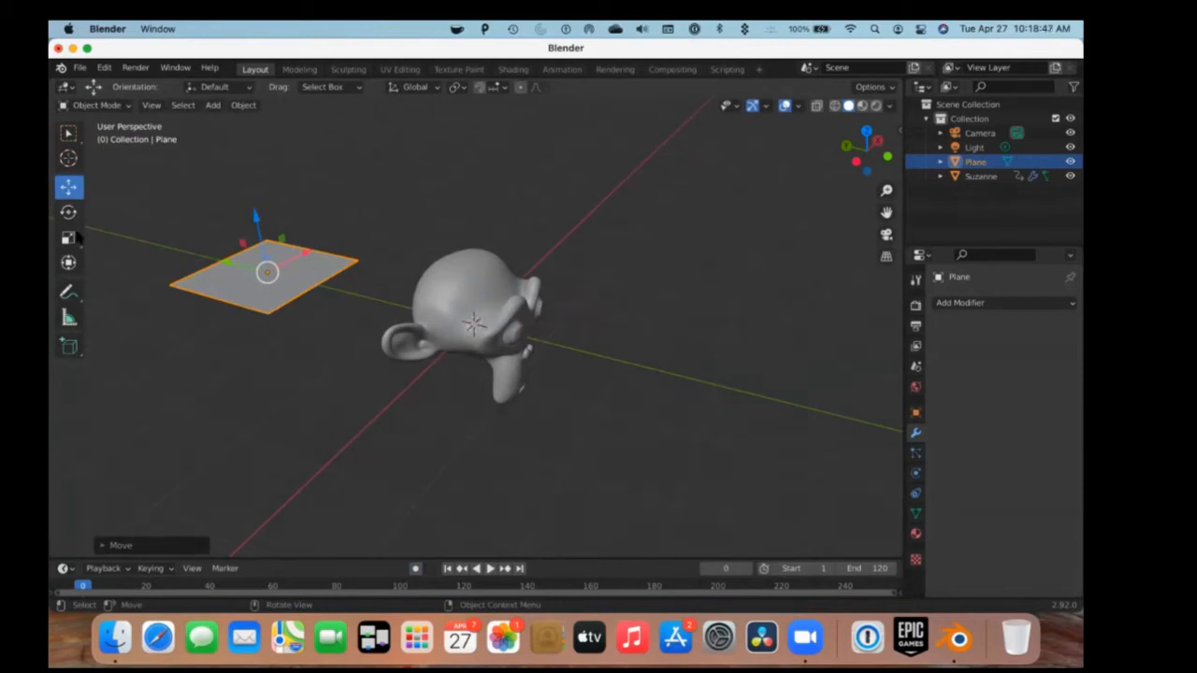
# Rotate the plane about the X axis so it stands upright as a wall behind the monkey head.
pyautogui.click(69, 212)
pyautogui.moveTo(449, 465); pyautogui.dragTo(343, 418, button='middle')
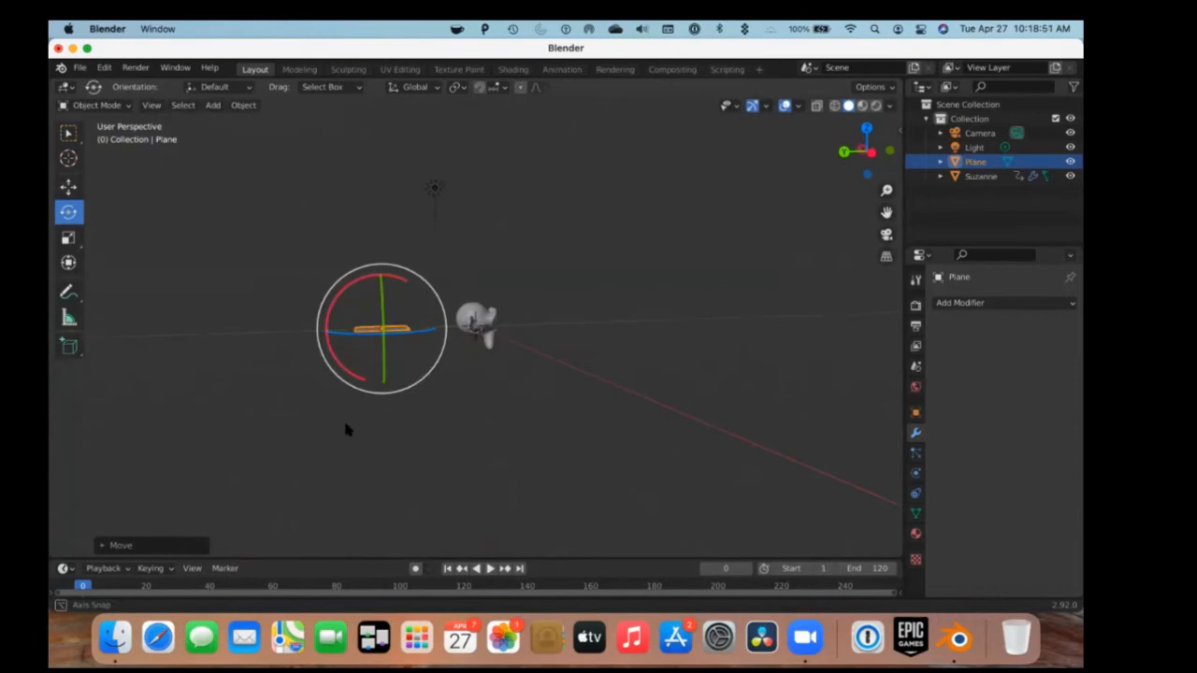
pyautogui.moveTo(415, 331); pyautogui.dragTo(451, 332)
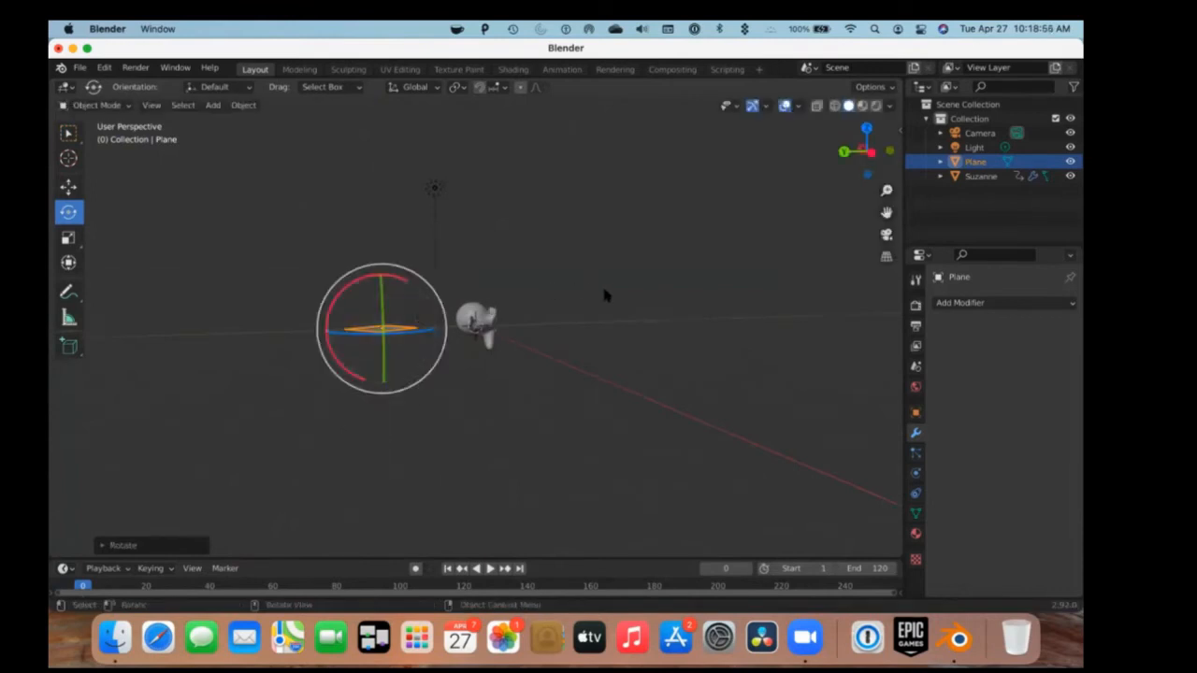
pyautogui.press('super+z')
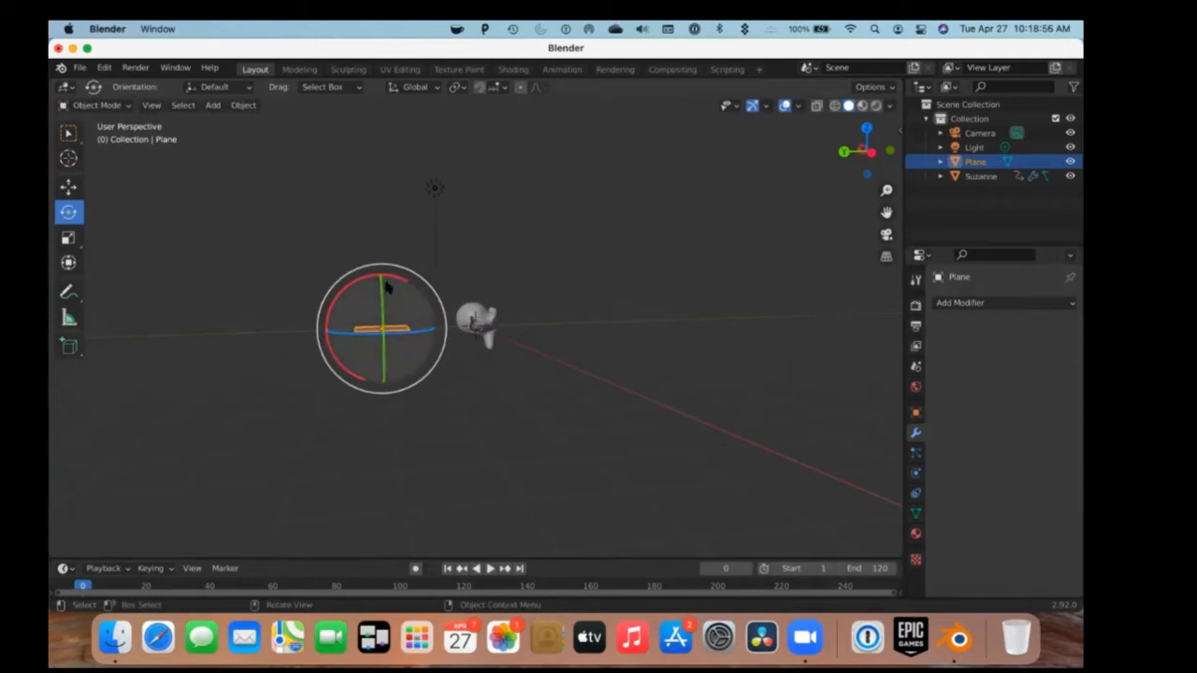
pyautogui.moveTo(395, 283); pyautogui.dragTo(414, 339)
pyautogui.moveTo(540, 386); pyautogui.dragTo(300, 286, button='middle')
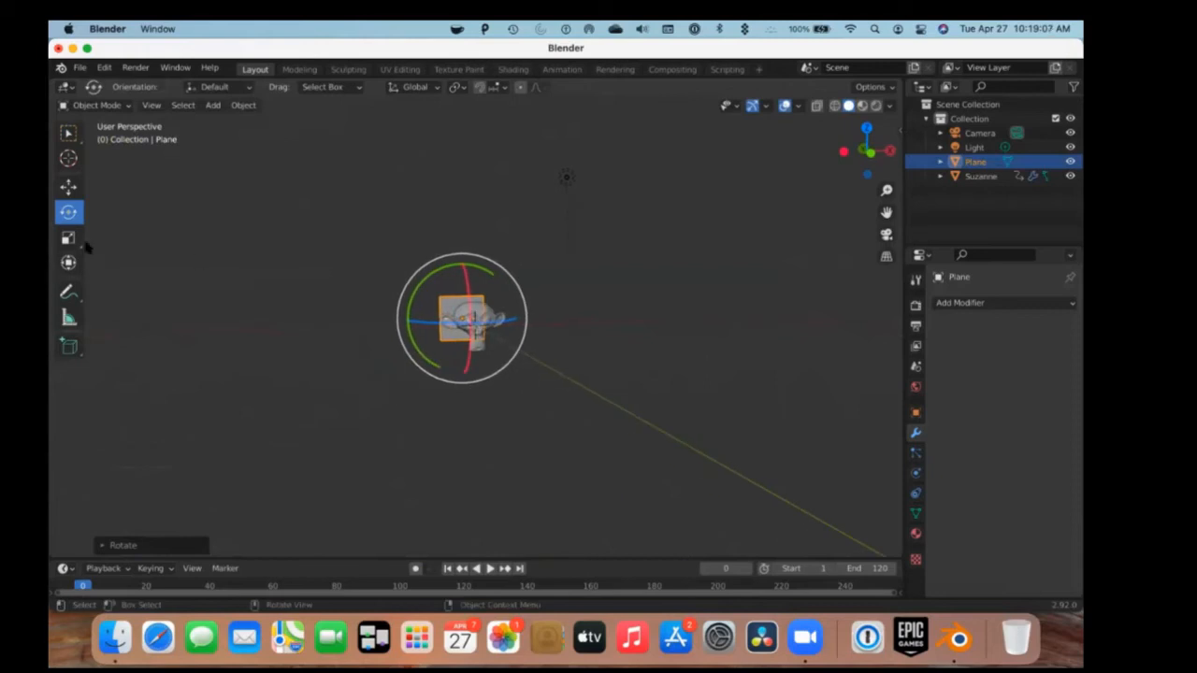
# Scale the plane up until it fills the background behind the monkey head, checking its coverage through the camera.
pyautogui.press('s')
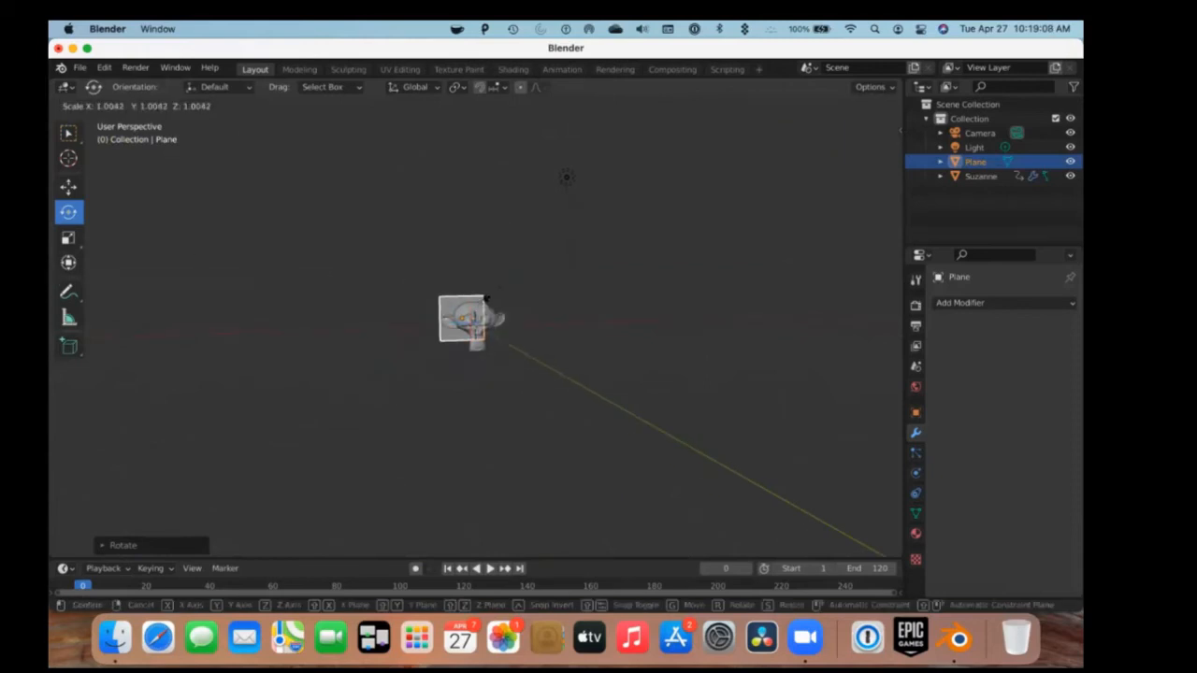
pyautogui.click(841, 168)
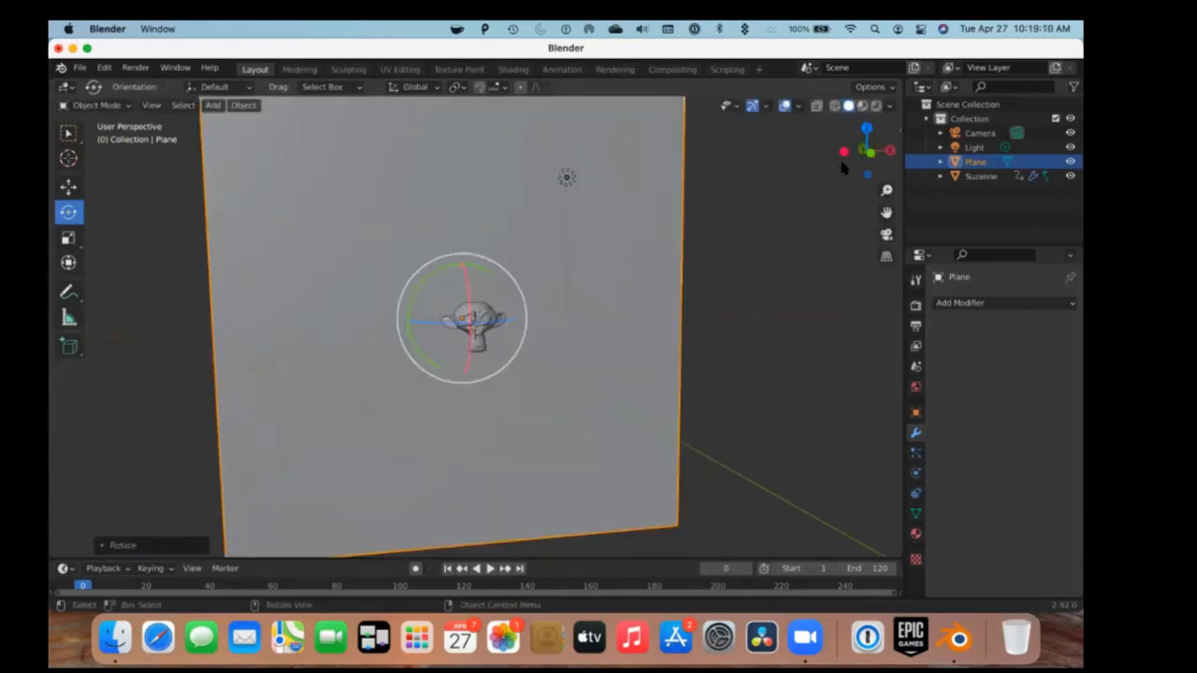
pyautogui.click(77, 237)
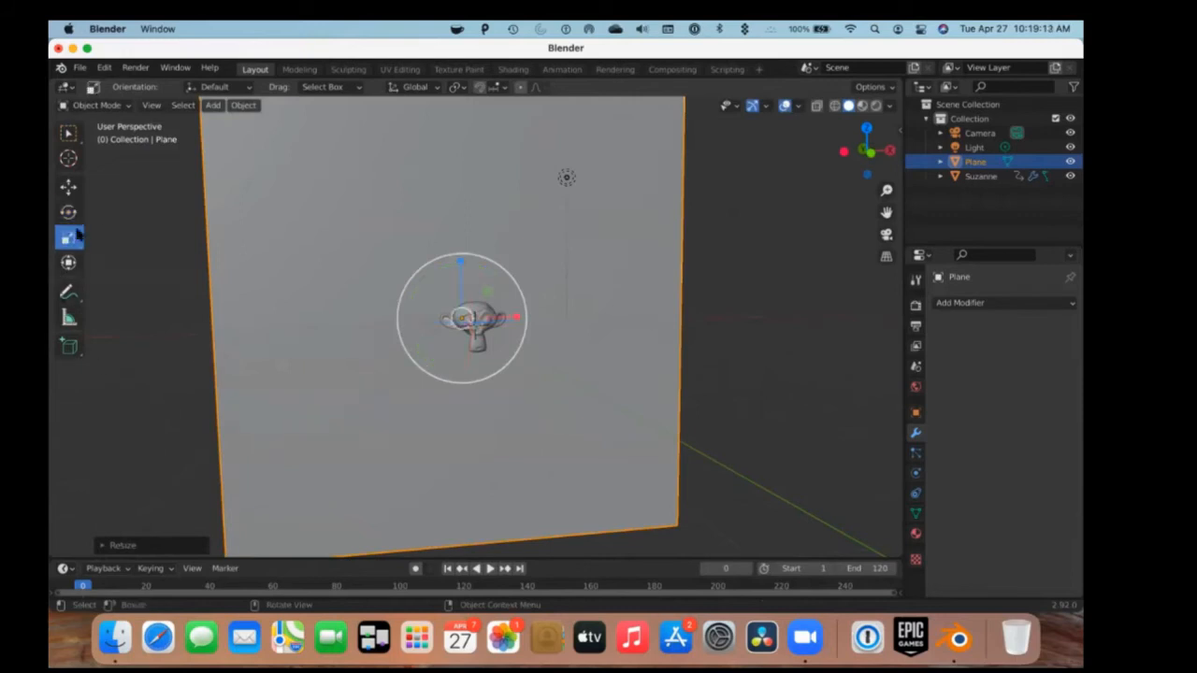
pyautogui.moveTo(515, 268); pyautogui.dragTo(631, 248)
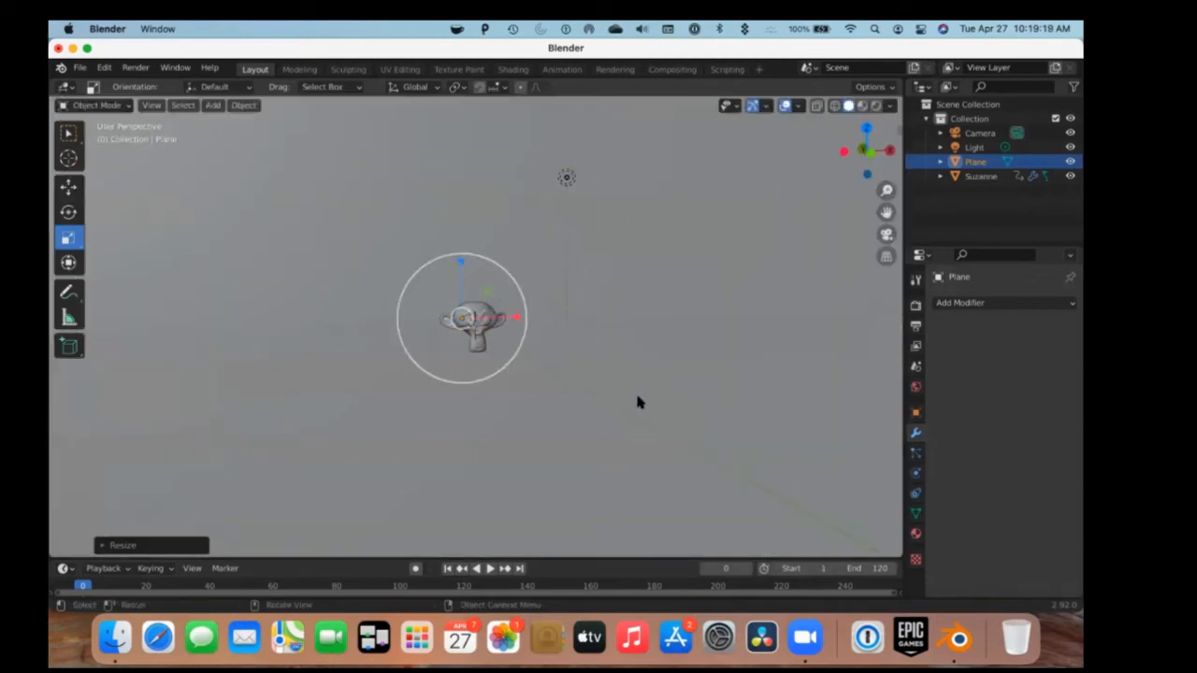
pyautogui.press('KP_0')
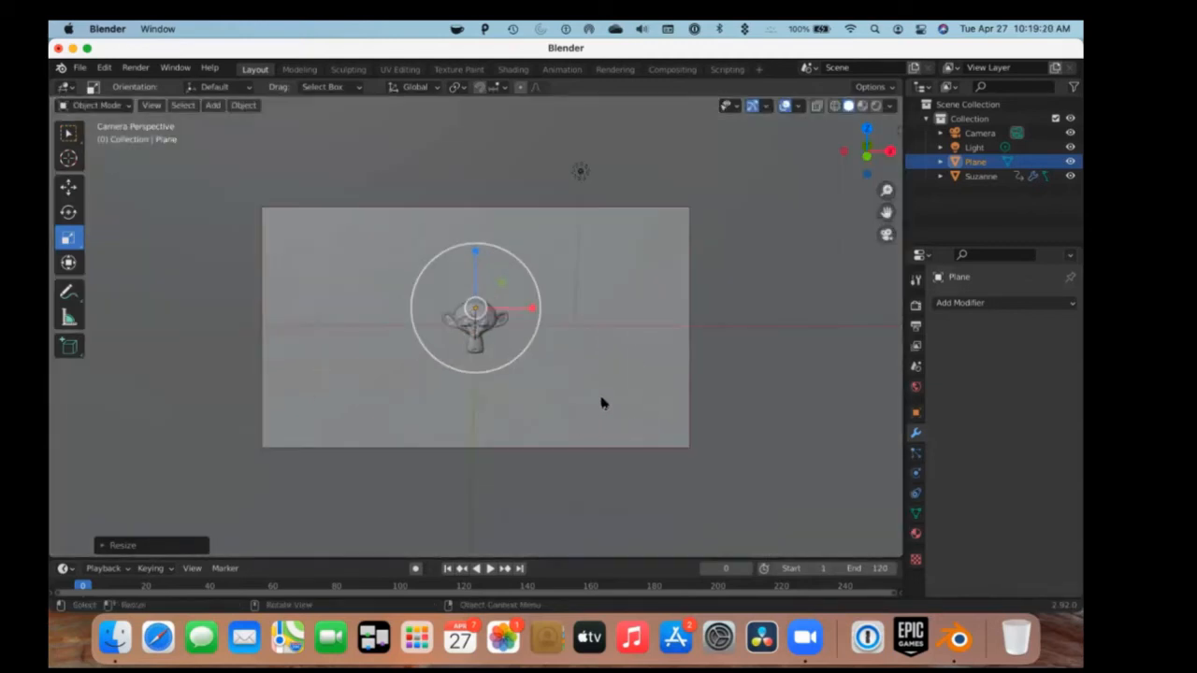
pyautogui.press('KP_0')
pyautogui.press('KP_0')
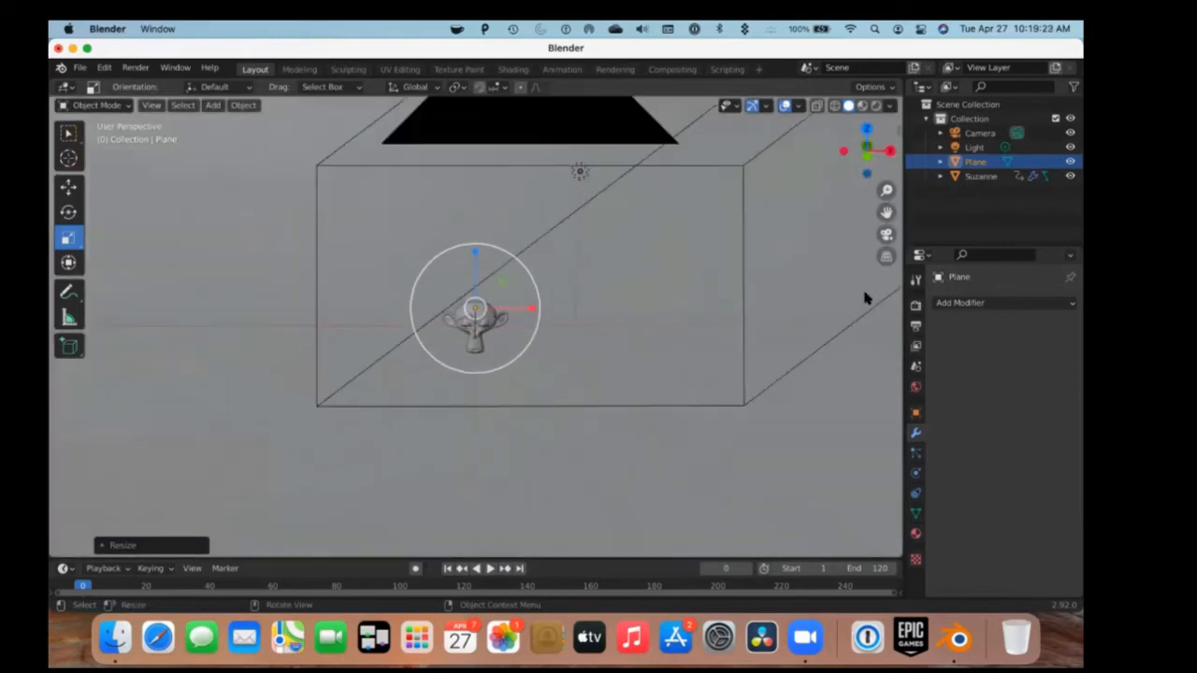
pyautogui.press('KP_0')
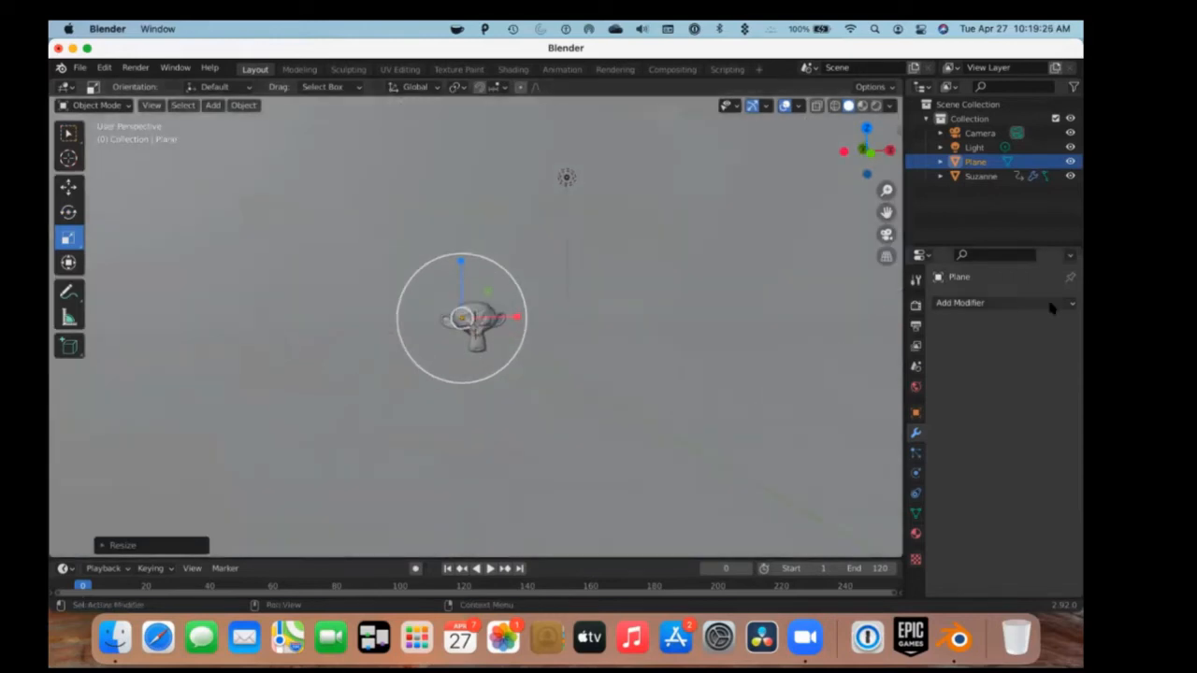
# Switch the viewport to rendered shading and select the light above the monkey head.
pyautogui.press('z')
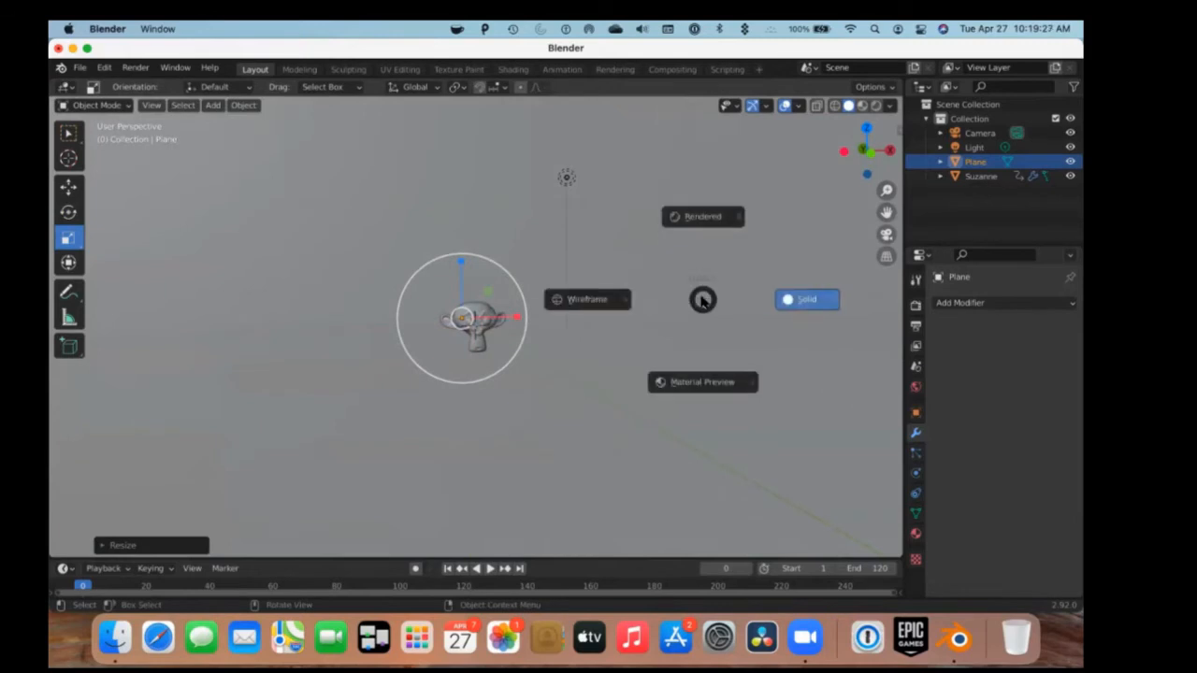
pyautogui.click(722, 217)
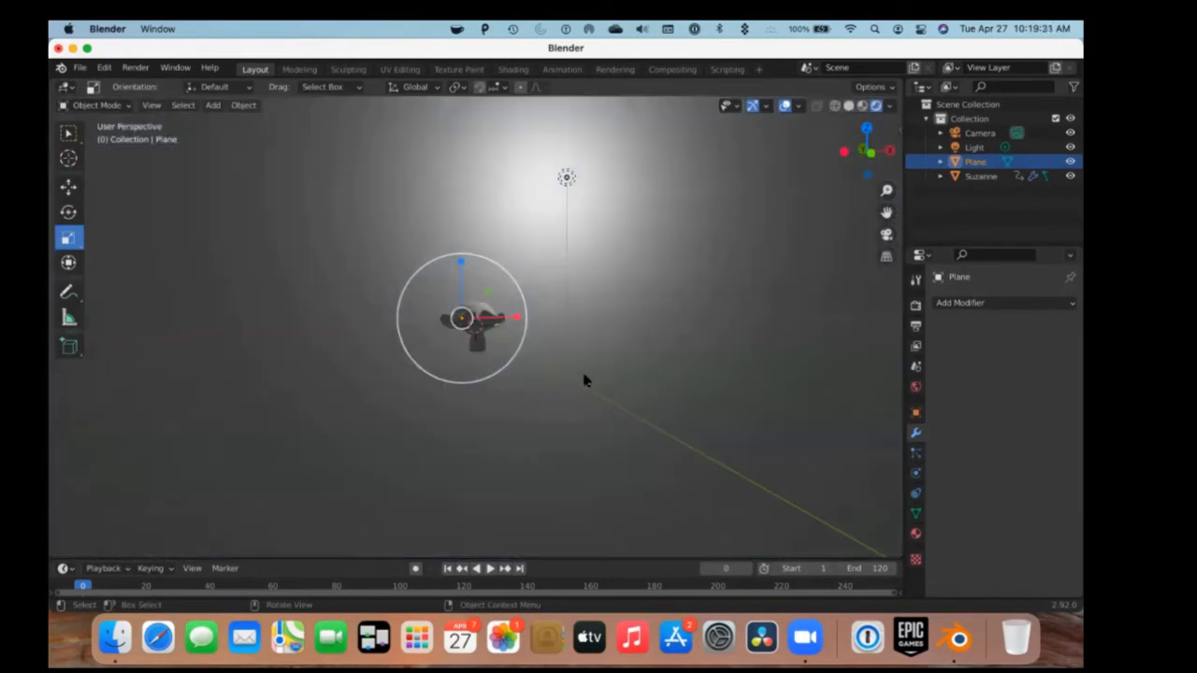
pyautogui.hscroll(3, 567, 378)
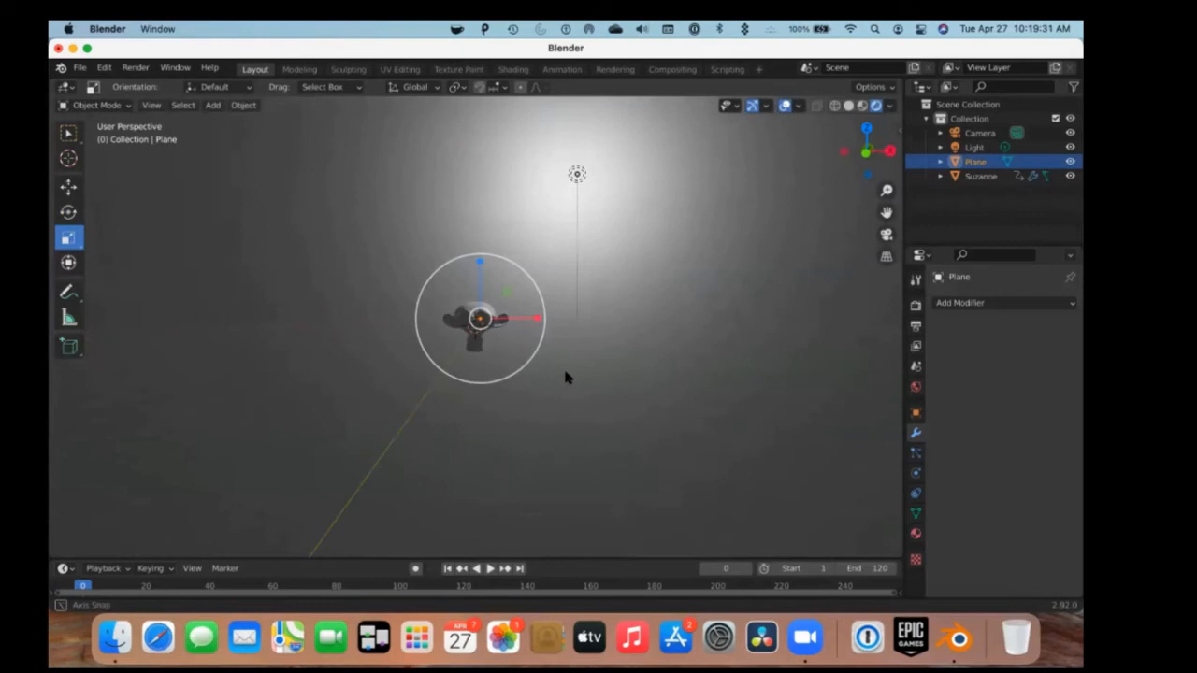
pyautogui.click(574, 182)
pyautogui.press('s')
pyautogui.click(636, 174)
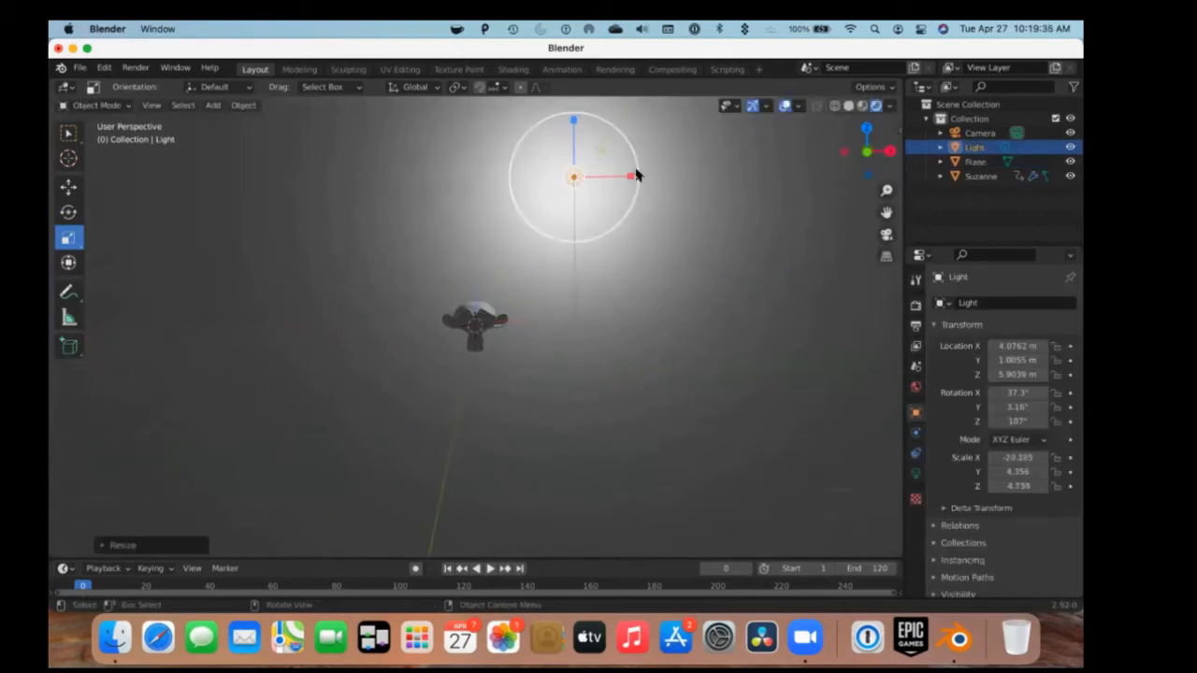
pyautogui.hotkey('alt', 's')
# Move the light left and forward of the monkey head, to about X -10.1 m, Y -21.2 m, Z 6.2 m.
pyautogui.hotkey('shift', 'space')
pyautogui.press('g')
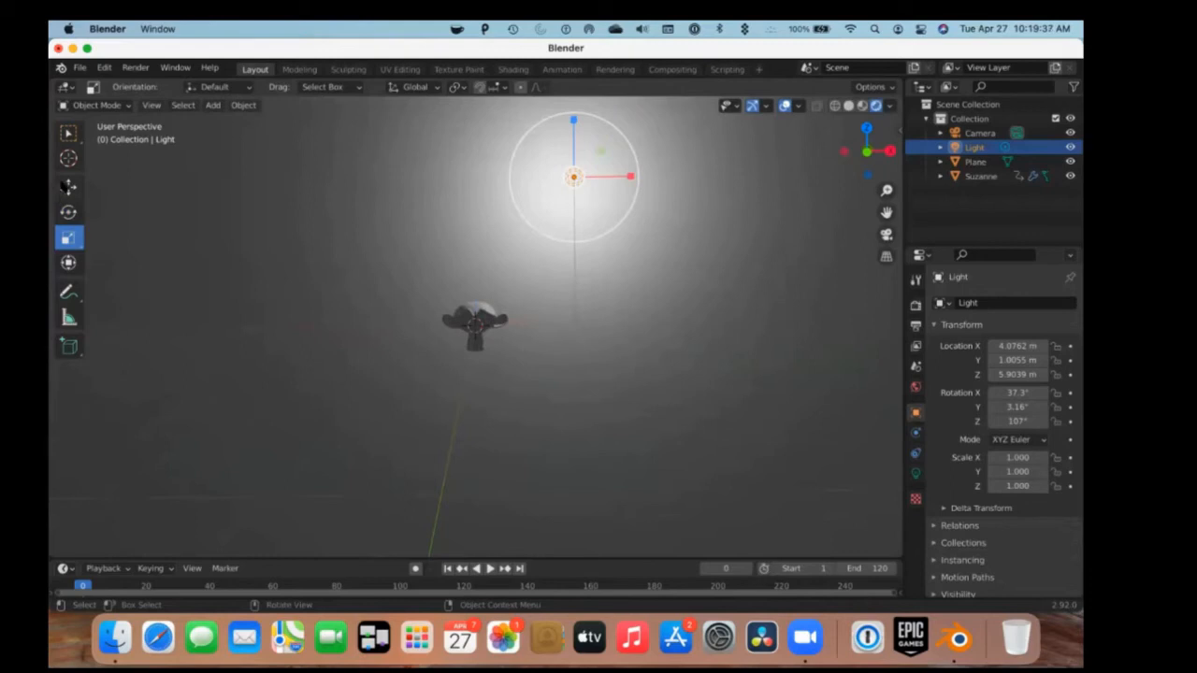
pyautogui.moveTo(591, 172); pyautogui.dragTo(361, 146)
pyautogui.scroll(-5, 369, 296)
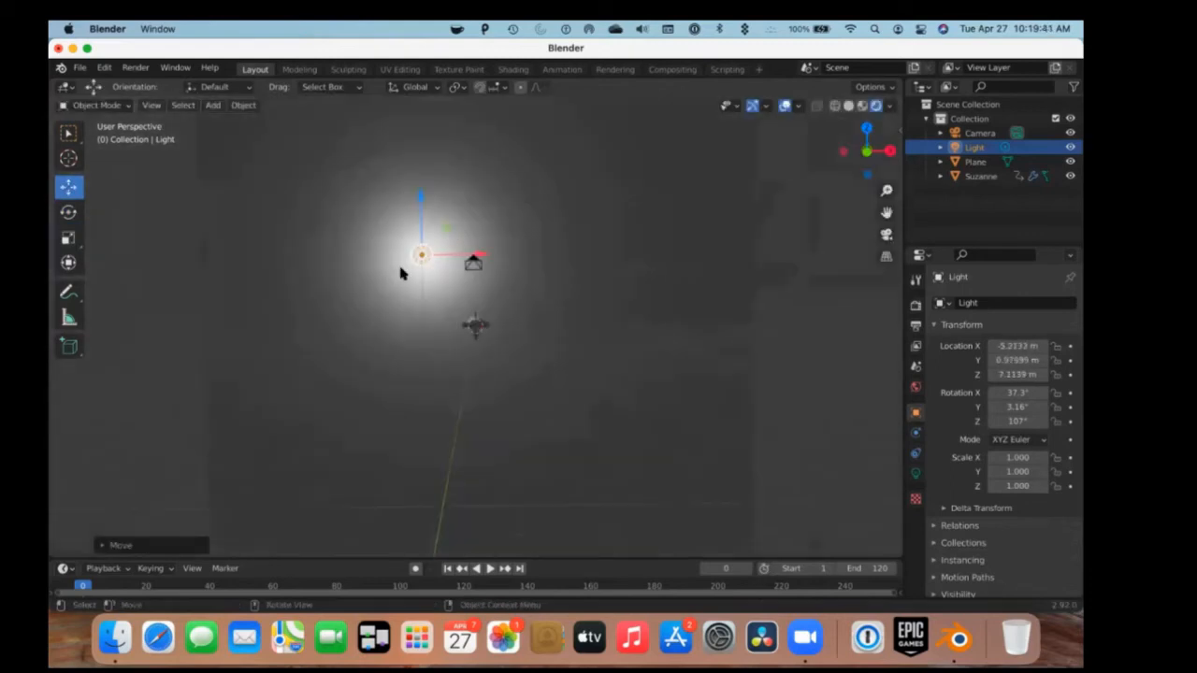
pyautogui.moveTo(411, 258); pyautogui.dragTo(366, 270)
pyautogui.moveTo(468, 283); pyautogui.dragTo(554, 225, button='middle')
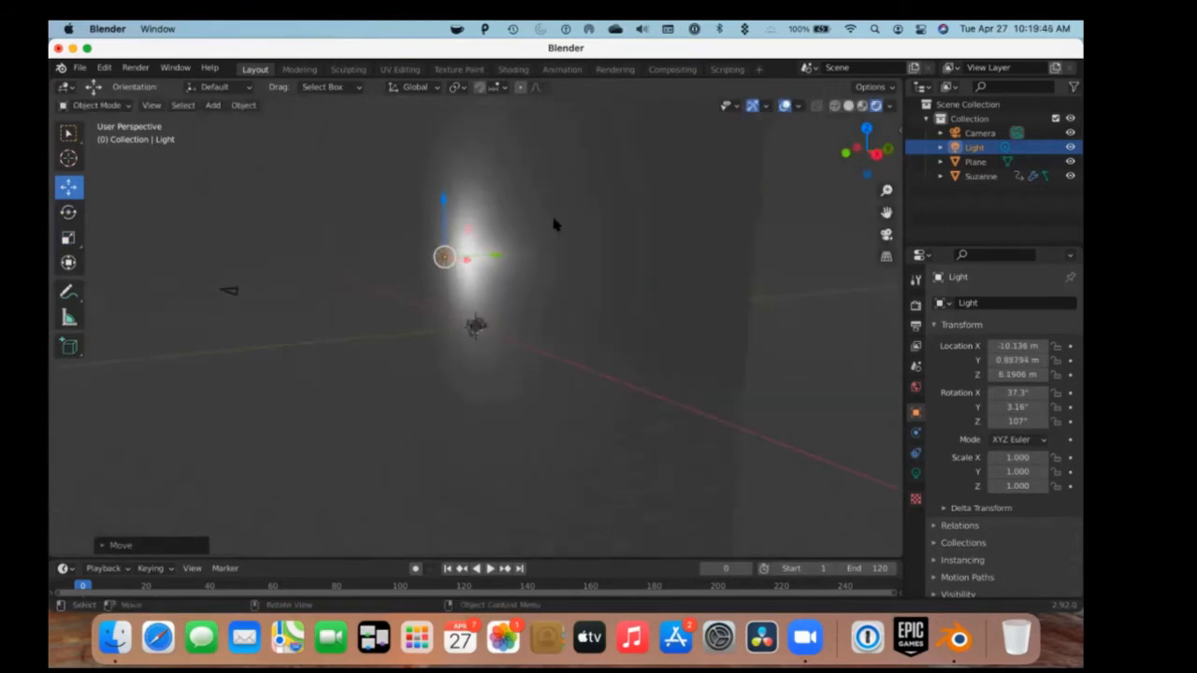
pyautogui.moveTo(493, 261); pyautogui.dragTo(281, 257)
pyautogui.moveTo(574, 260); pyautogui.dragTo(604, 262, button='middle')
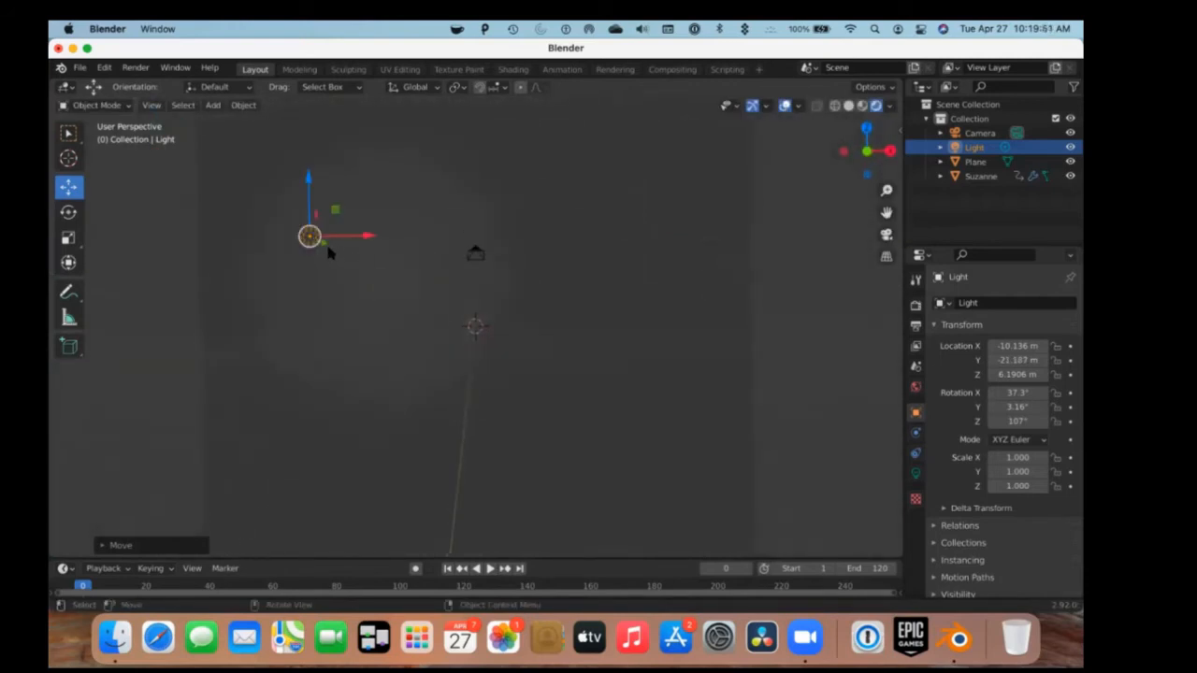
# Set the point light's power to 1800 W.
pyautogui.click(916, 454)
pyautogui.click(916, 433)
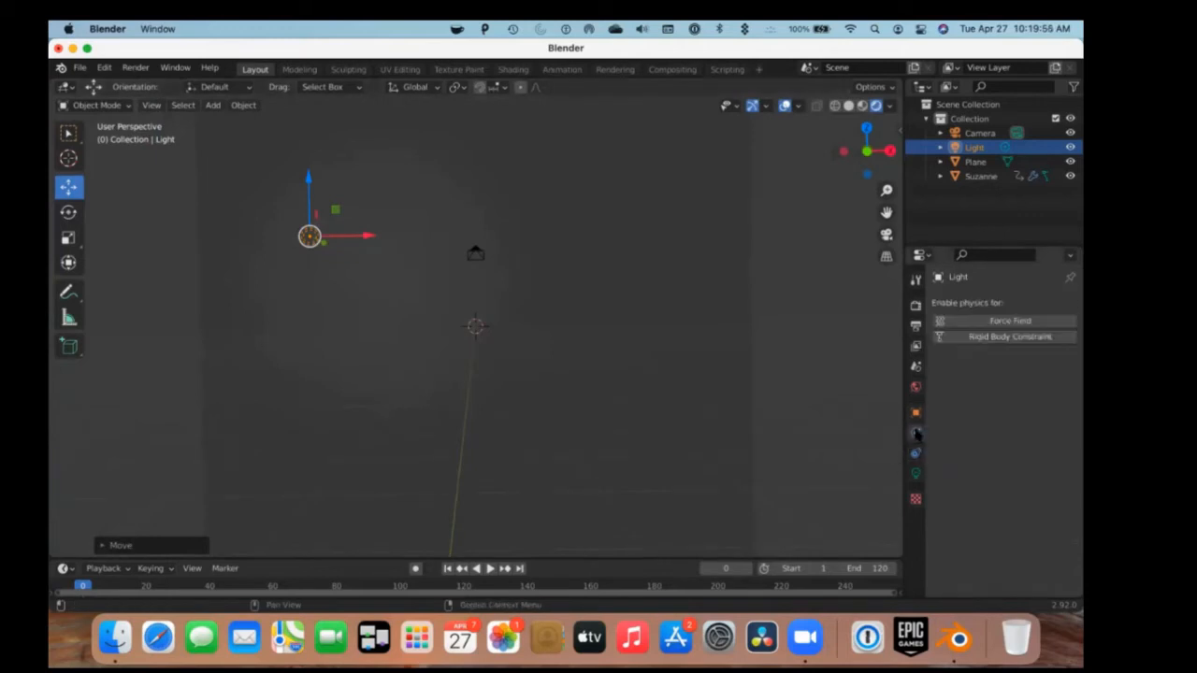
pyautogui.click(917, 473)
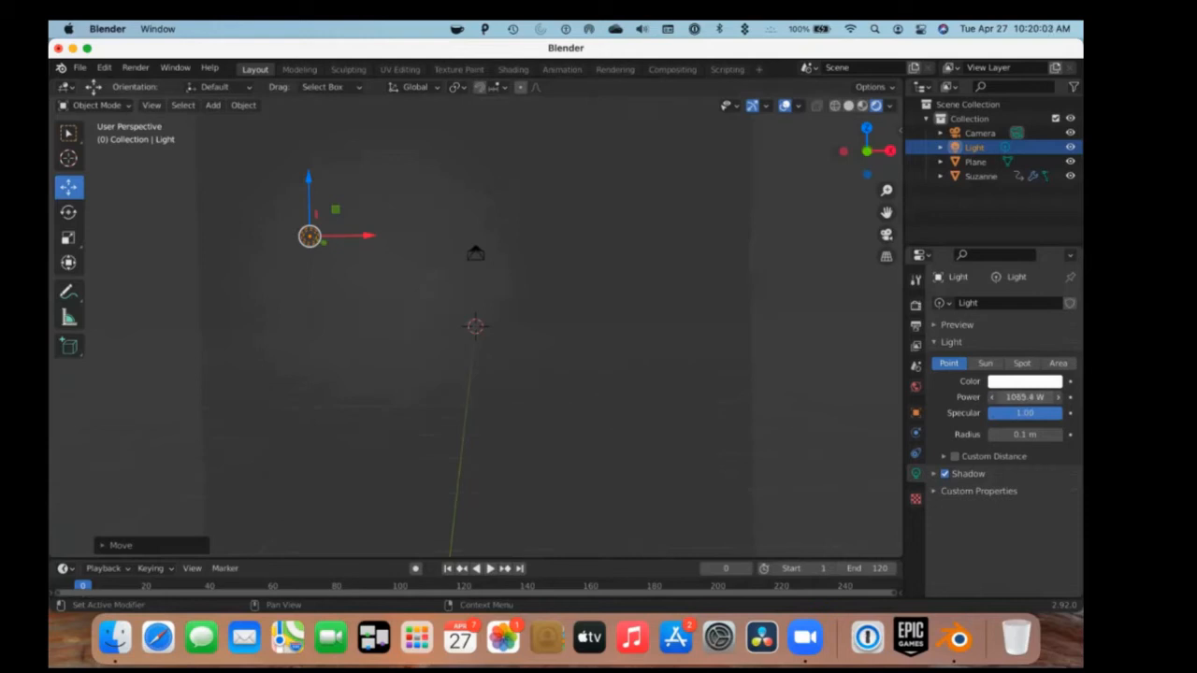
pyautogui.moveTo(1025, 396); pyautogui.dragTo(1029, 396)
pyautogui.click(1029, 397)
pyautogui.press('BackSpace')
pyautogui.write('1800')
pyautogui.press('Return')
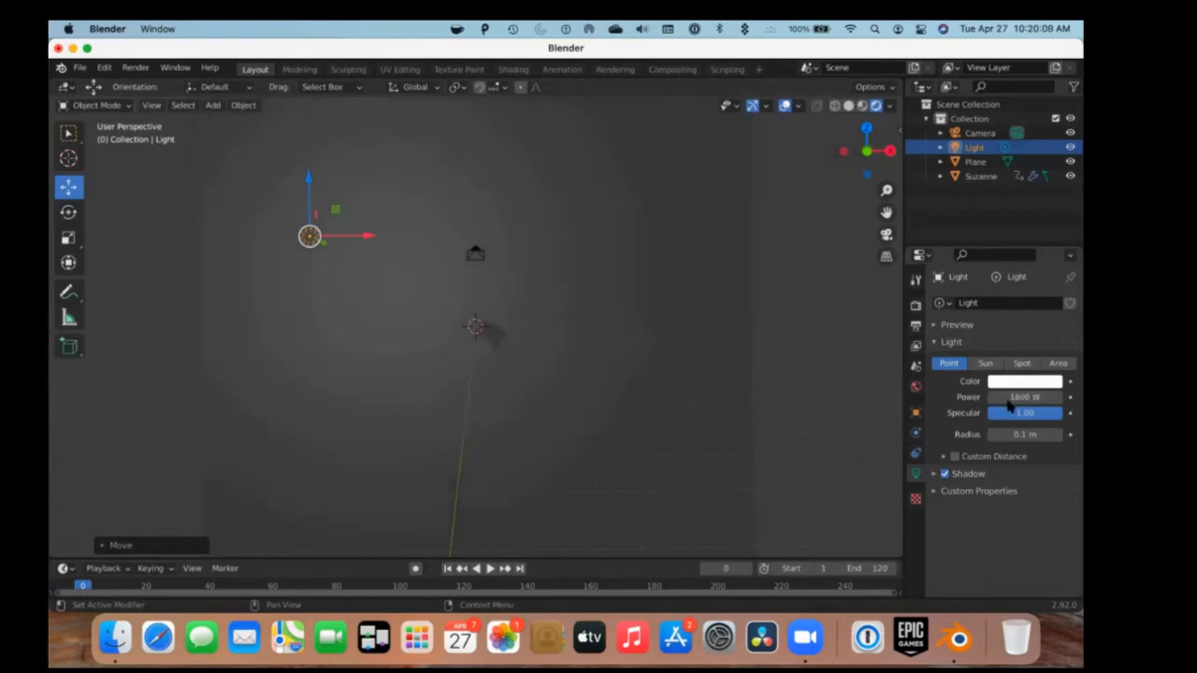
pyautogui.press('g')
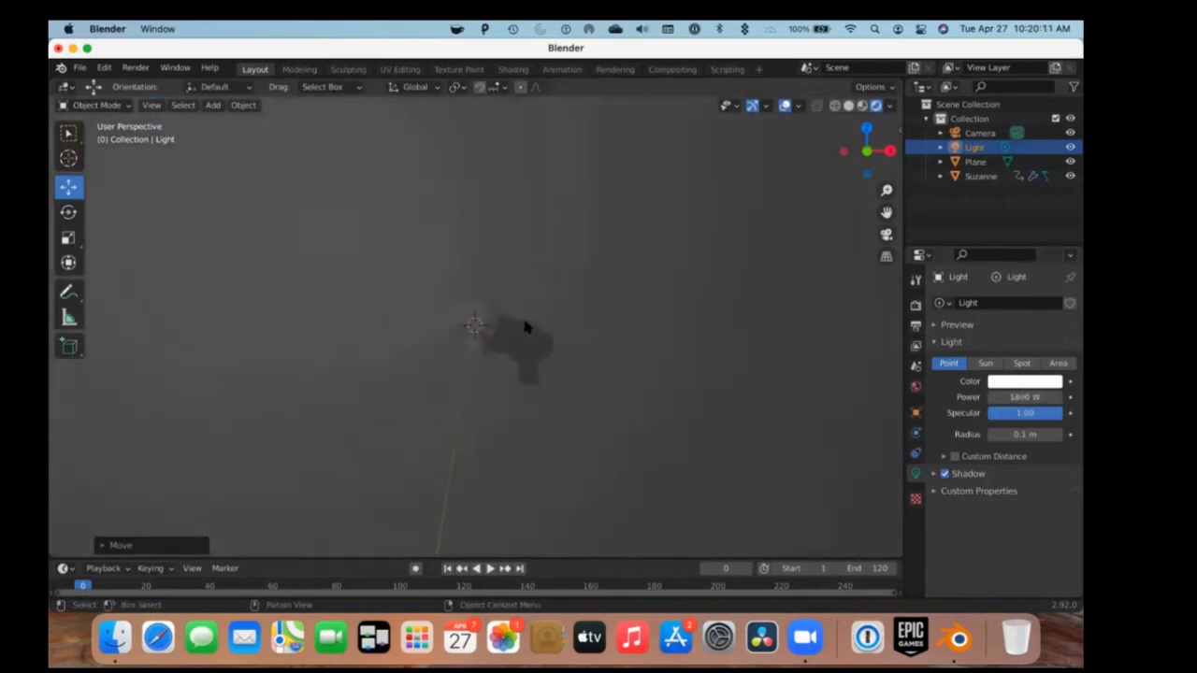
# Move the point light closer to the background plane and raise it high above the monkey head.
pyautogui.click(520, 314)
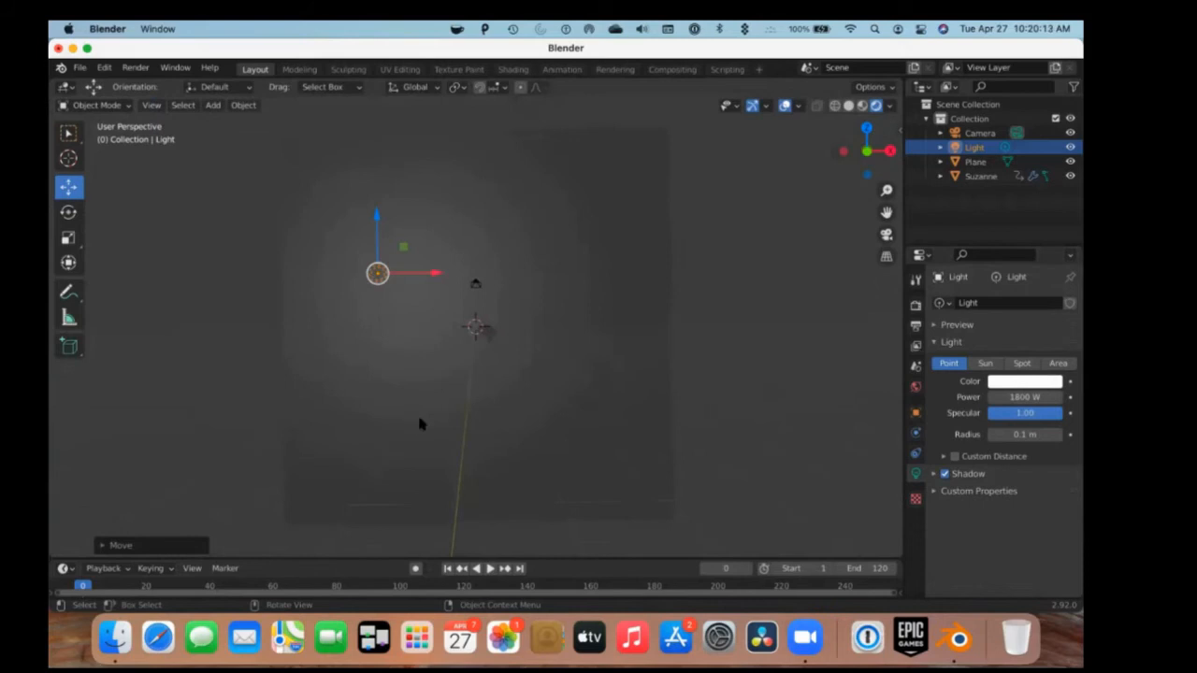
pyautogui.press('g')
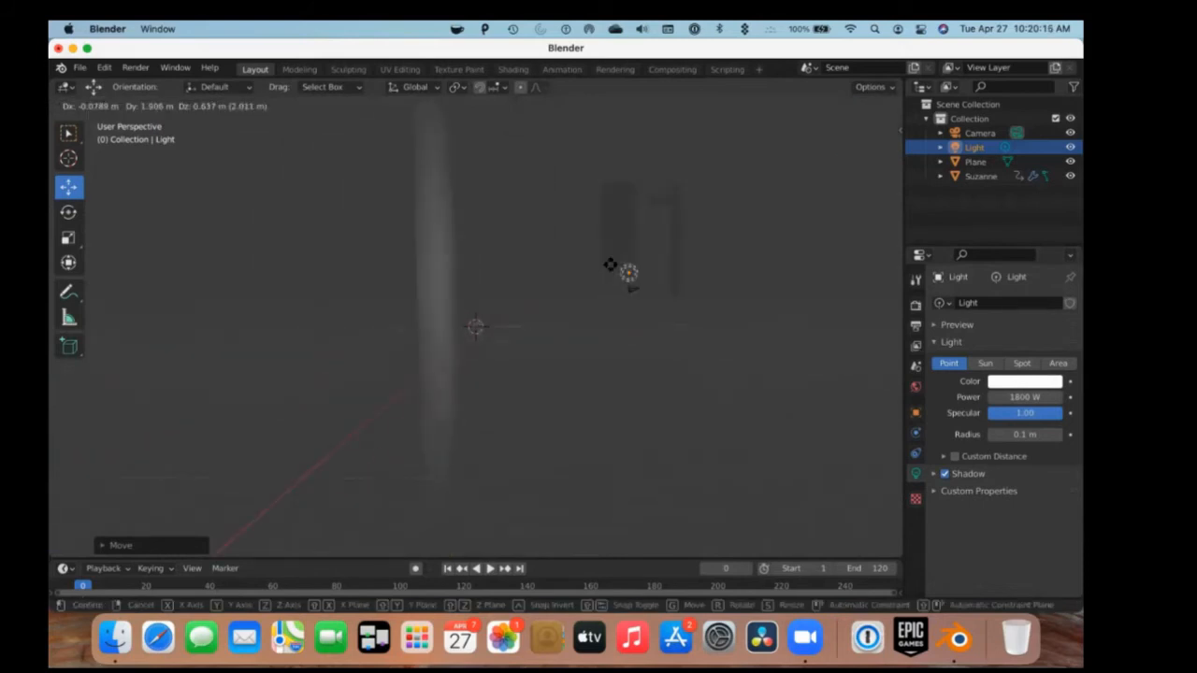
pyautogui.click(500, 353)
pyautogui.moveTo(500, 353); pyautogui.dragTo(524, 313, button='middle')
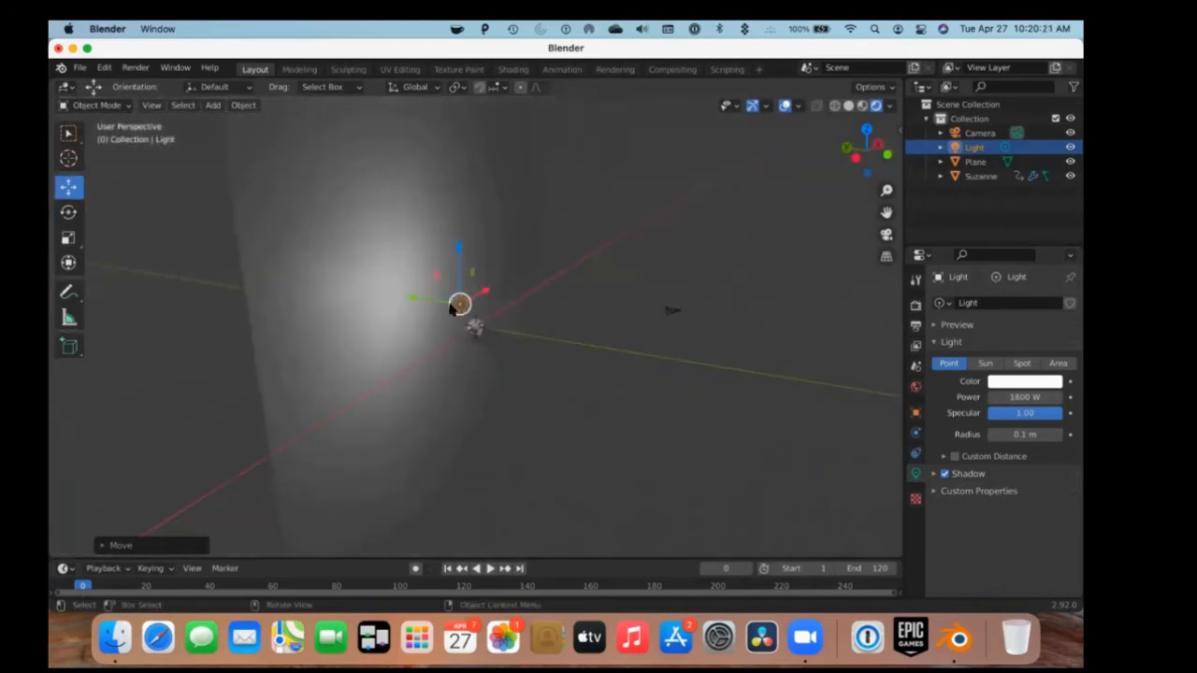
pyautogui.moveTo(488, 292); pyautogui.dragTo(479, 117)
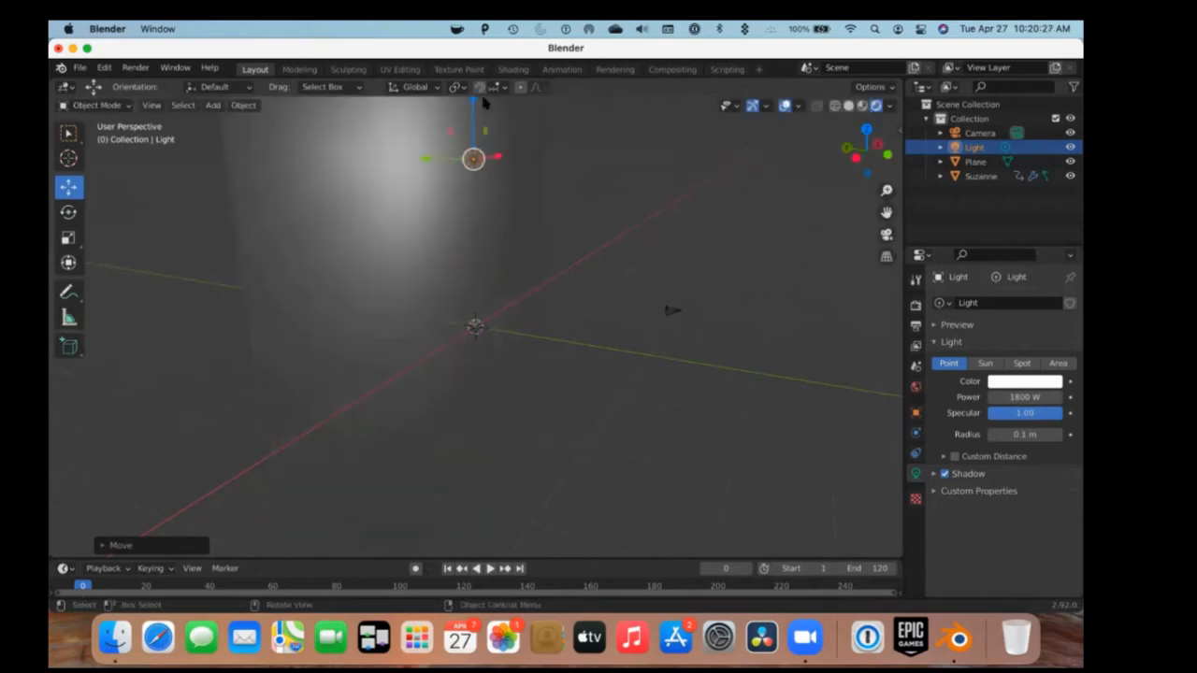
# Play part of the animation near the monkey head to check how the point light falls on it.
pyautogui.hscroll(-5, 481, 340)
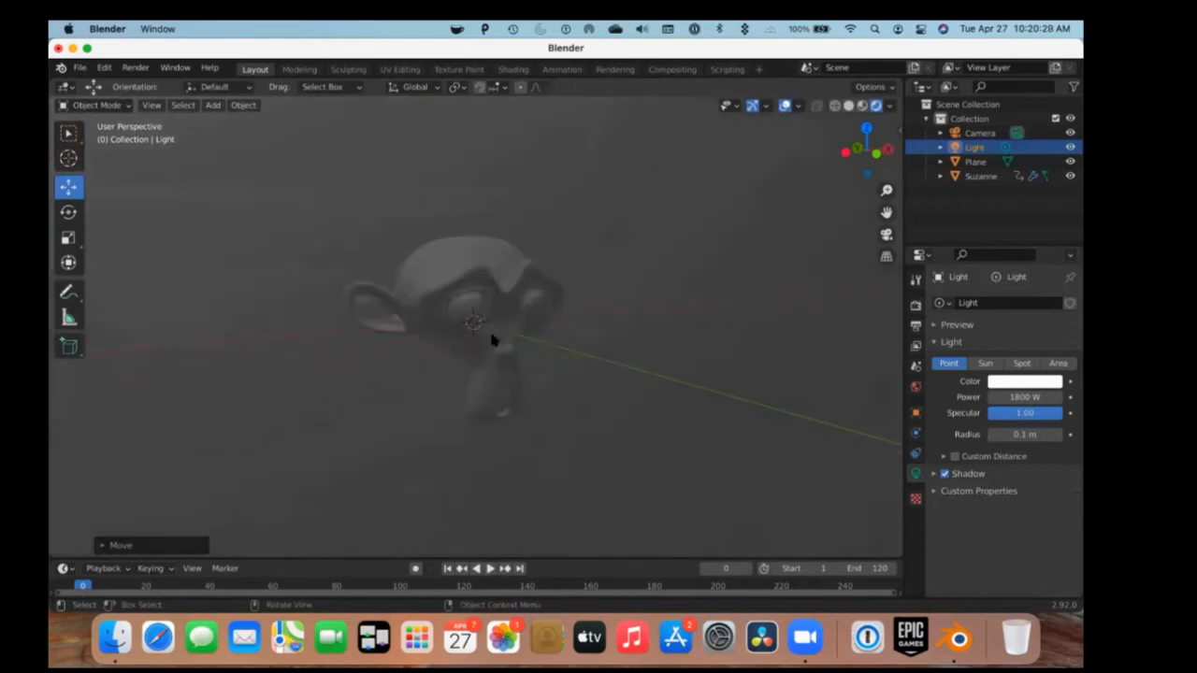
pyautogui.moveTo(477, 334)
pyautogui.mouseDown(button='middle')
pyautogui.moveTo(369, 333)
pyautogui.moveTo(448, 342)
pyautogui.moveTo(473, 324)
pyautogui.mouseUp(button='middle')
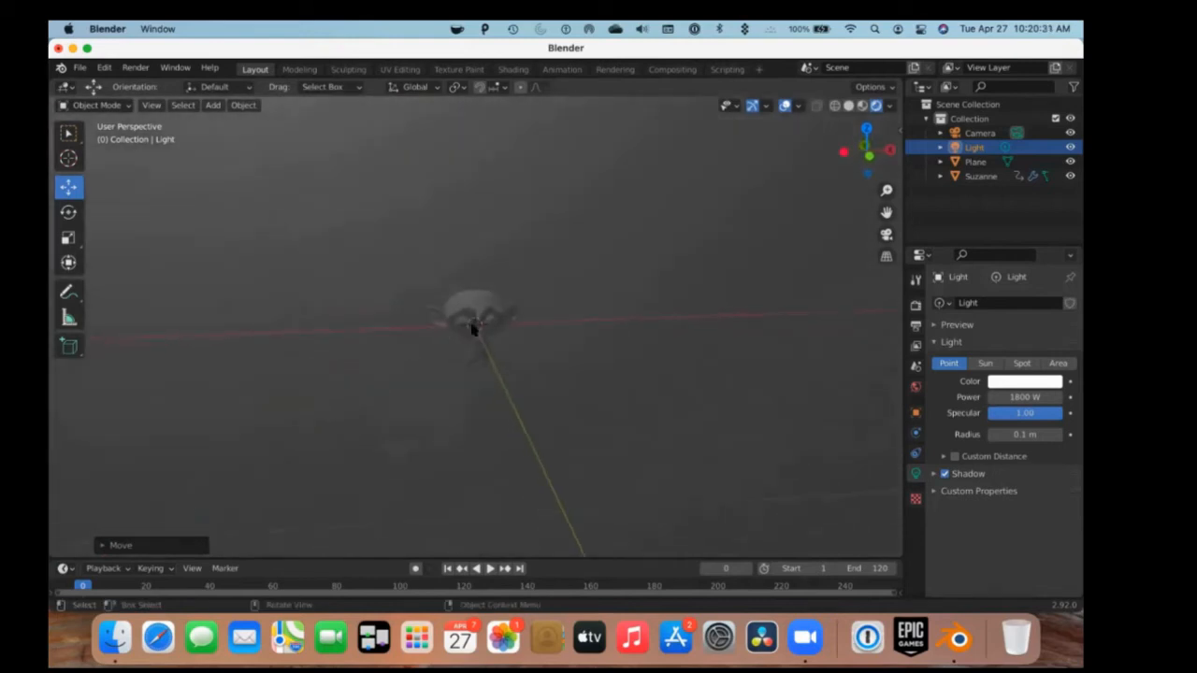
pyautogui.press('space')
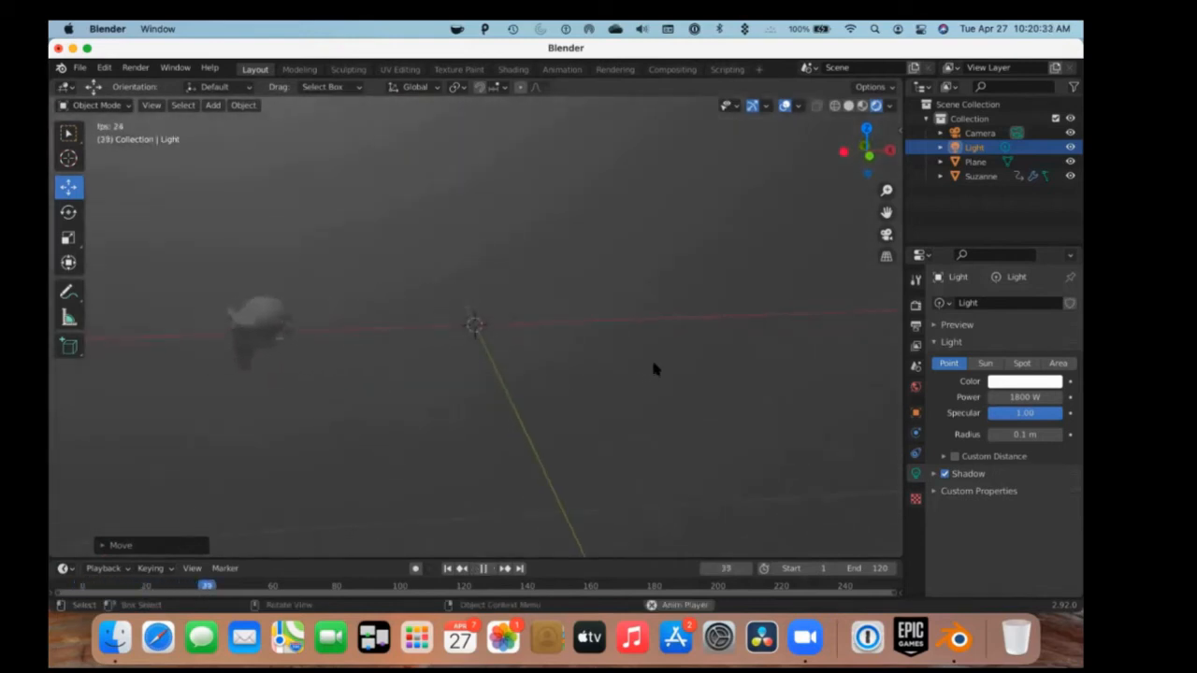
pyautogui.press('space')
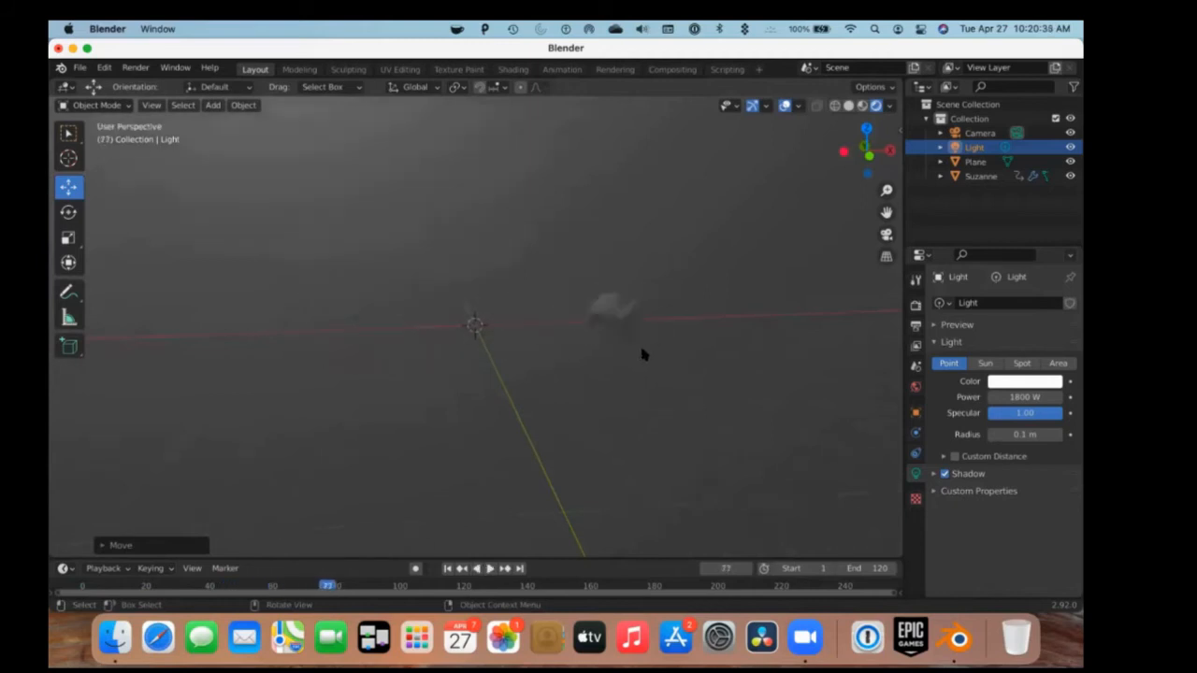
# Set the point light's power to 2187.4 W and its radius to 1.02 m.
pyautogui.moveTo(455, 417)
pyautogui.mouseDown(button='middle')
pyautogui.moveTo(515, 420)
pyautogui.moveTo(496, 330)
pyautogui.mouseUp(button='middle')
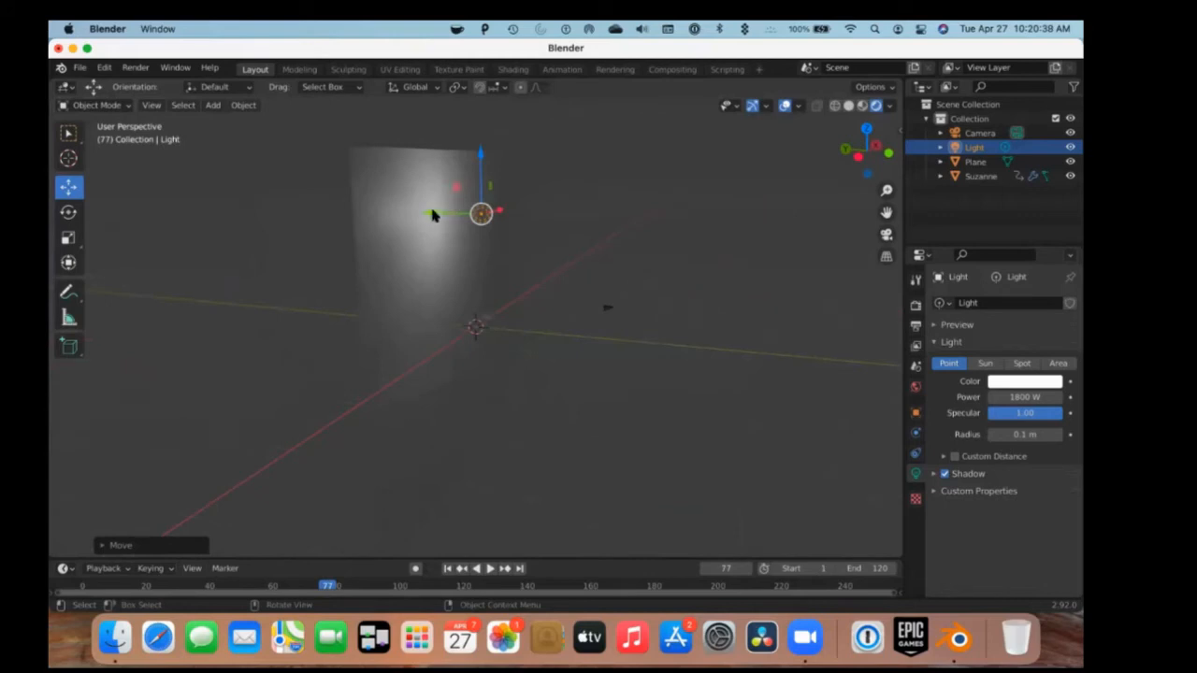
pyautogui.moveTo(1028, 400); pyautogui.dragTo(1035, 401)
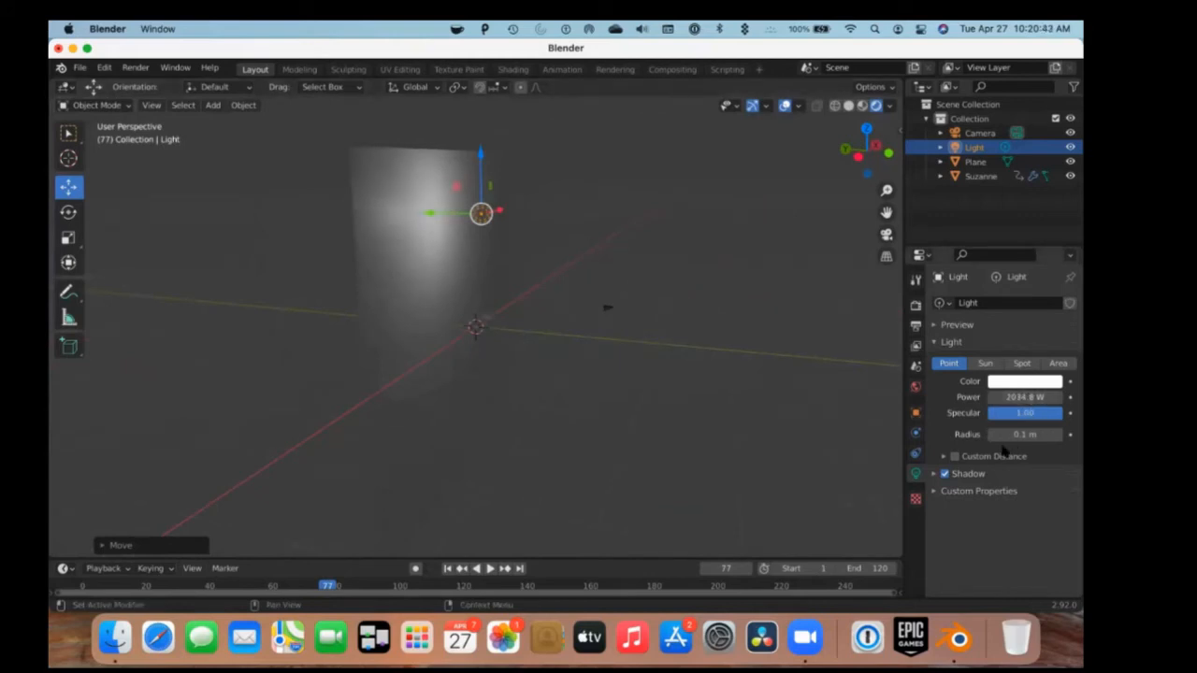
pyautogui.moveTo(1044, 396); pyautogui.dragTo(1048, 396)
pyautogui.moveTo(1010, 434)
pyautogui.mouseDown()
pyautogui.moveTo(1038, 434)
pyautogui.moveTo(1027, 434)
pyautogui.mouseUp()
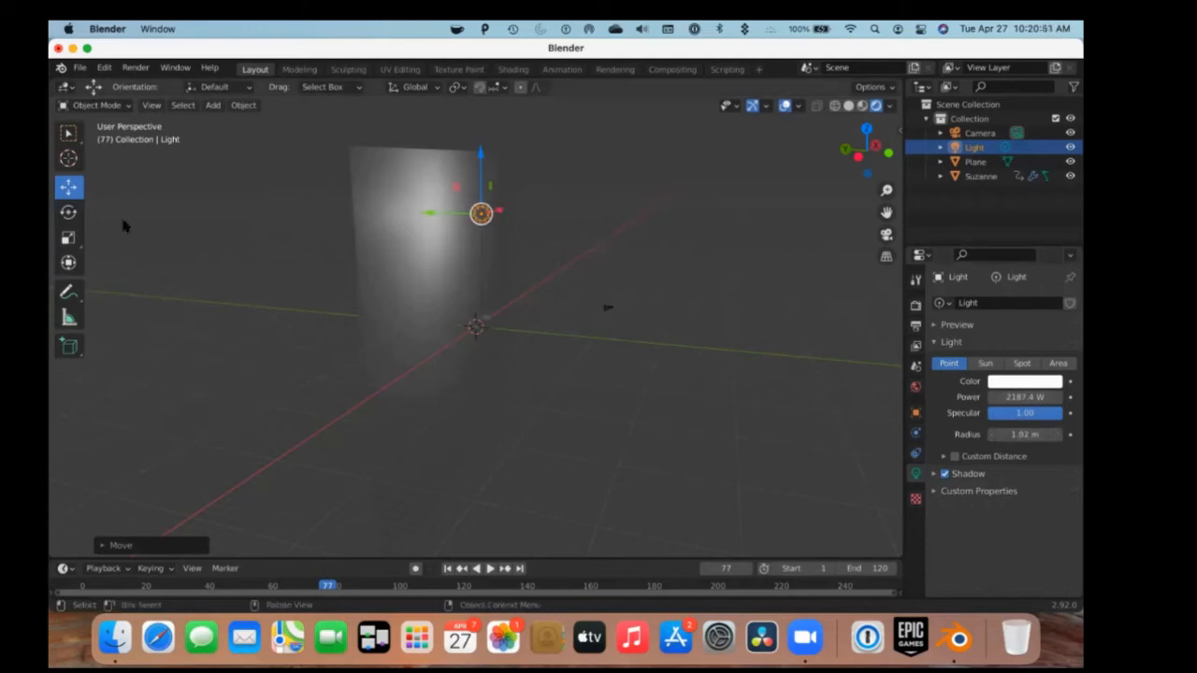
# Try rotating the point light and moving it across to the other side above the monkey head.
pyautogui.click(69, 211)
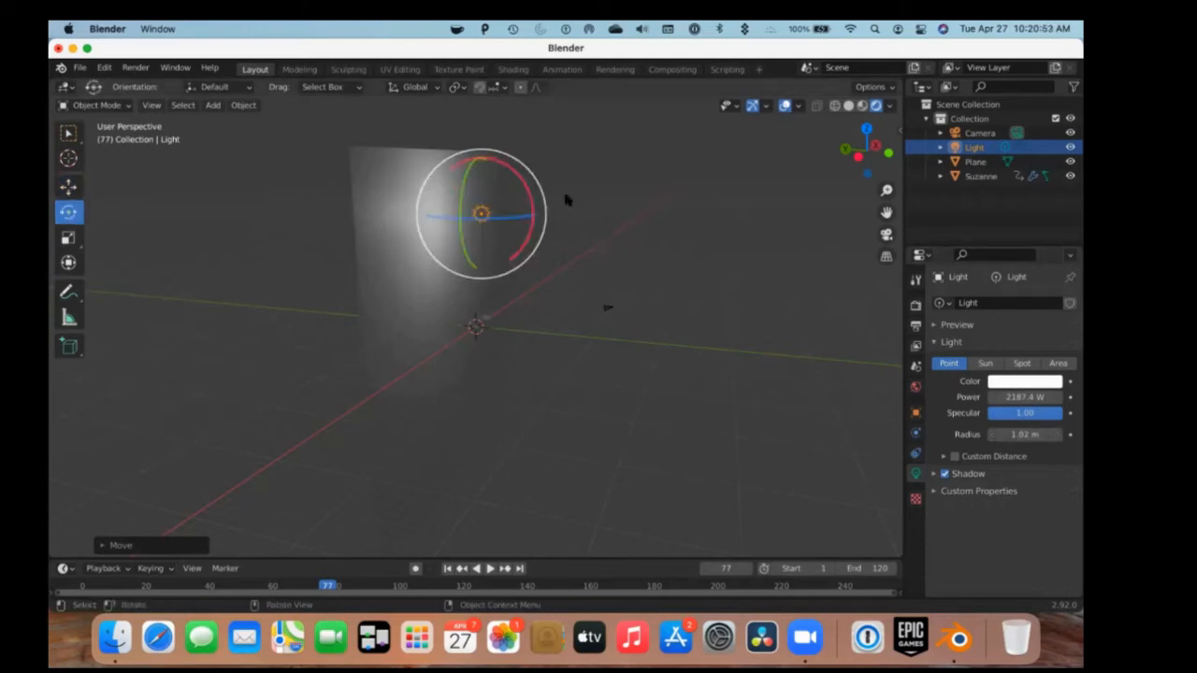
pyautogui.moveTo(527, 187); pyautogui.dragTo(535, 221)
pyautogui.click(68, 186)
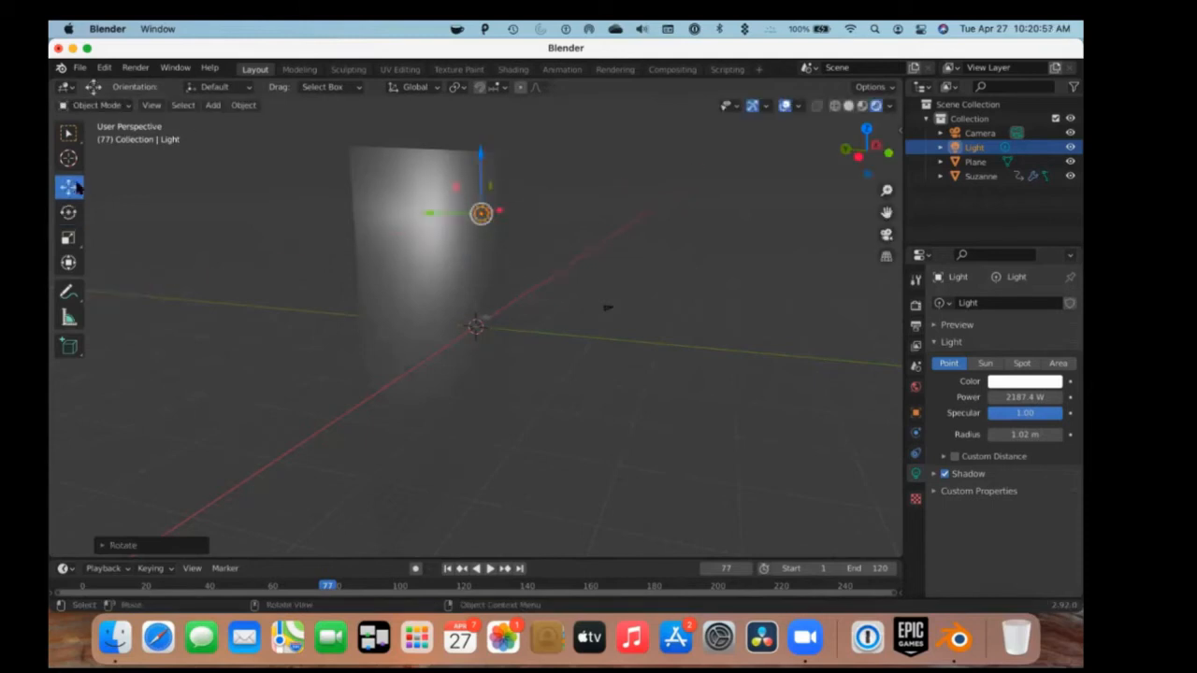
pyautogui.click(537, 381)
pyautogui.moveTo(537, 355); pyautogui.dragTo(368, 182, button='middle')
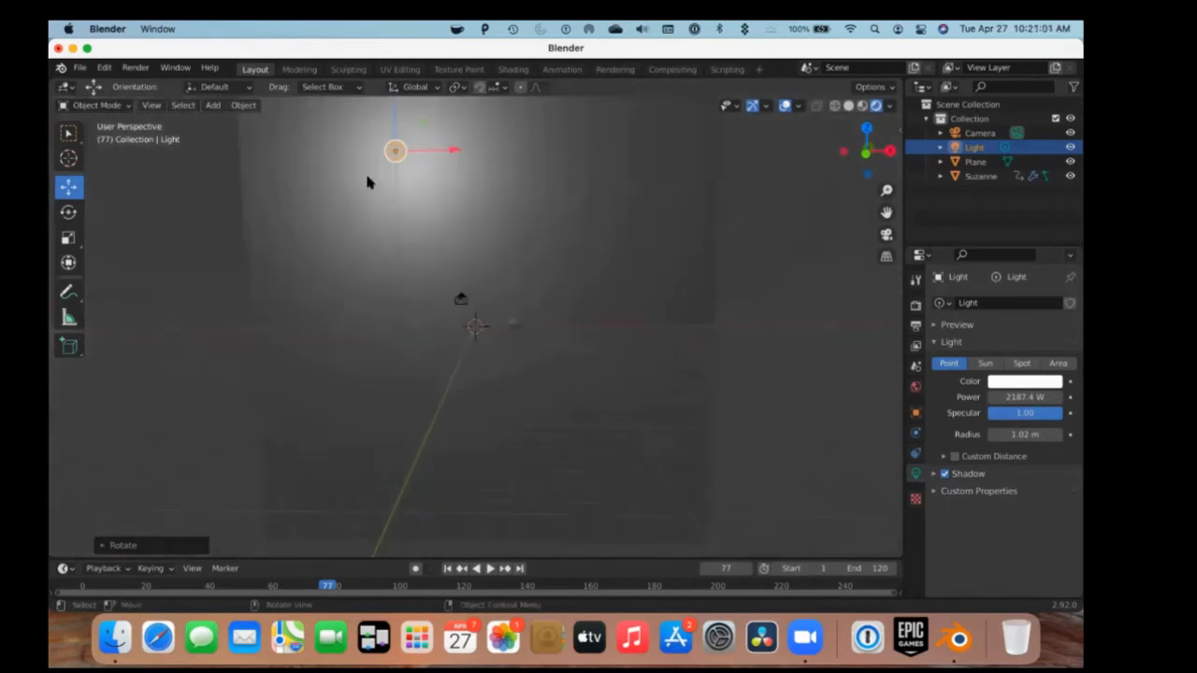
pyautogui.press('g')
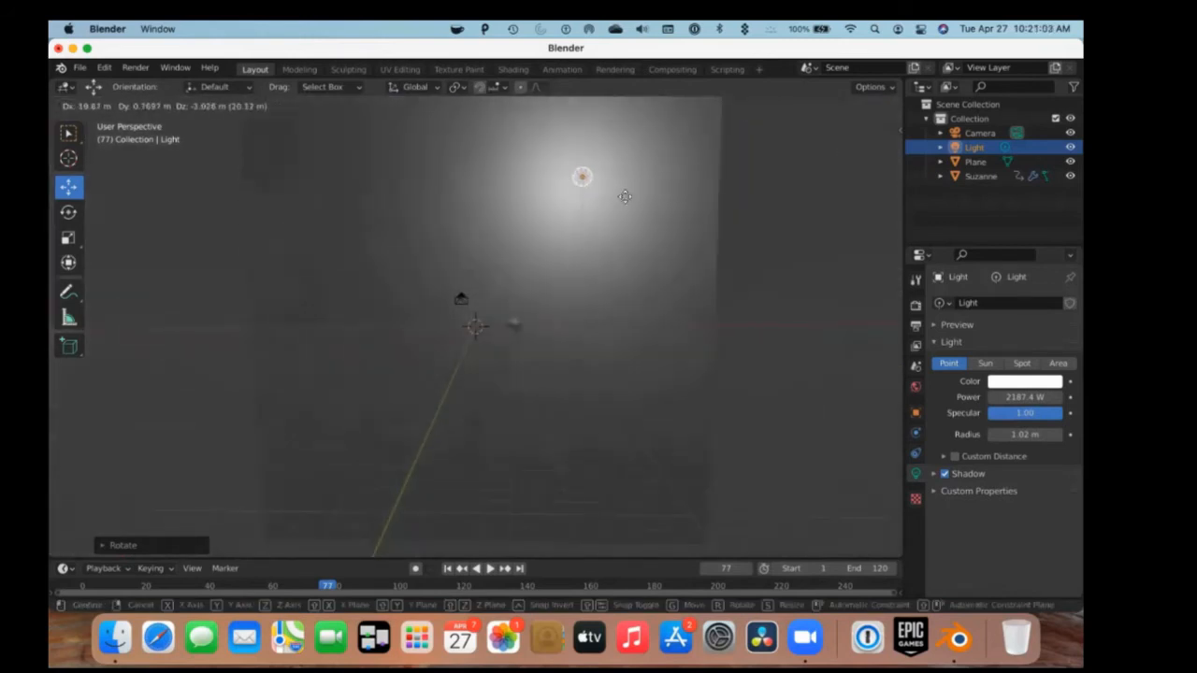
pyautogui.click(639, 190)
pyautogui.moveTo(435, 400); pyautogui.dragTo(464, 373, button='middle')
# Delete the point light and add a sun light in its place.
pyautogui.press('Delete')
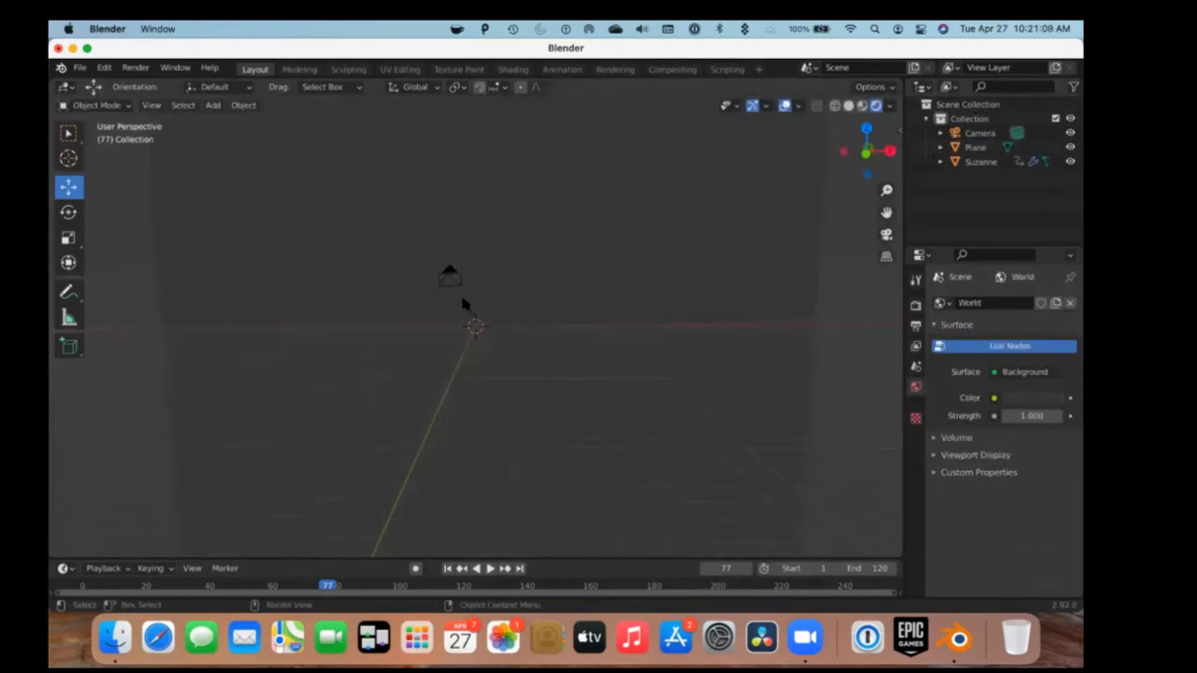
pyautogui.hotkey('shift', 'a')
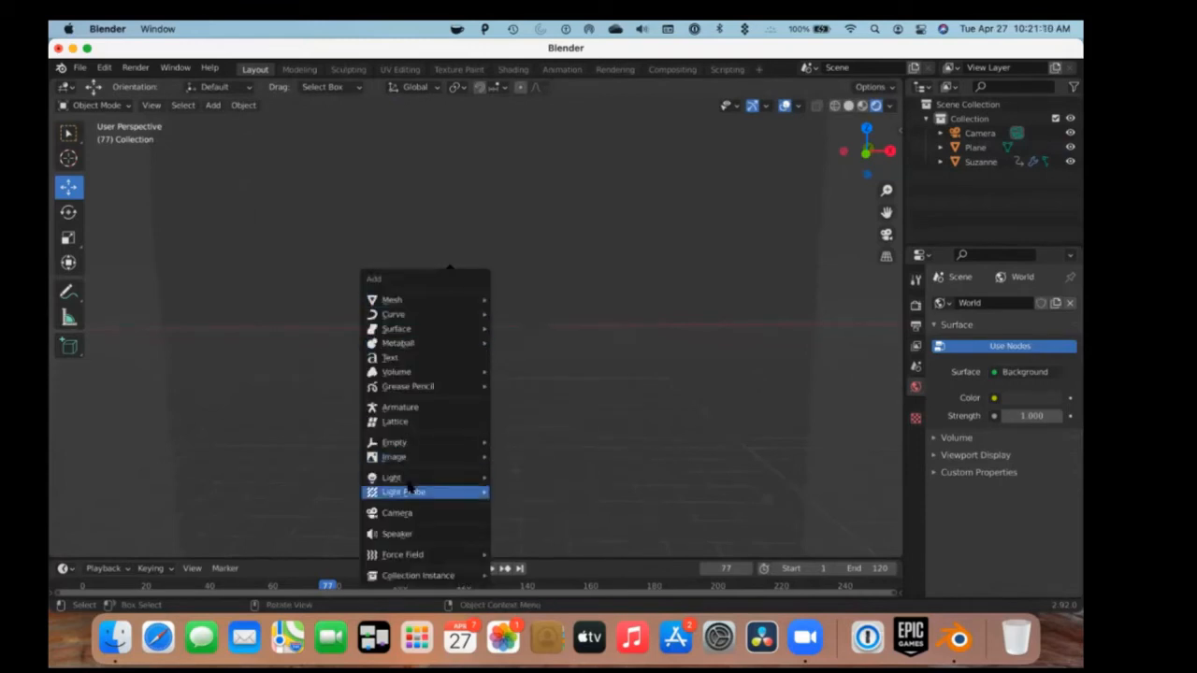
pyautogui.click(513, 493)
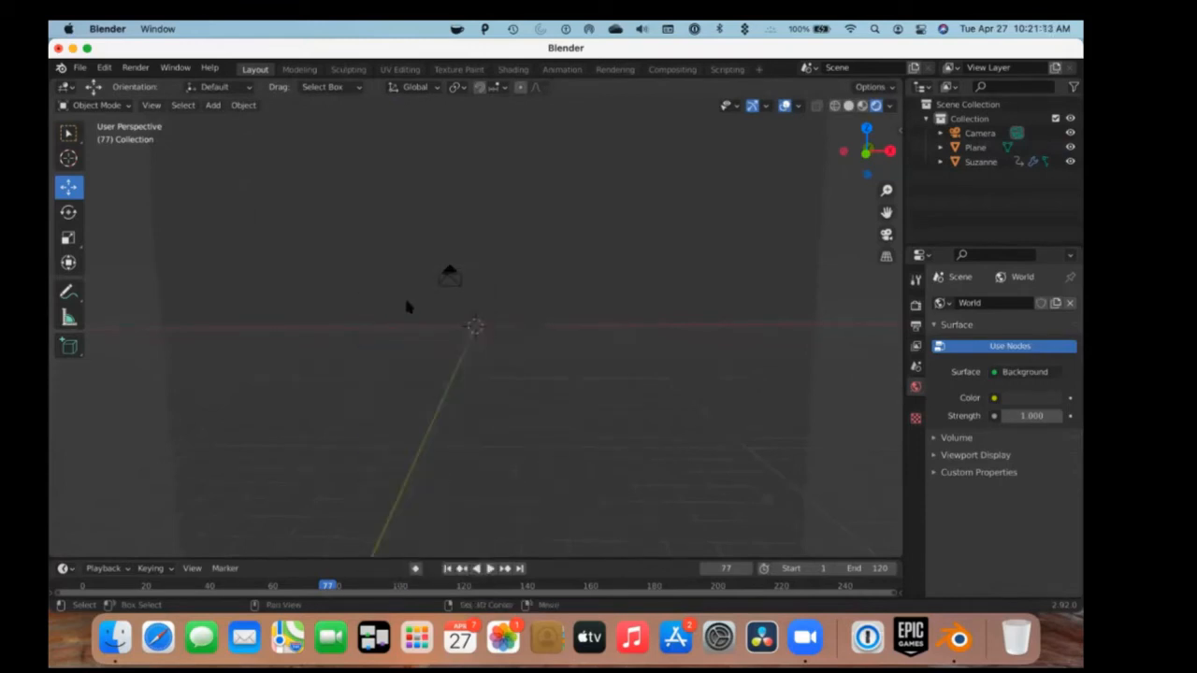
pyautogui.hotkey('shift', 'a')
pyautogui.moveTo(404, 479)
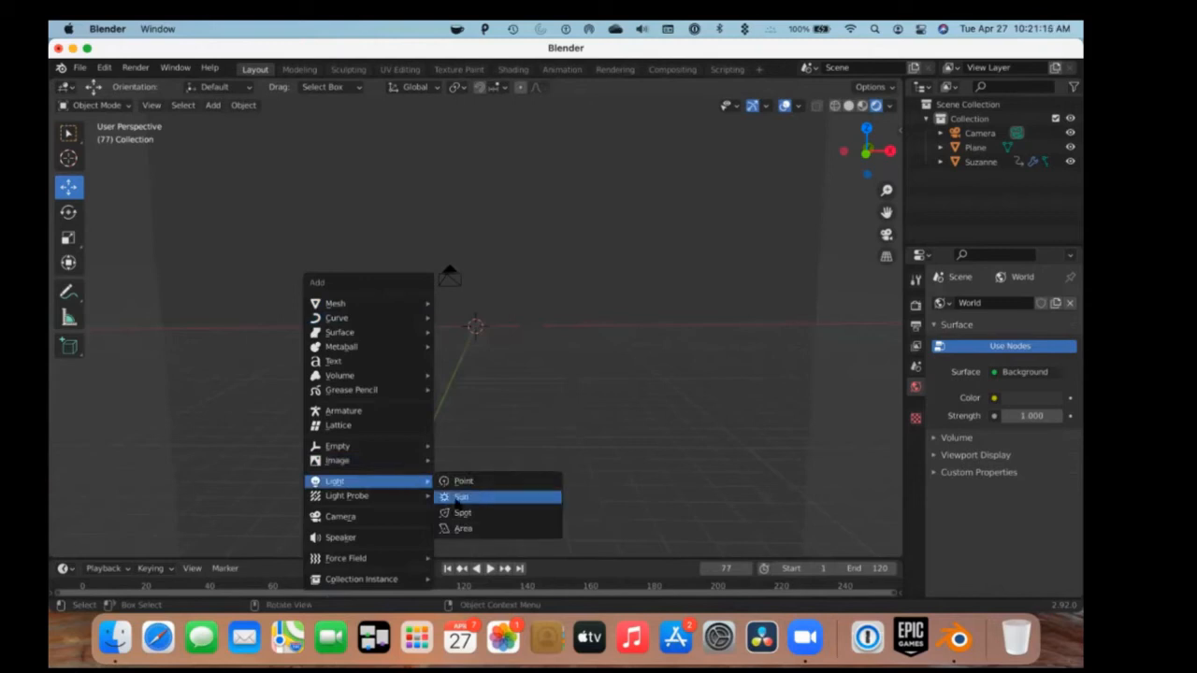
pyautogui.click(458, 498)
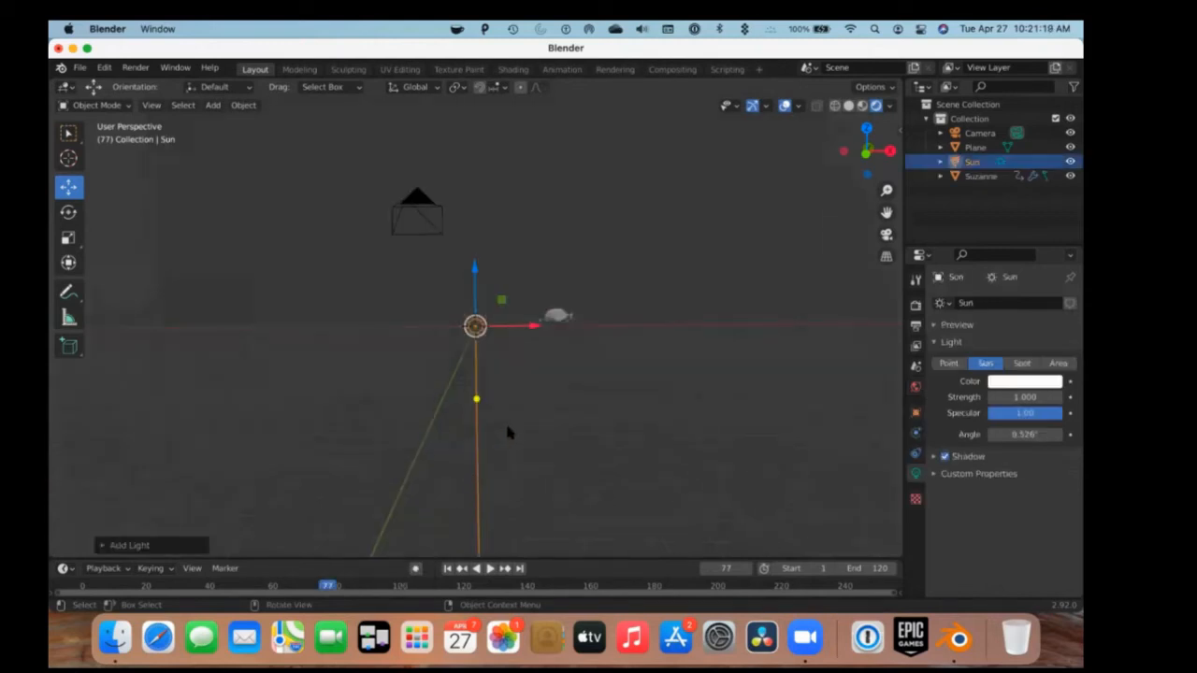
# Move the sun light high to the left of the monkey head and rotate it to shine onto the background plane.
pyautogui.moveTo(472, 325); pyautogui.dragTo(184, 459)
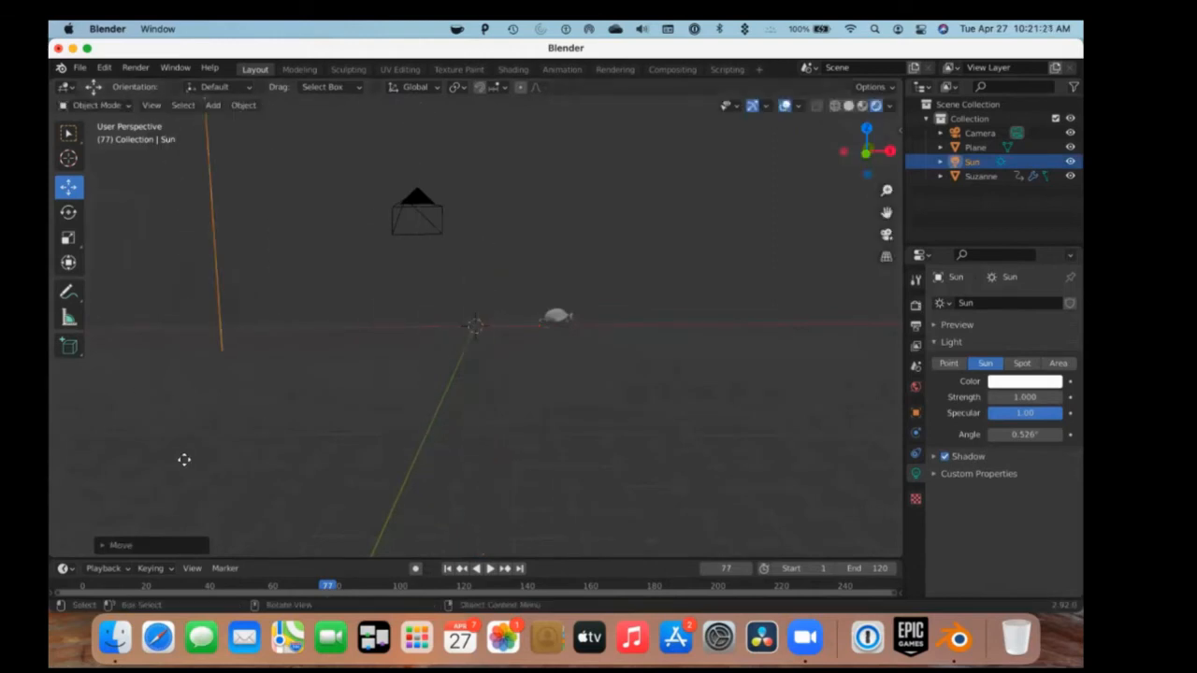
pyautogui.moveTo(396, 335); pyautogui.dragTo(364, 290, button='middle')
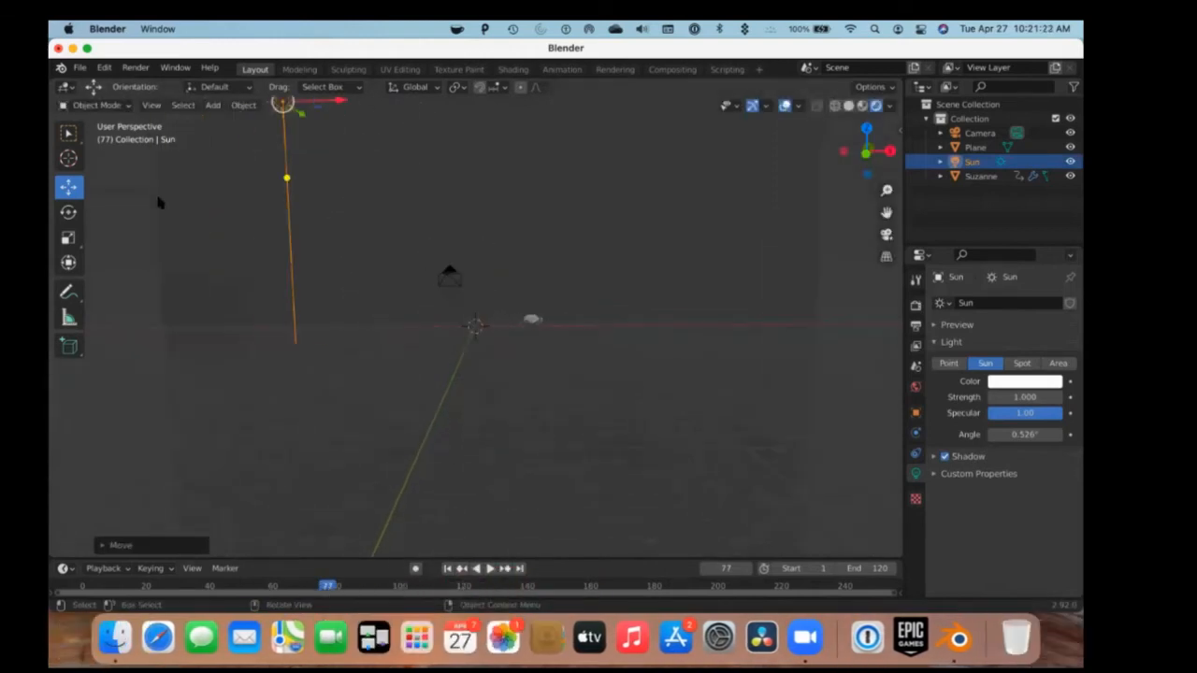
pyautogui.click(68, 212)
pyautogui.hotkey('ctrl', 'z')
pyautogui.hotkey('ctrl', 'shift', 'z')
pyautogui.hotkey('ctrl', 'z')
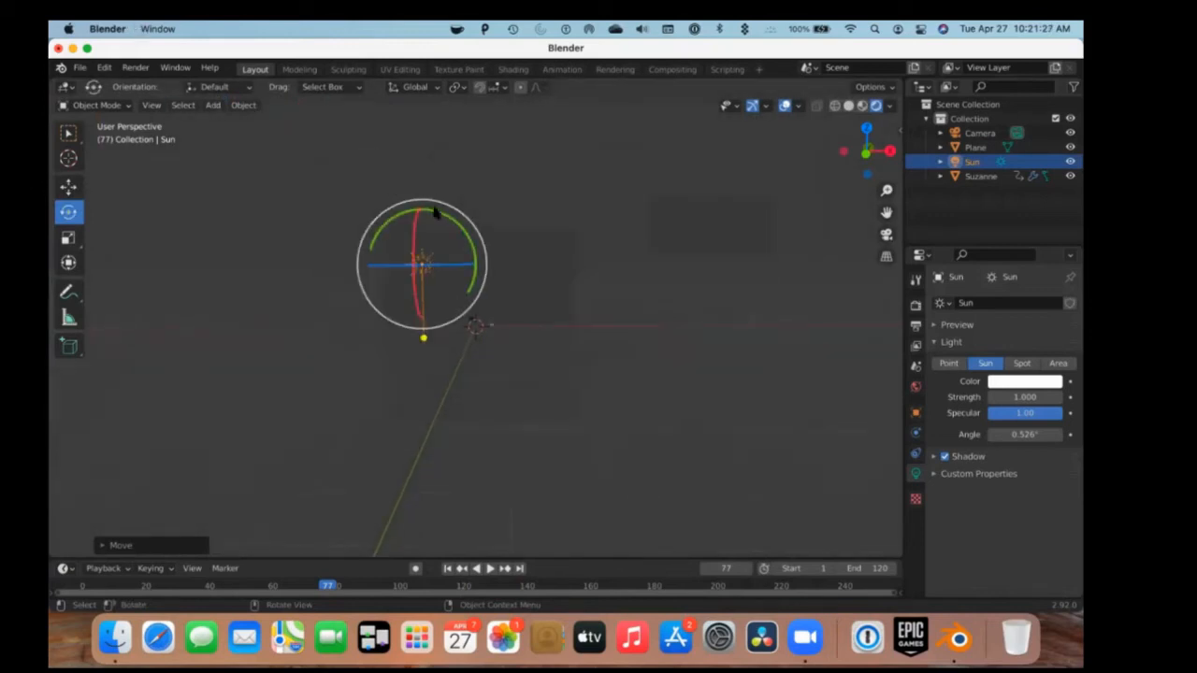
pyautogui.moveTo(441, 219); pyautogui.dragTo(418, 228)
pyautogui.scroll(7, 623, 371)
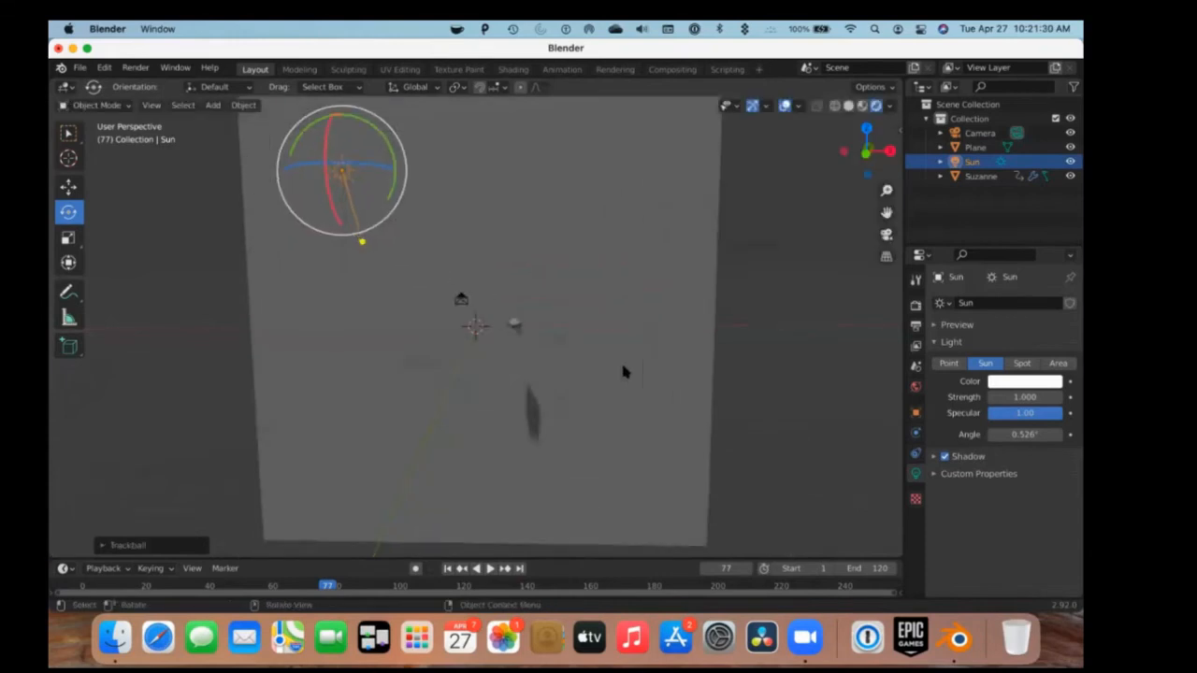
pyautogui.scroll(-2, 532, 420)
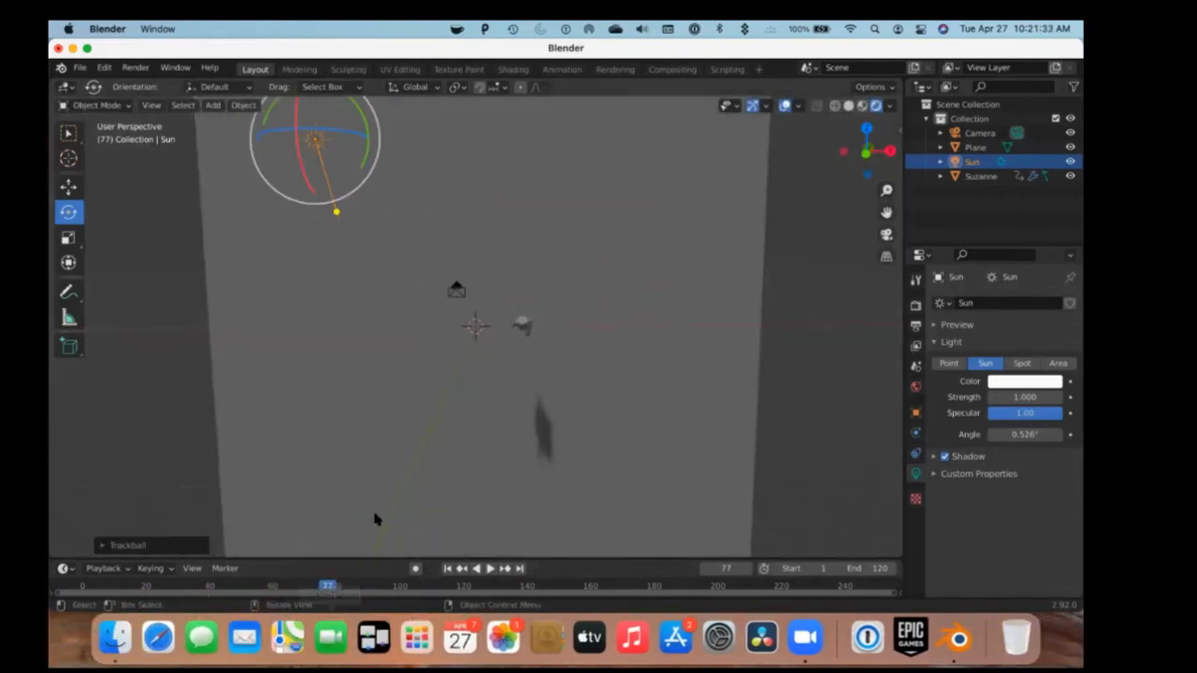
# Play the animation from frame 0 through the camera to check the sun lighting and shadow, and return to frame 0.
pyautogui.hotkey('shift', 'Left')
pyautogui.press('space')
pyautogui.moveTo(142, 580); pyautogui.dragTo(82, 580)
pyautogui.press('space')
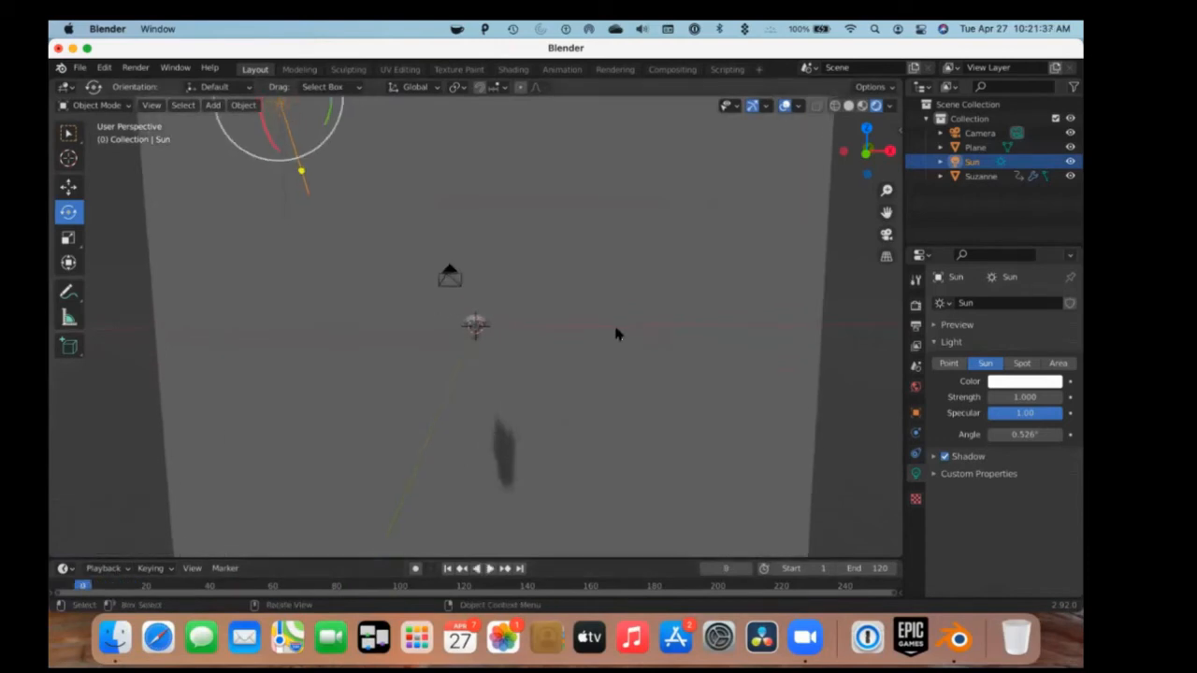
pyautogui.press('KP_0')
pyautogui.press('space')
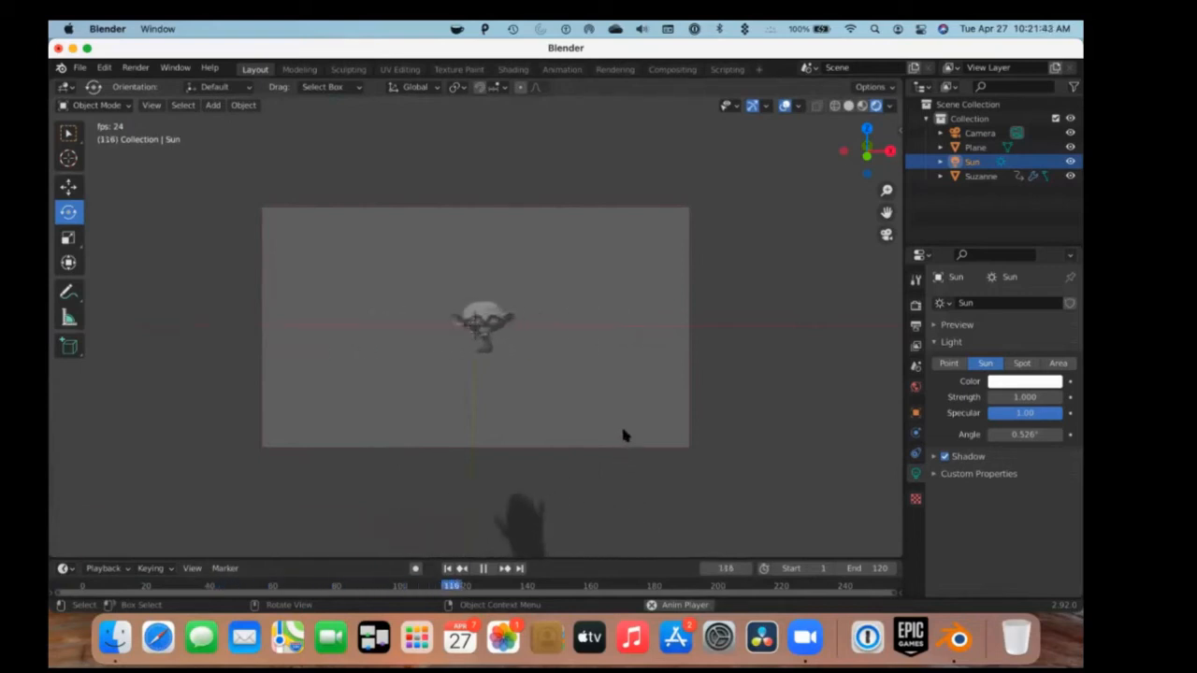
pyautogui.press('space')
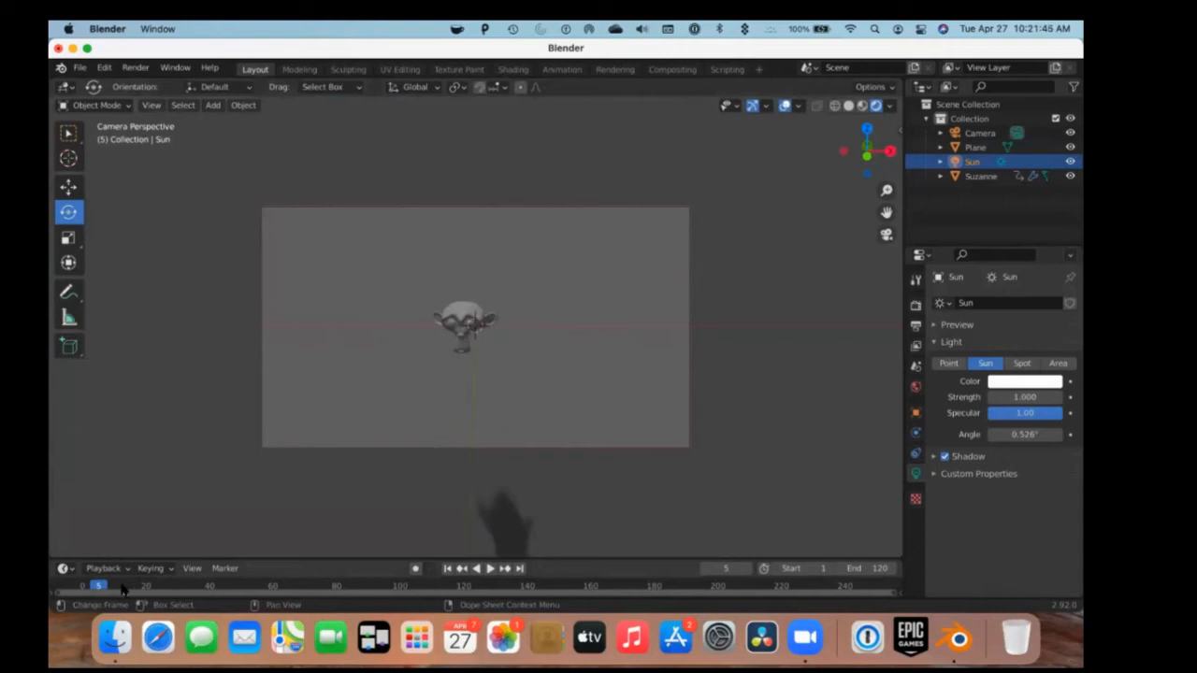
pyautogui.click(83, 586)
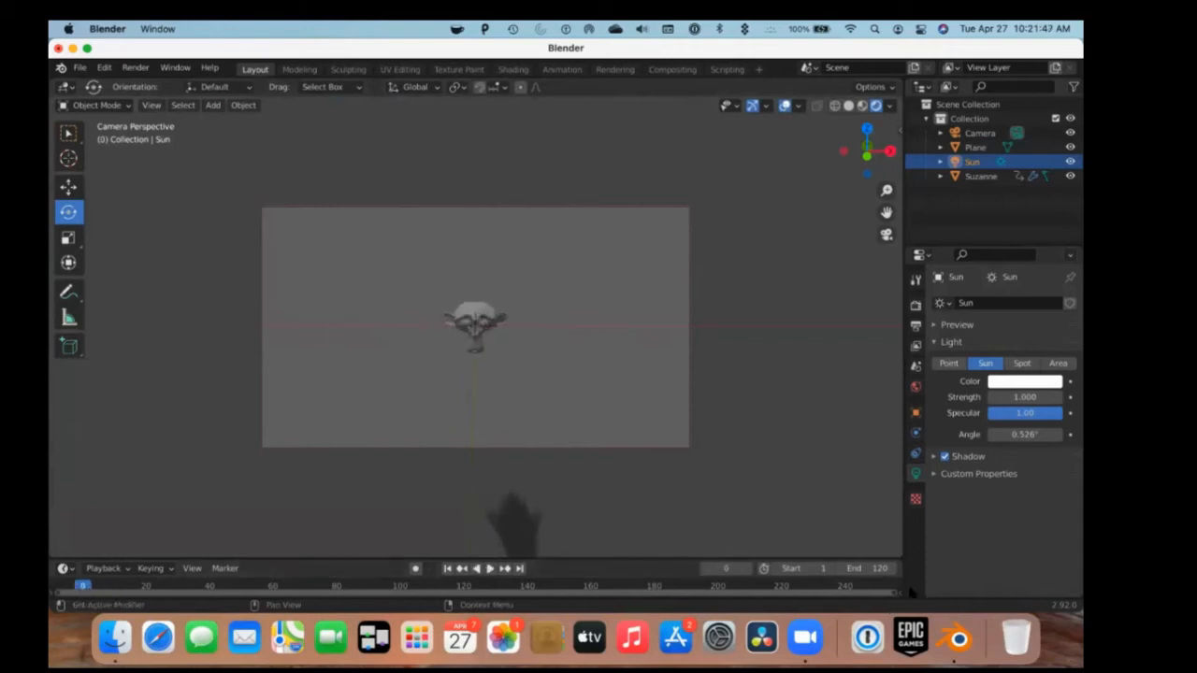
# Set the sun light's strength to 3.140.
pyautogui.moveTo(1015, 396); pyautogui.dragTo(1052, 396)
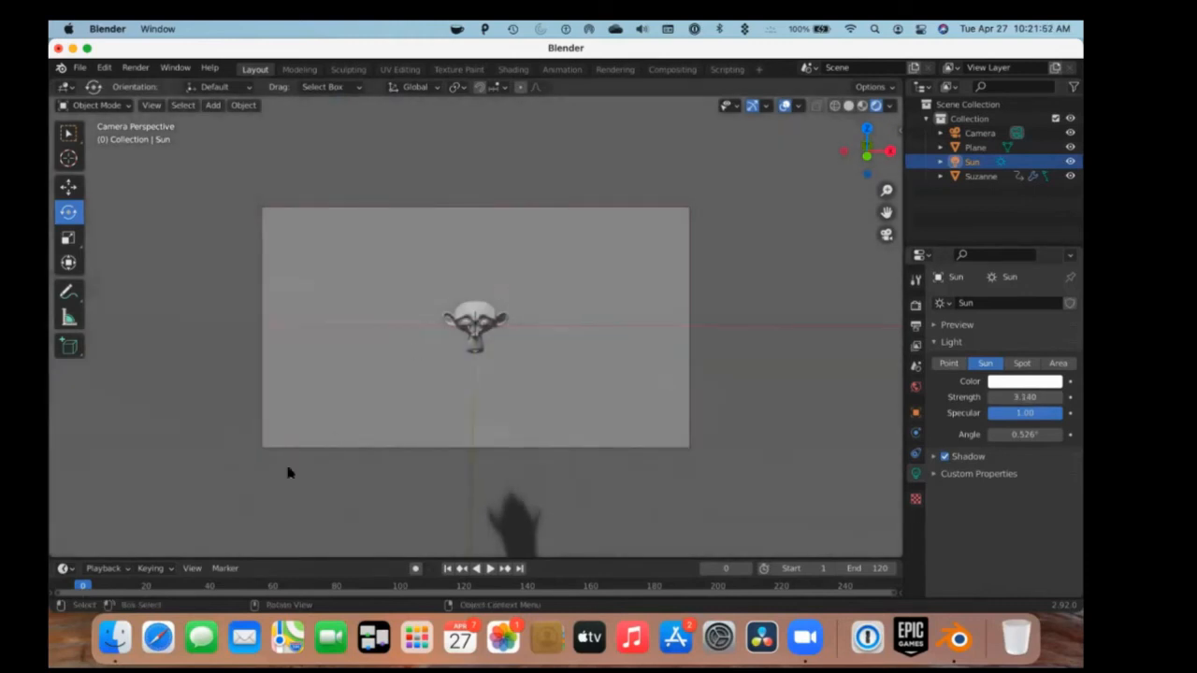
pyautogui.moveTo(603, 399)
pyautogui.mouseDown()
pyautogui.moveTo(574, 392)
pyautogui.moveTo(570, 365)
pyautogui.mouseUp()
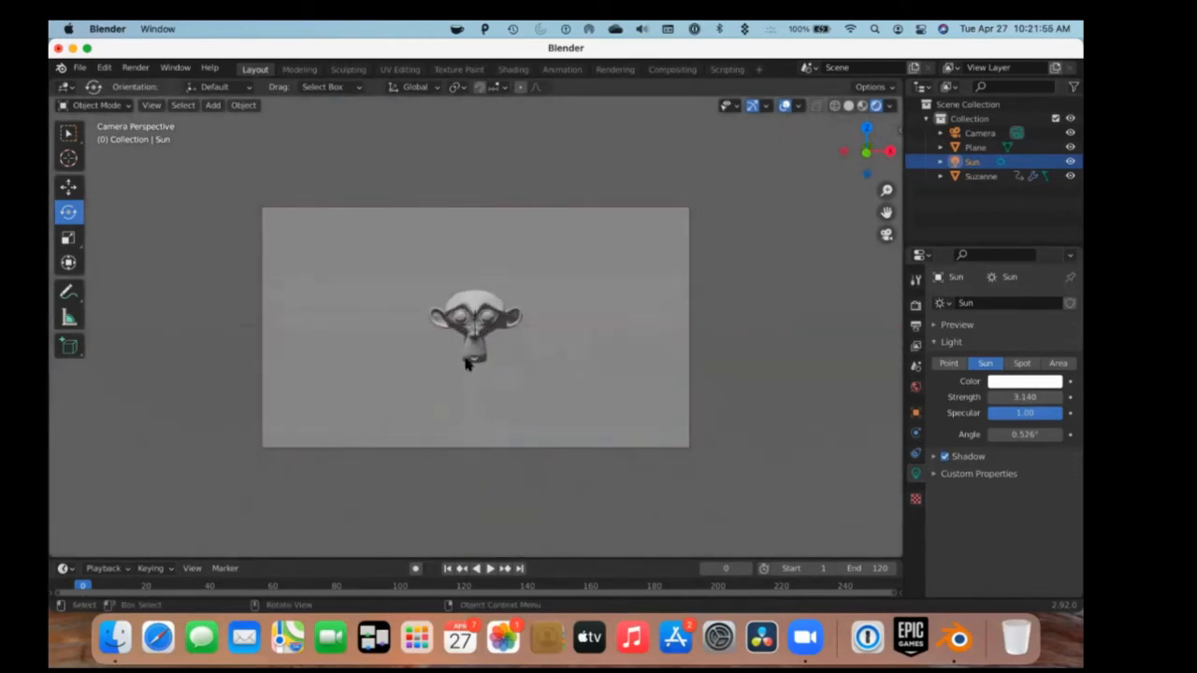
# Select the background plane and bring up its material settings.
pyautogui.moveTo(630, 220); pyautogui.dragTo(720, 300, button='middle')
pyautogui.click(638, 233)
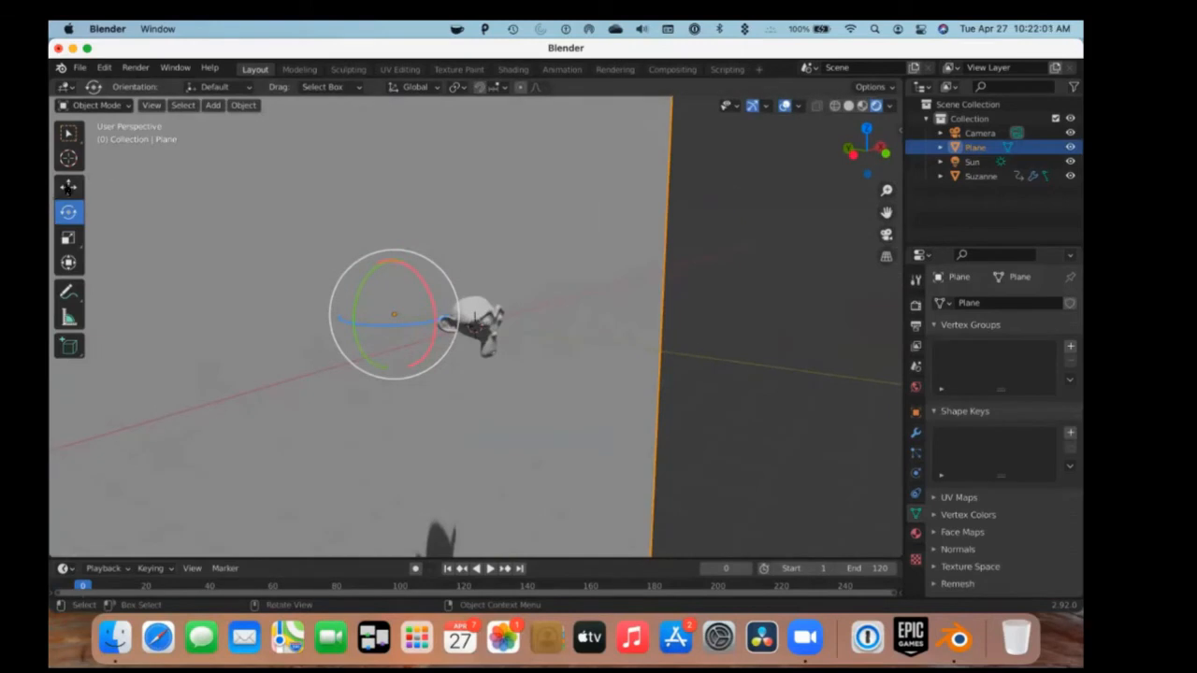
pyautogui.click(68, 187)
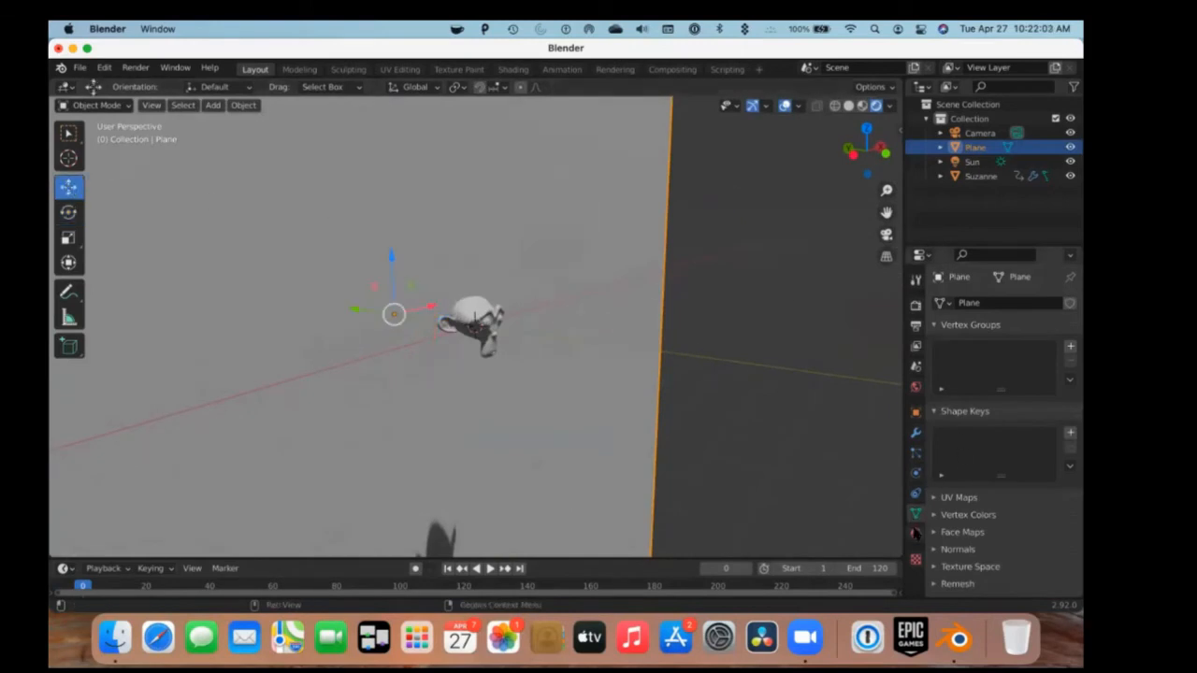
pyautogui.click(916, 533)
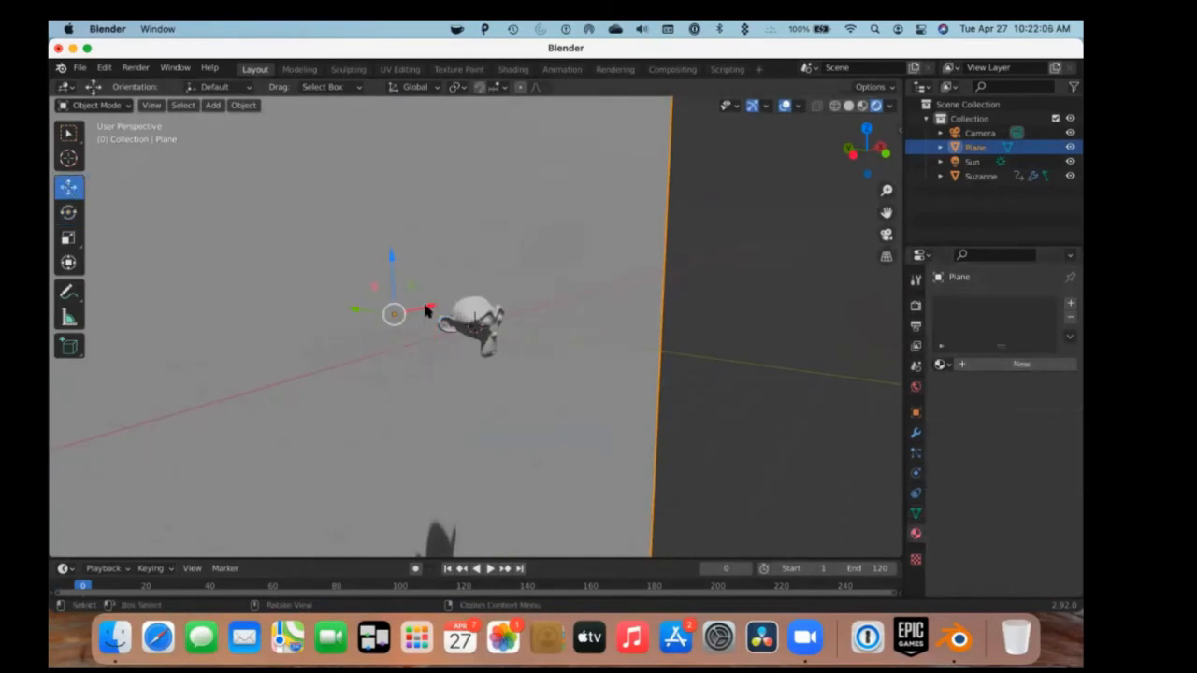
# Switch the viewport to Material Preview shading and view the whole background plane from the front.
pyautogui.press('z')
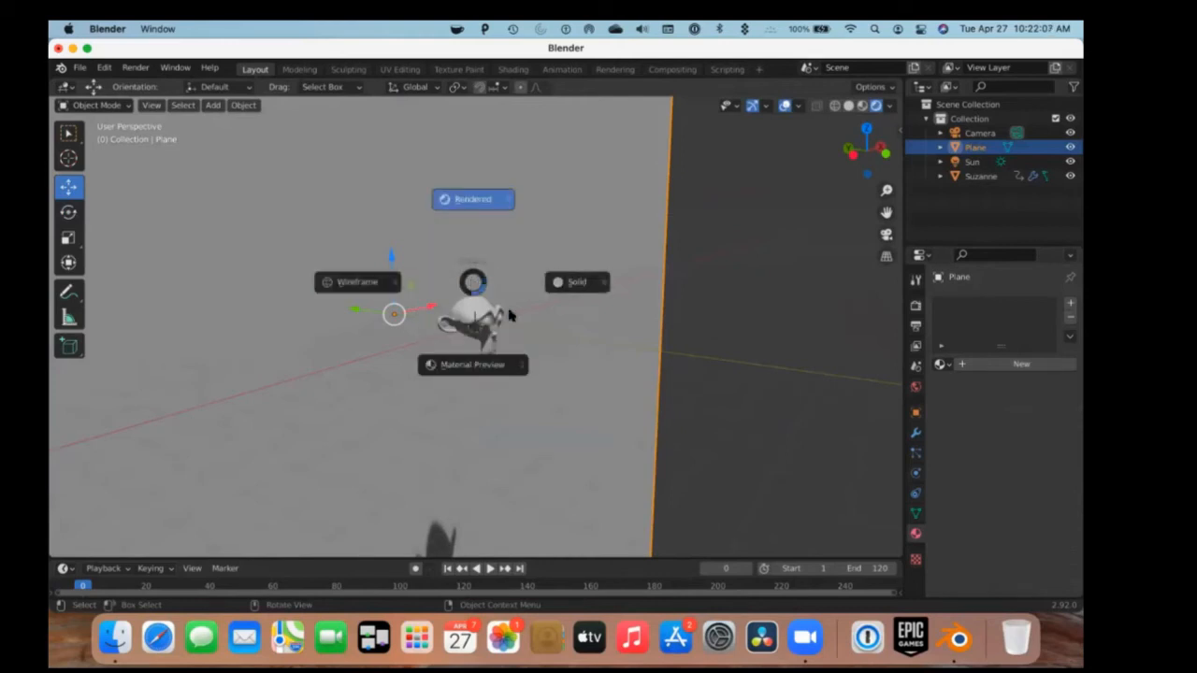
pyautogui.click(469, 370)
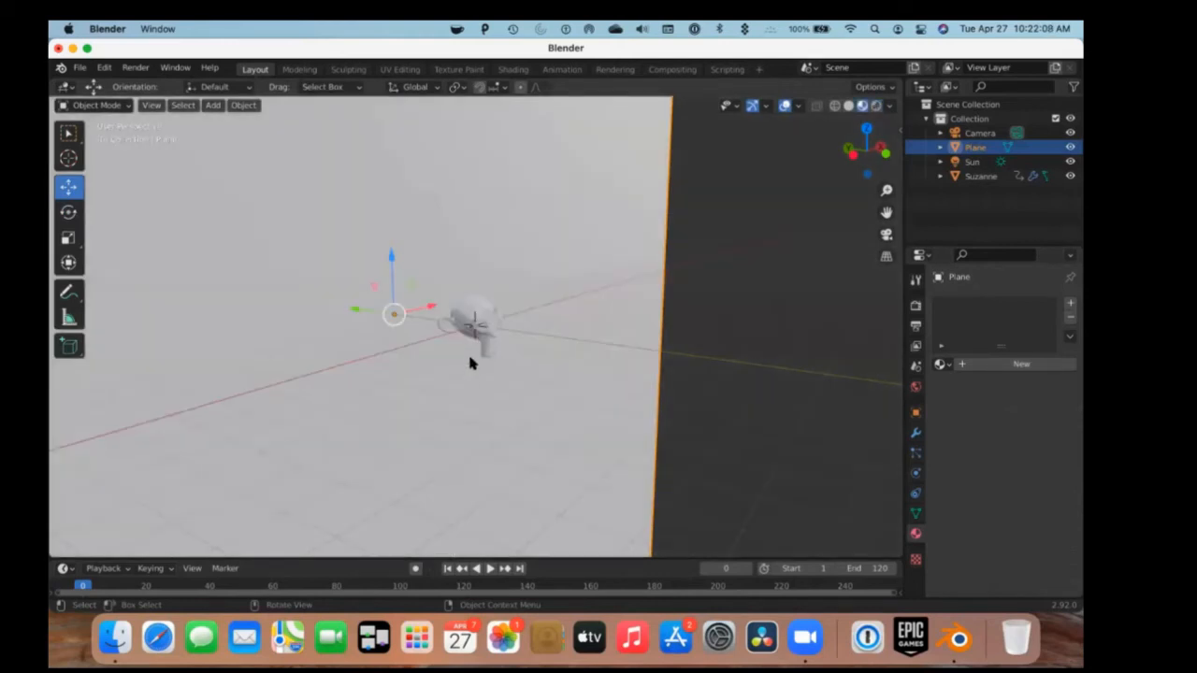
pyautogui.press('z')
pyautogui.click(478, 356)
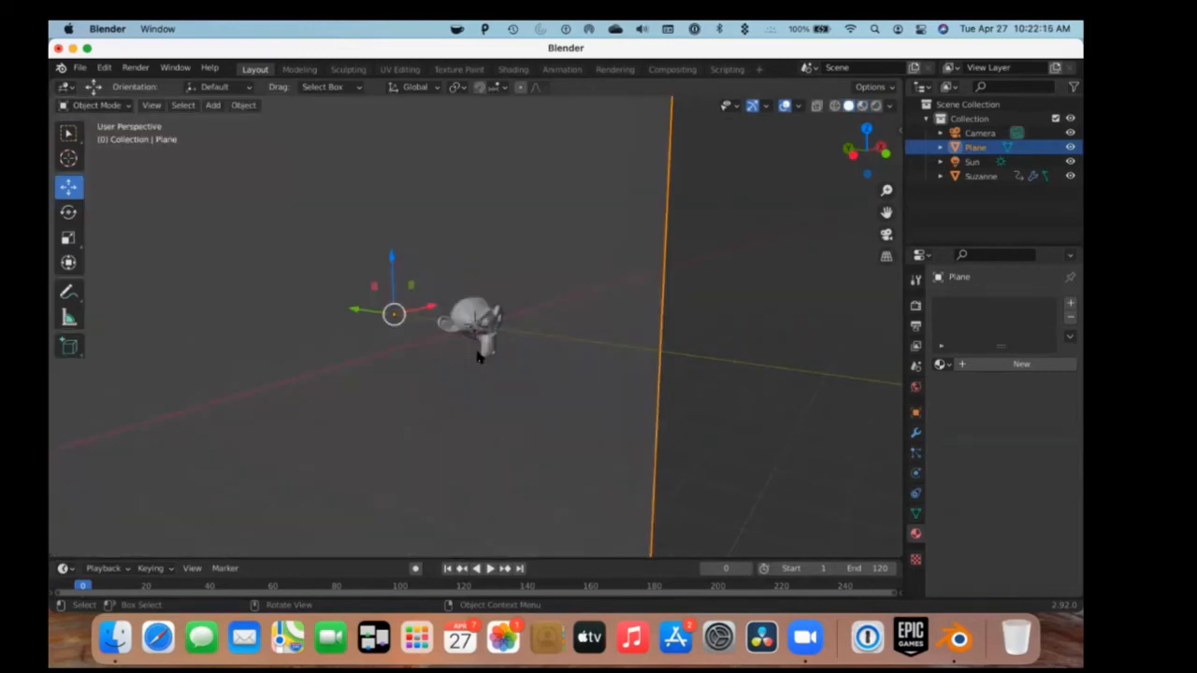
pyautogui.press('z')
pyautogui.press('2')
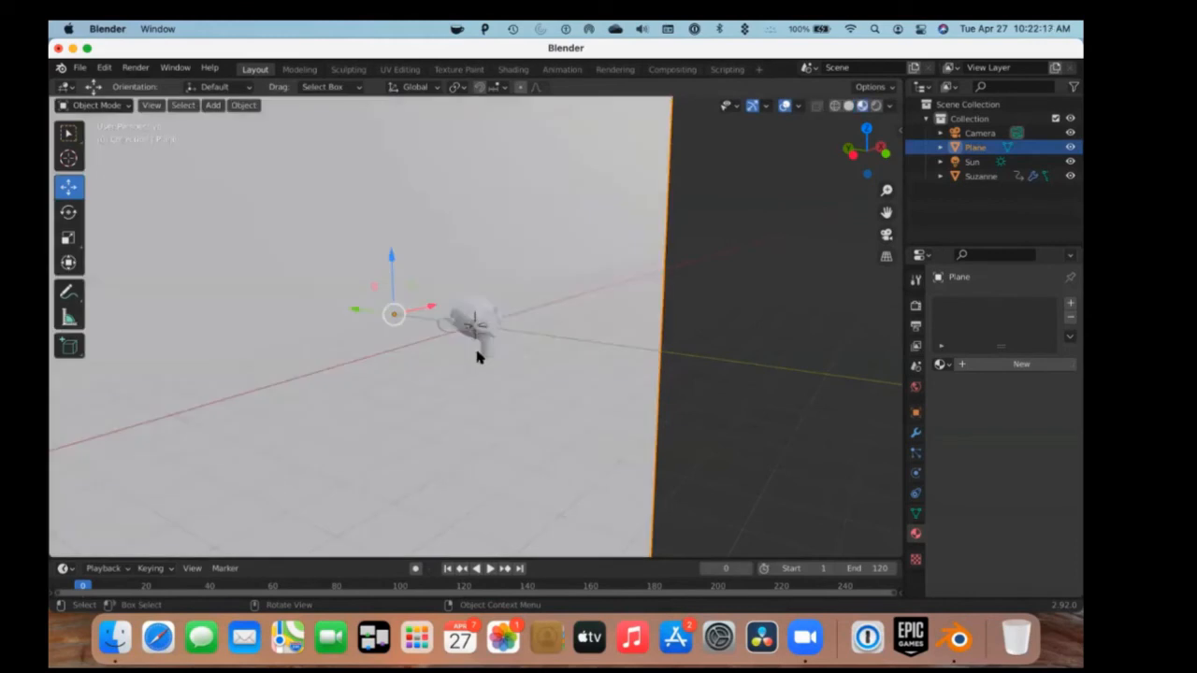
pyautogui.press('KP_1')
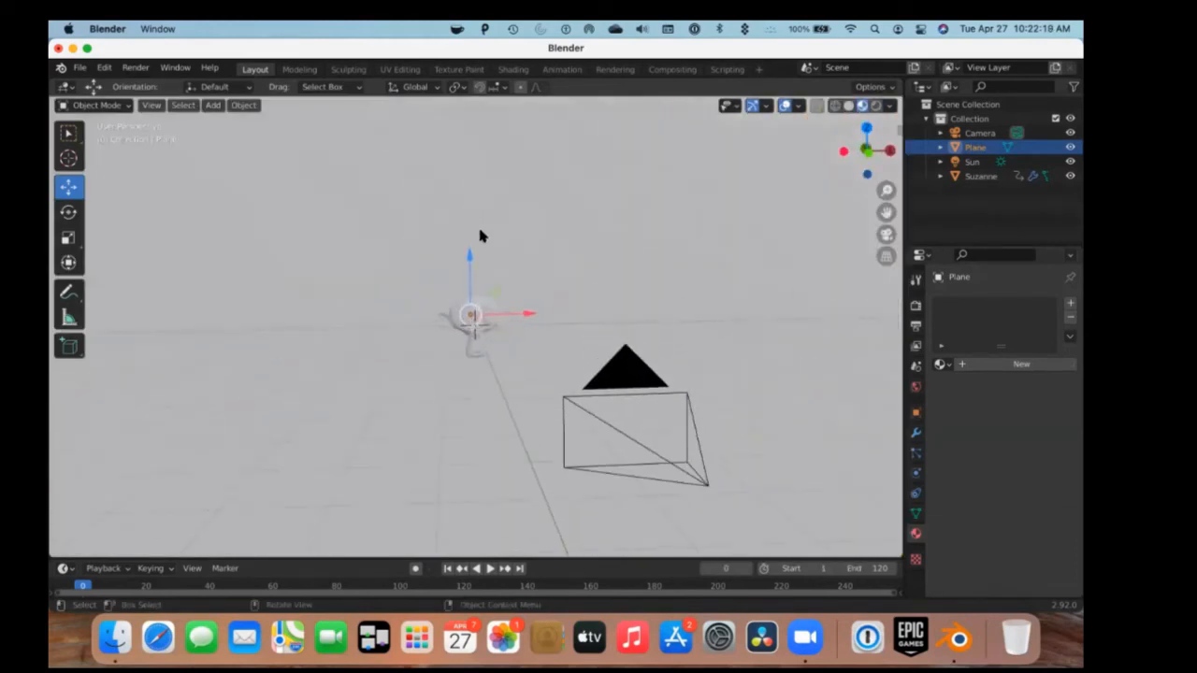
pyautogui.scroll(-5, 365, 259)
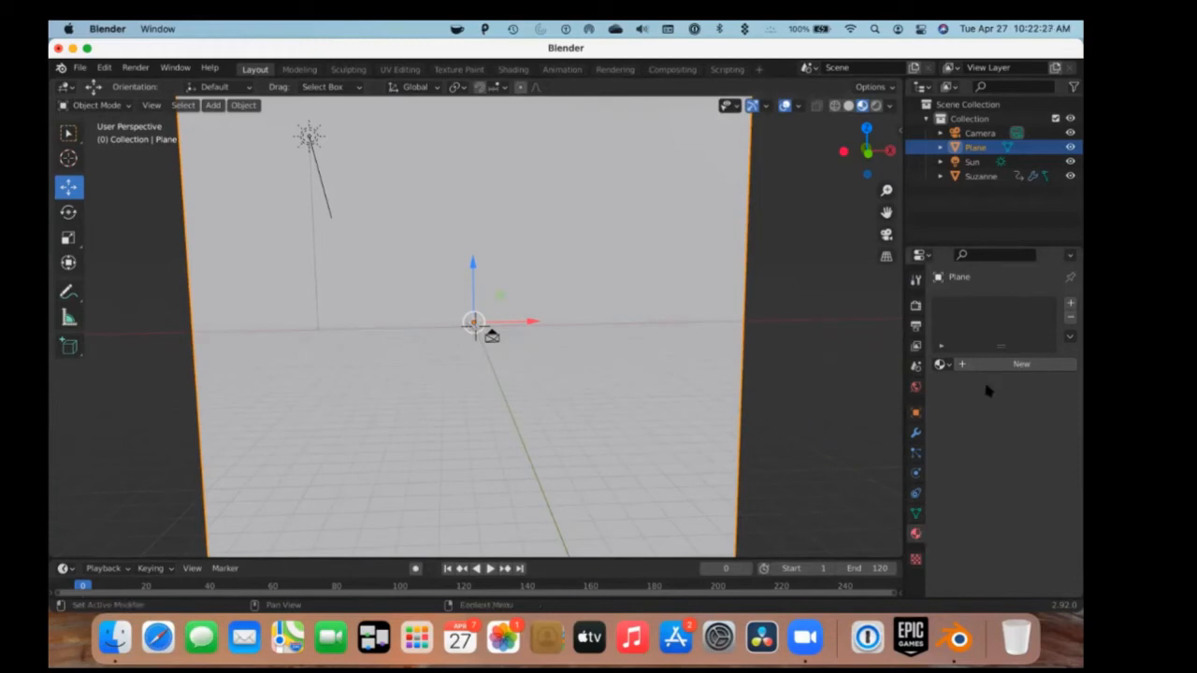
# Add a new material to the background plane and set its base color to bright red.
pyautogui.click(1022, 362)
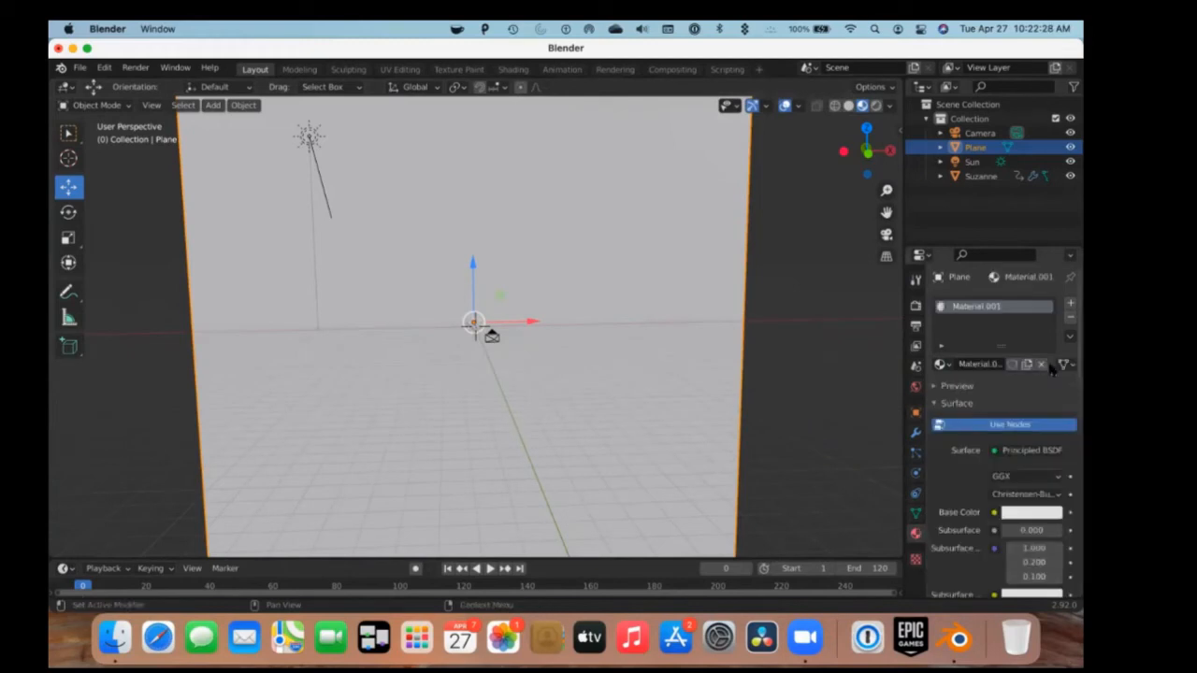
pyautogui.click(1024, 511)
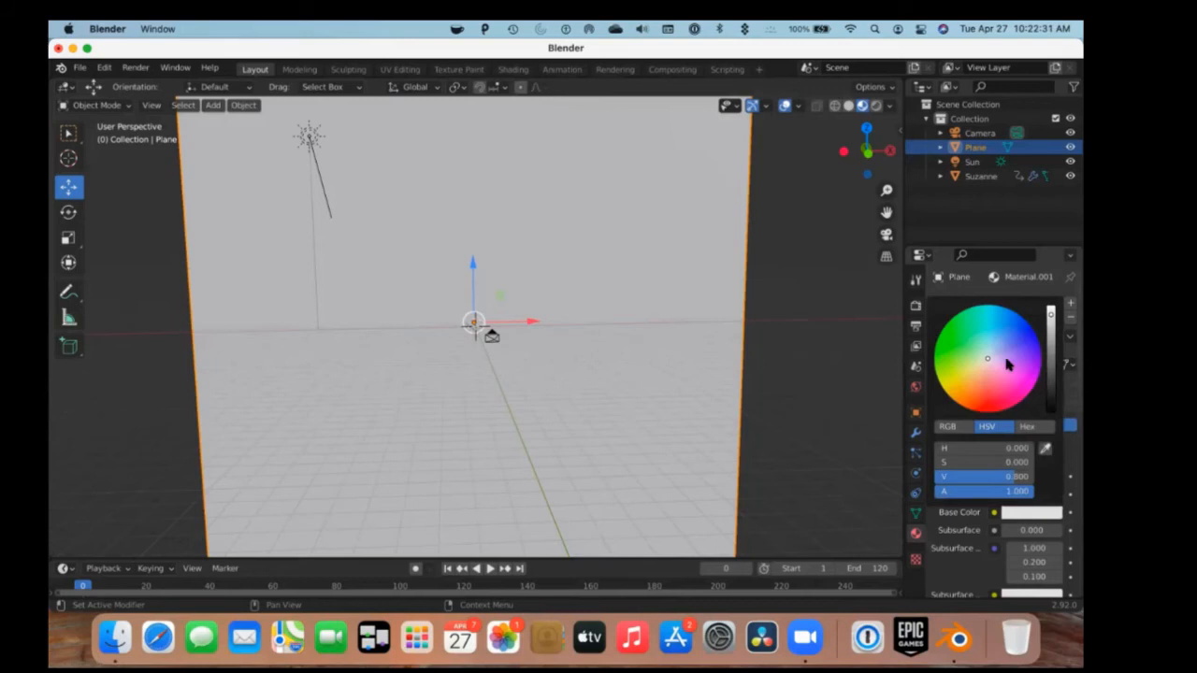
pyautogui.click(986, 393)
pyautogui.moveTo(986, 393)
pyautogui.mouseDown()
pyautogui.moveTo(987, 382)
pyautogui.moveTo(978, 412)
pyautogui.mouseUp()
pyautogui.scroll(-3, 1036, 515)
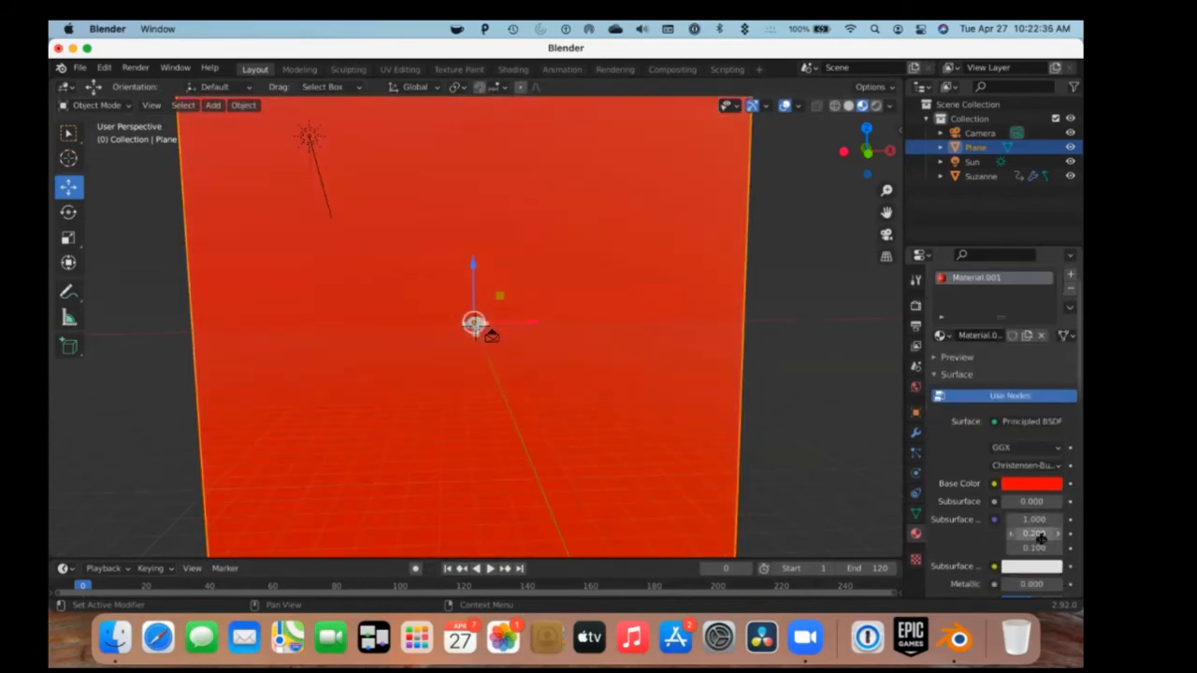
# Set the subsurface color of the plane's material to light orange.
pyautogui.click(1033, 509)
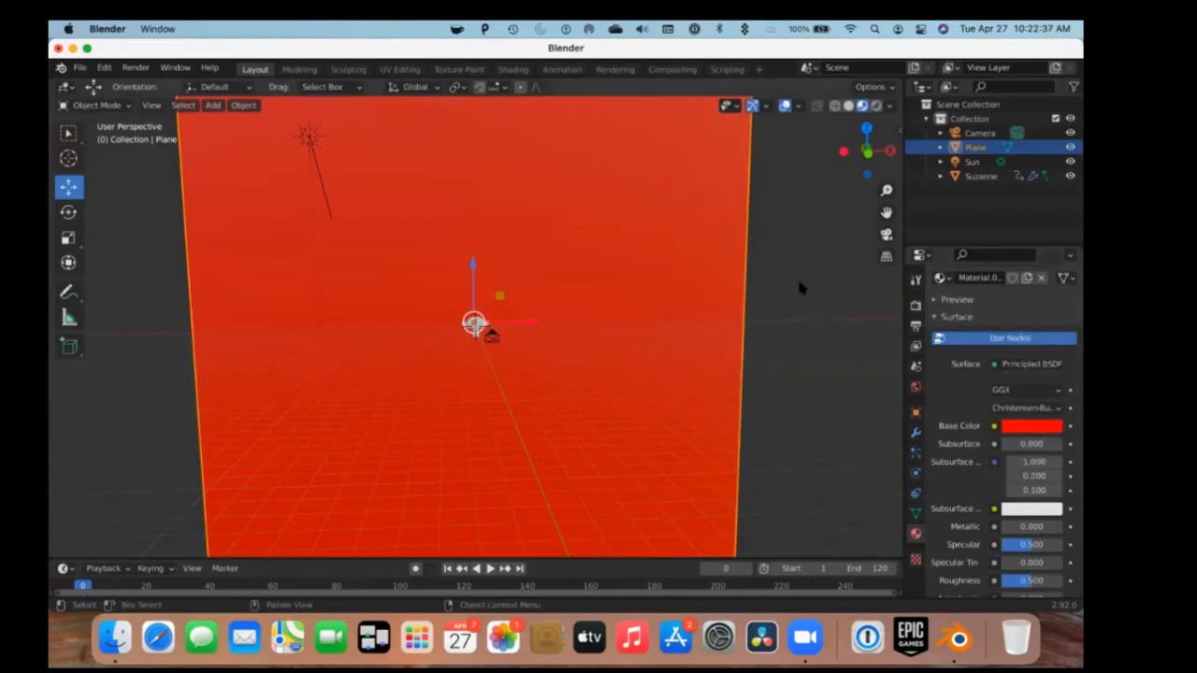
pyautogui.scroll(5, 403, 191)
pyautogui.scroll(-6, 411, 177)
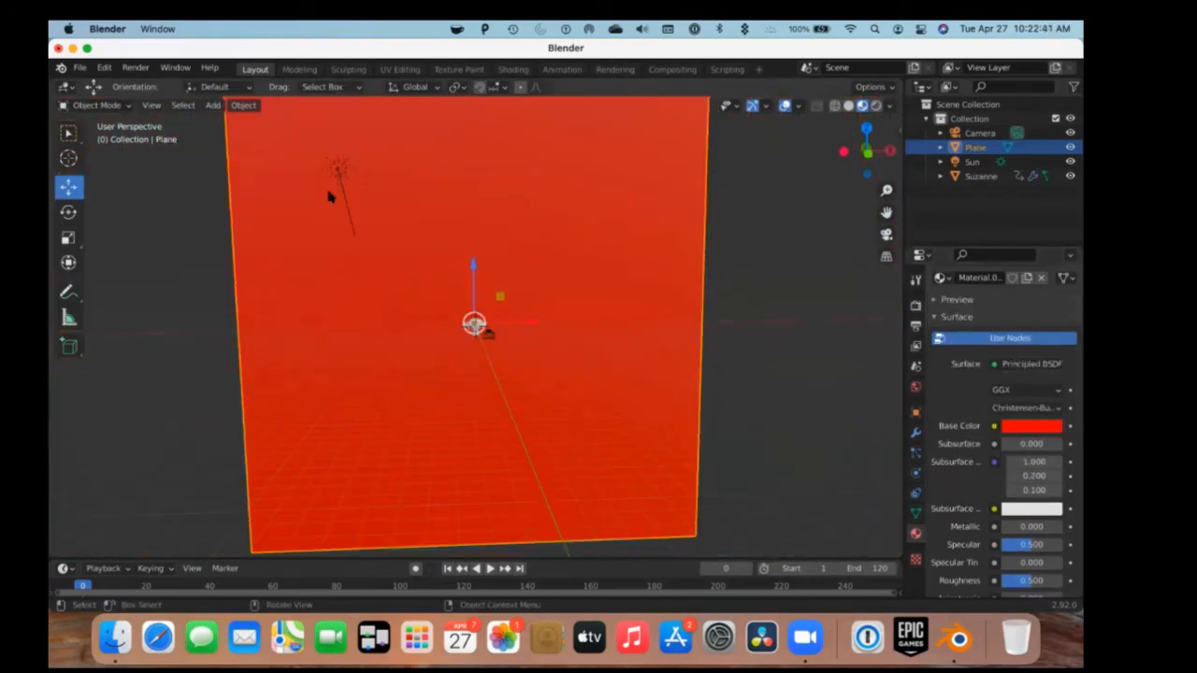
pyautogui.click(1016, 510)
pyautogui.moveTo(978, 361)
pyautogui.mouseDown()
pyautogui.moveTo(964, 377)
pyautogui.moveTo(999, 372)
pyautogui.moveTo(985, 379)
pyautogui.mouseUp()
# Compare the red plane behind the monkey head in Rendered and Material Preview shading.
pyautogui.moveTo(785, 340); pyautogui.dragTo(582, 365, button='middle')
pyautogui.press('z')
pyautogui.click(609, 288)
pyautogui.press('z')
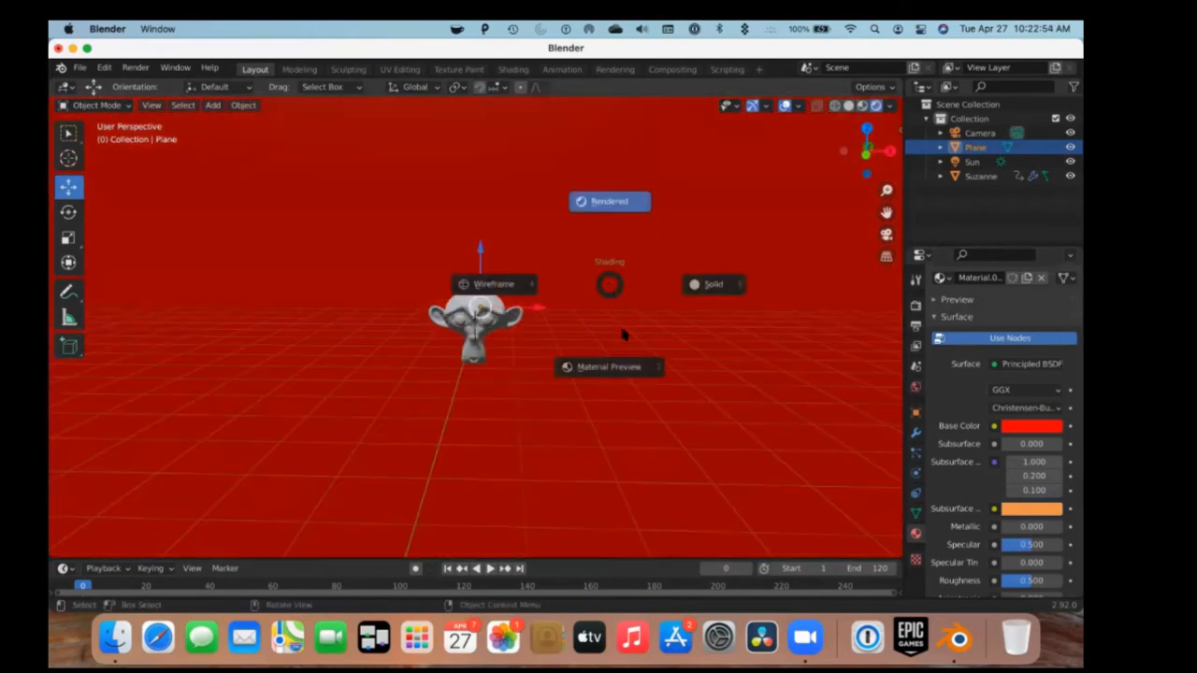
pyautogui.click(626, 360)
pyautogui.press('z')
pyautogui.click(635, 275)
pyautogui.press('z')
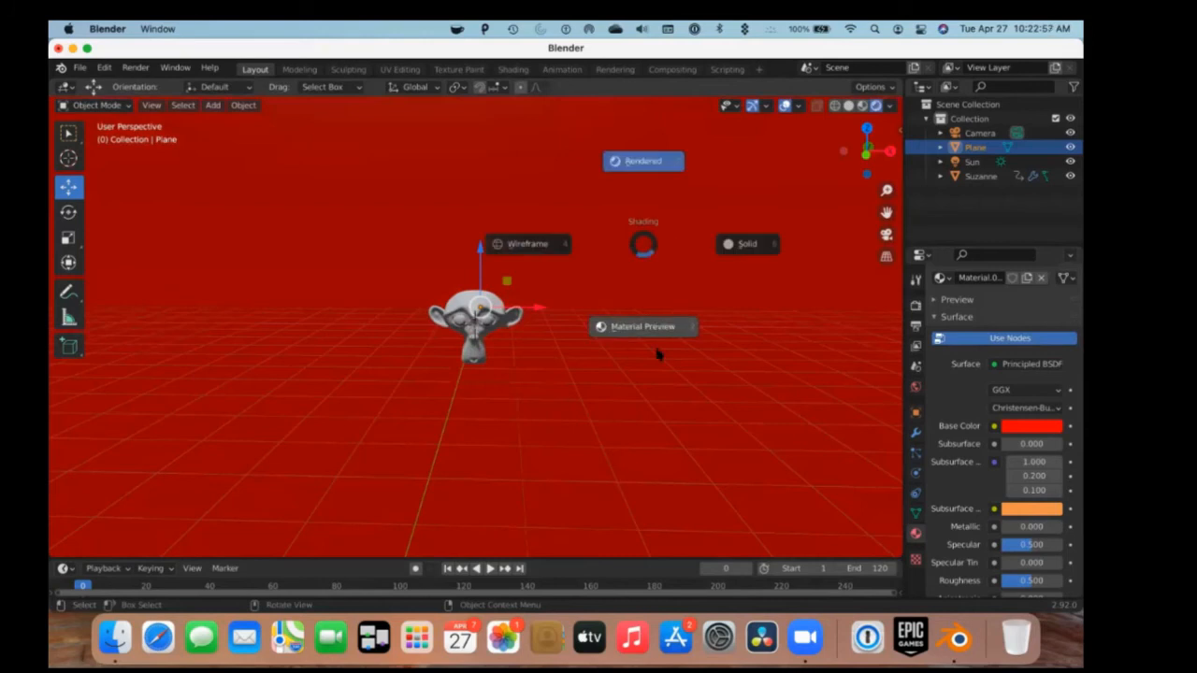
pyautogui.click(658, 348)
pyautogui.press('z')
pyautogui.click(635, 240)
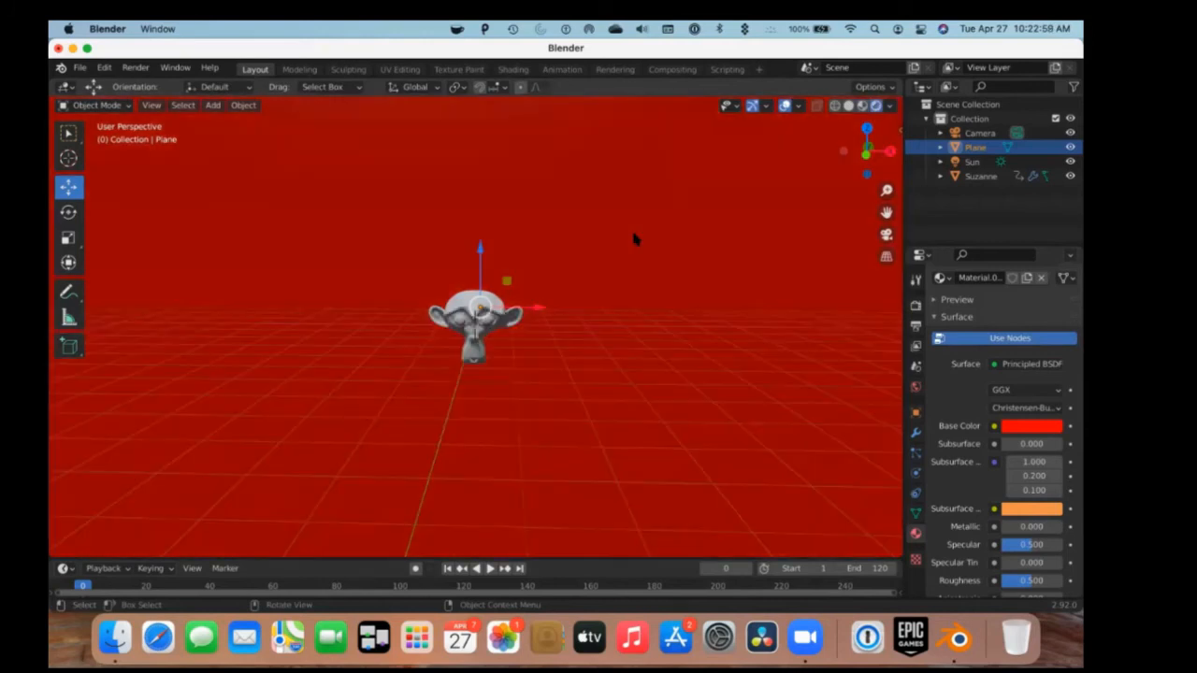
pyautogui.press('z')
pyautogui.click(655, 363)
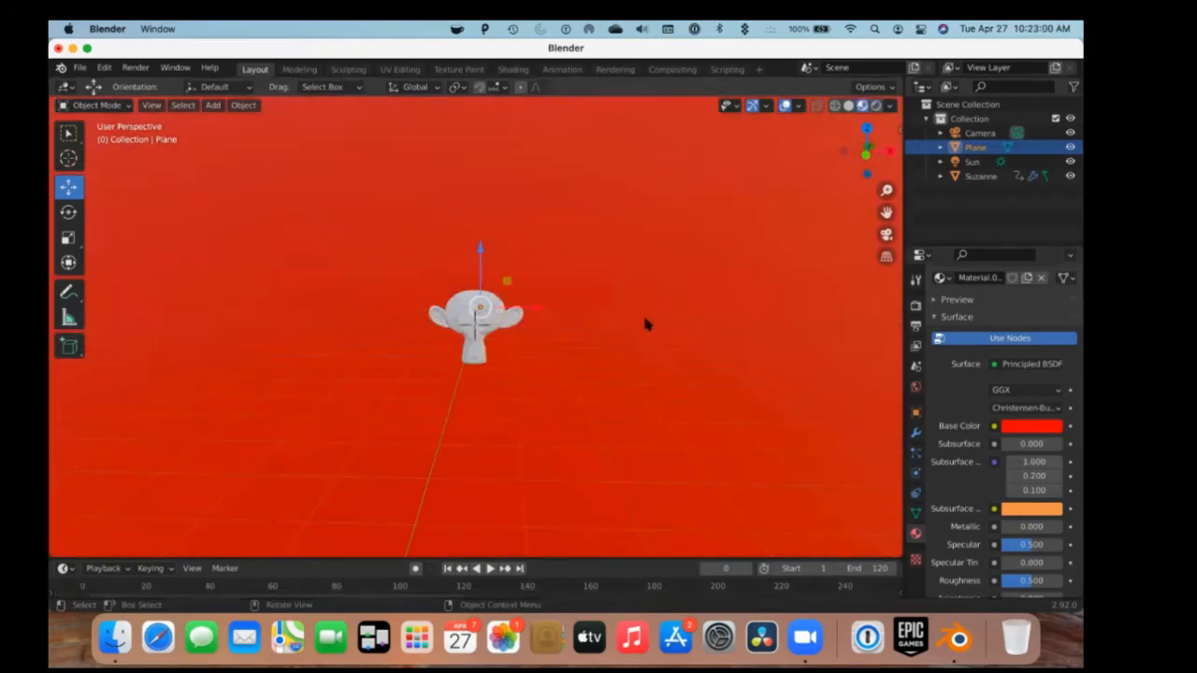
# Add a new material to the monkey head and set its base color to orange.
pyautogui.scroll(3, 644, 323)
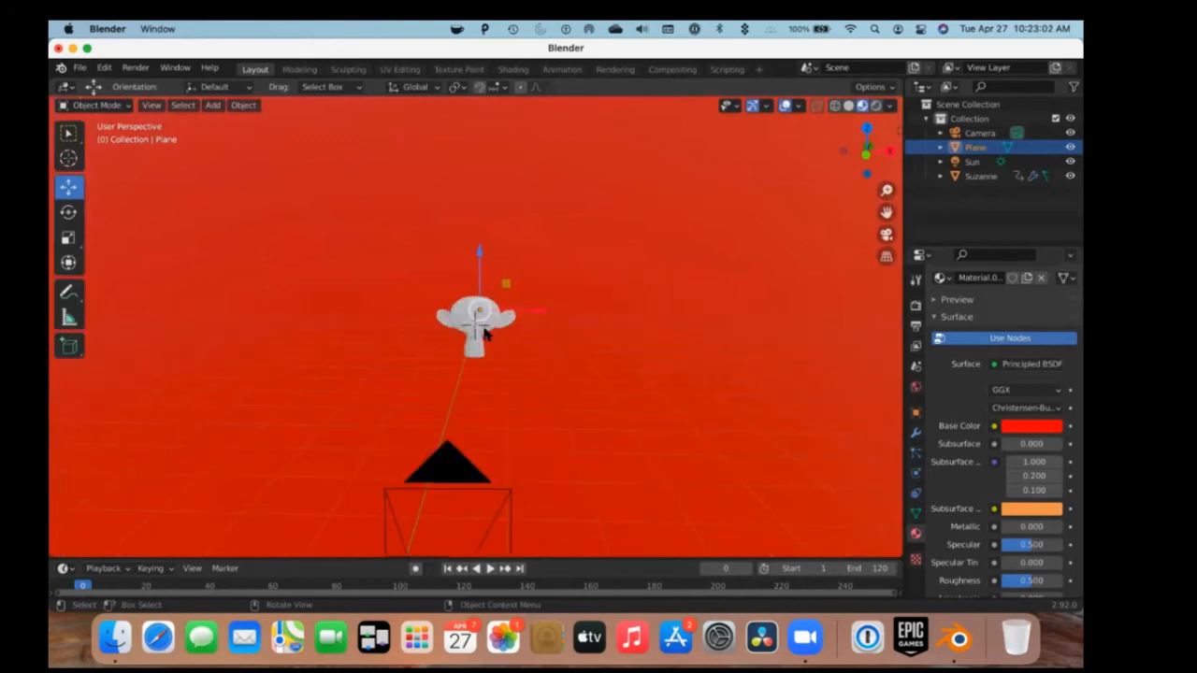
pyautogui.click(486, 333)
pyautogui.click(1024, 364)
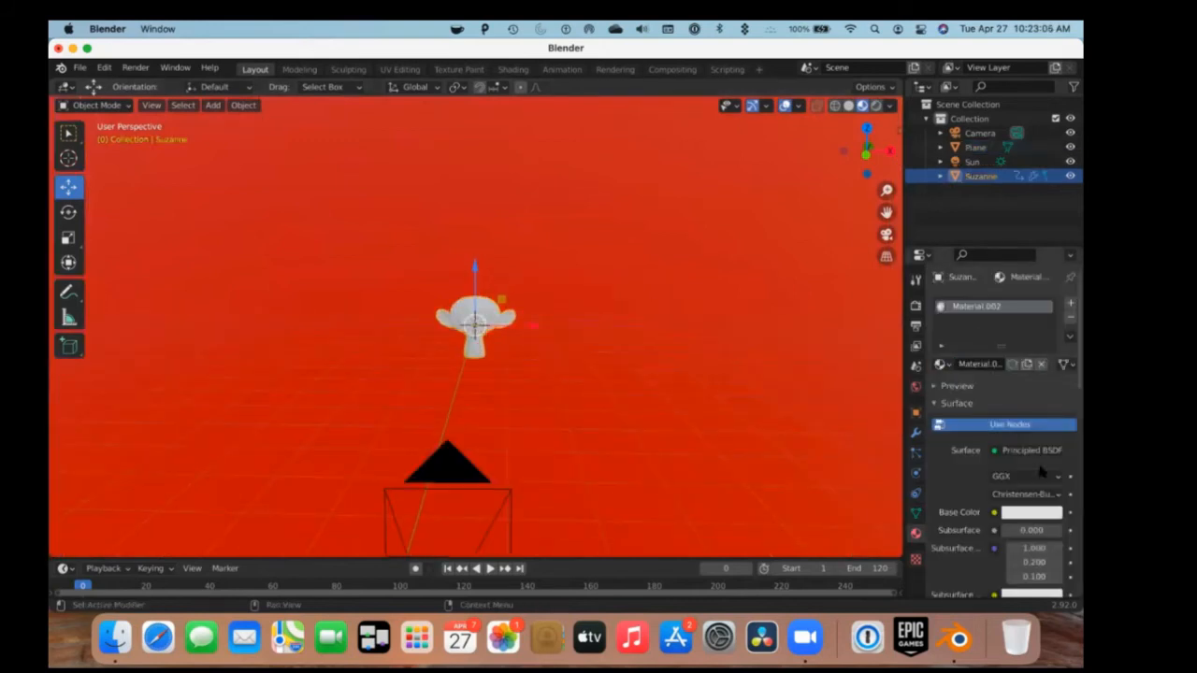
pyautogui.click(1025, 511)
pyautogui.moveTo(981, 367); pyautogui.dragTo(953, 394)
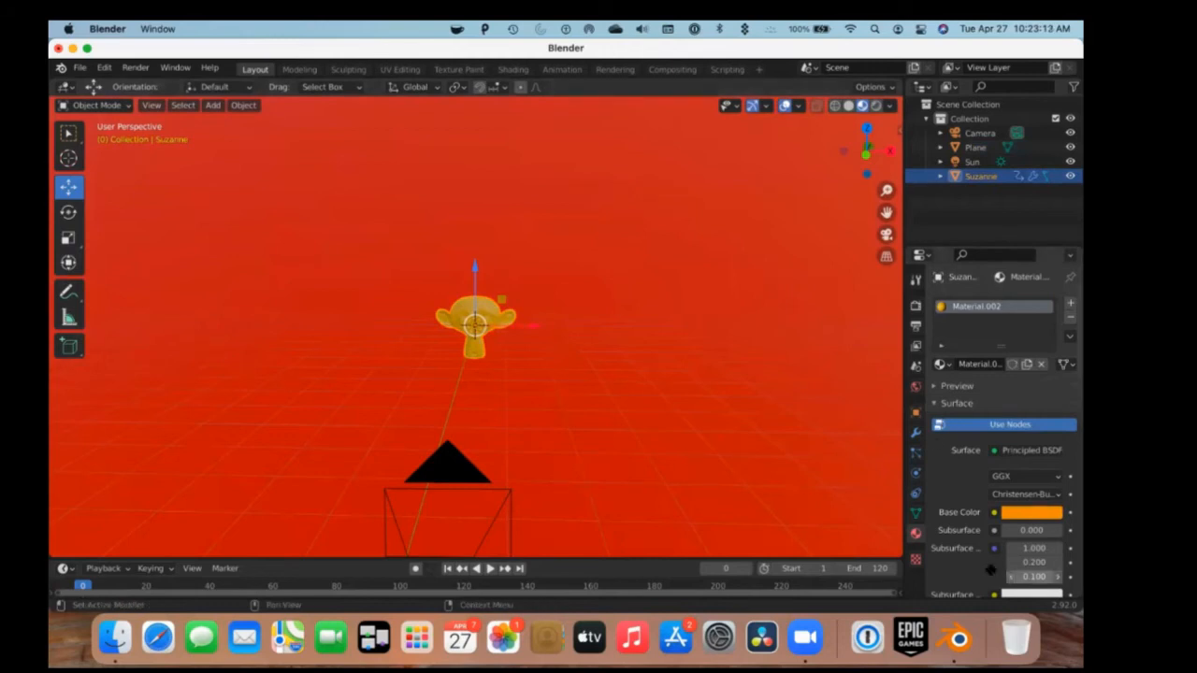
# Set the subsurface color of the monkey head's material to red.
pyautogui.click(1036, 595)
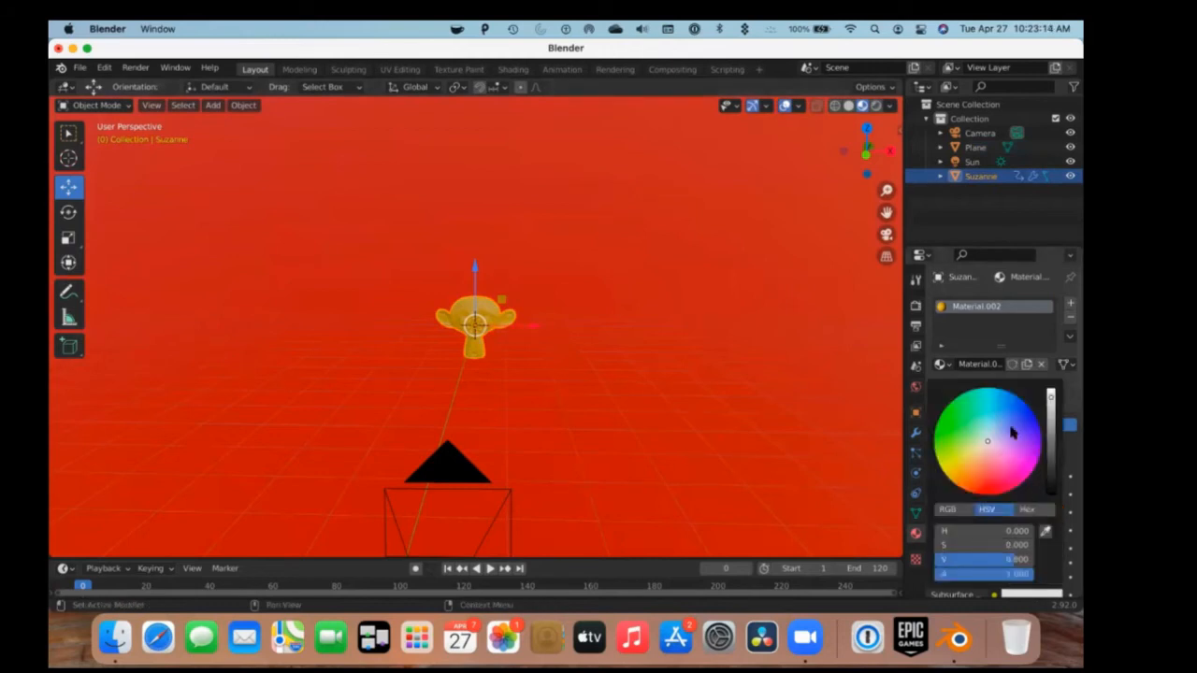
pyautogui.click(979, 473)
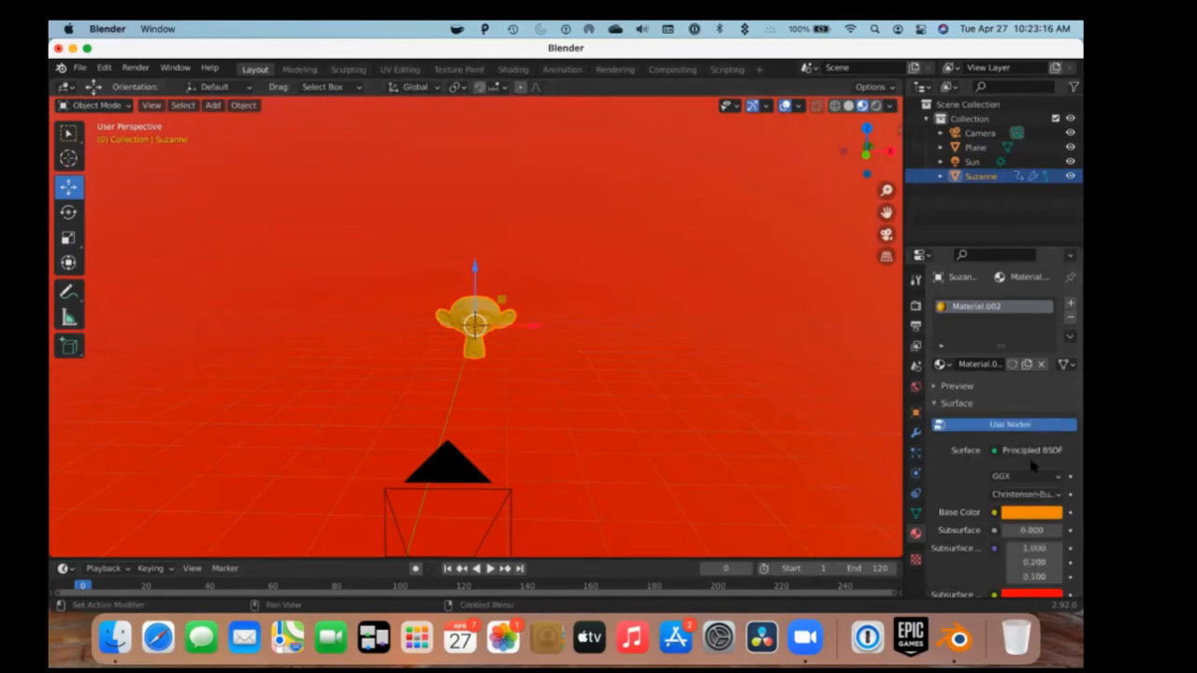
pyautogui.scroll(4, 587, 336)
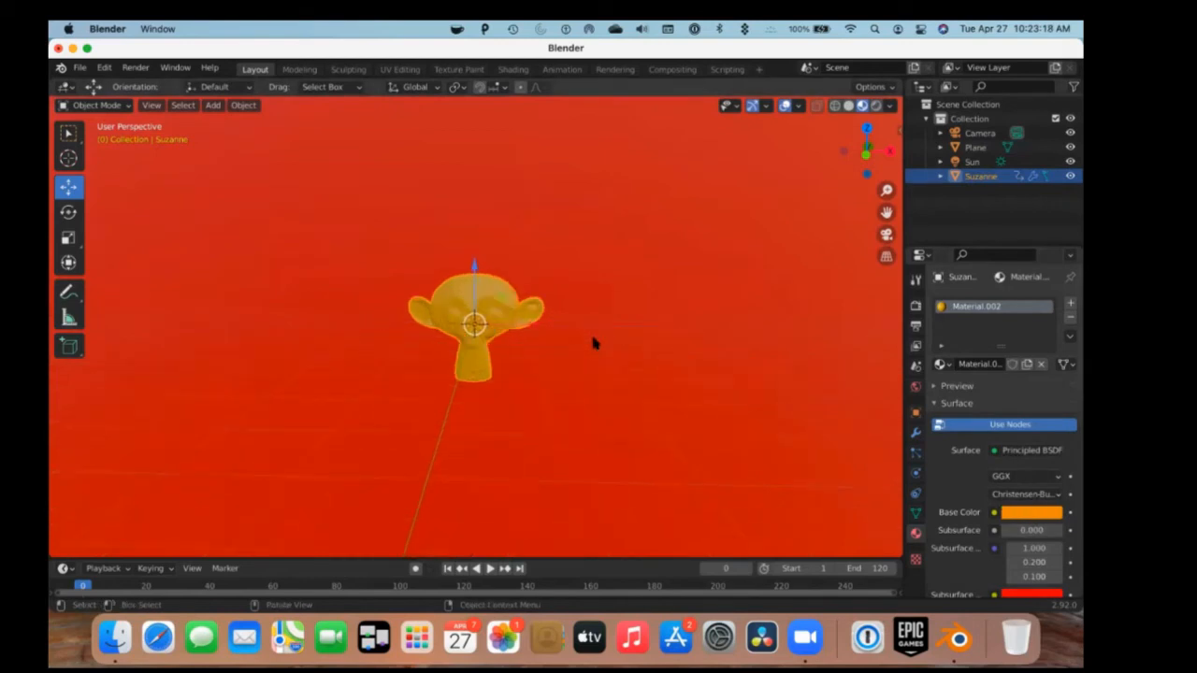
pyautogui.scroll(-4, 622, 315)
pyautogui.scroll(-6, 607, 314)
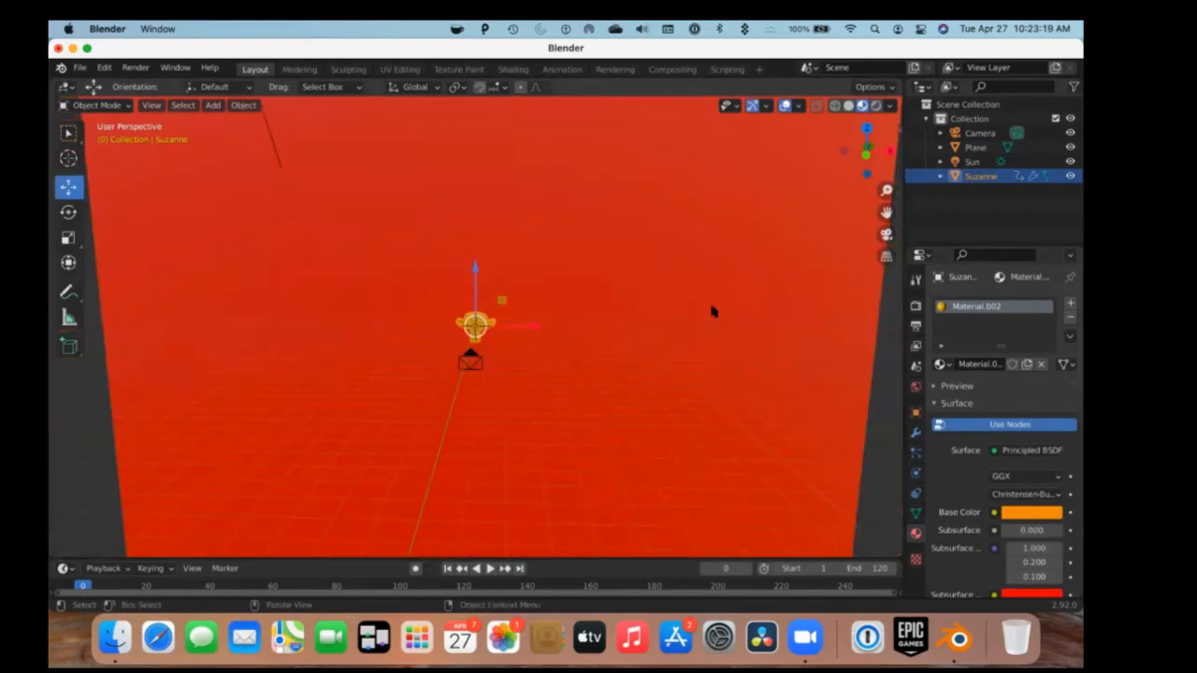
# Play the animation from frame 0 through the camera in Rendered shading to check the new materials.
pyautogui.moveTo(608, 314); pyautogui.dragTo(502, 218, button='middle')
pyautogui.press('KP_0')
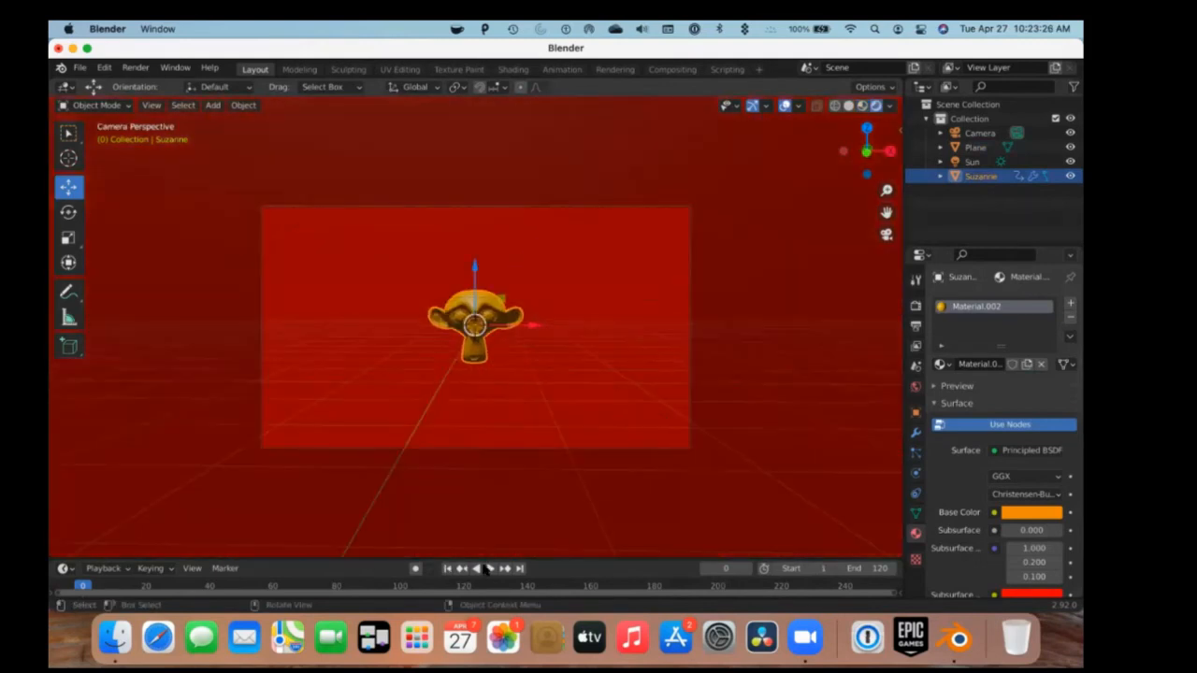
pyautogui.click(485, 567)
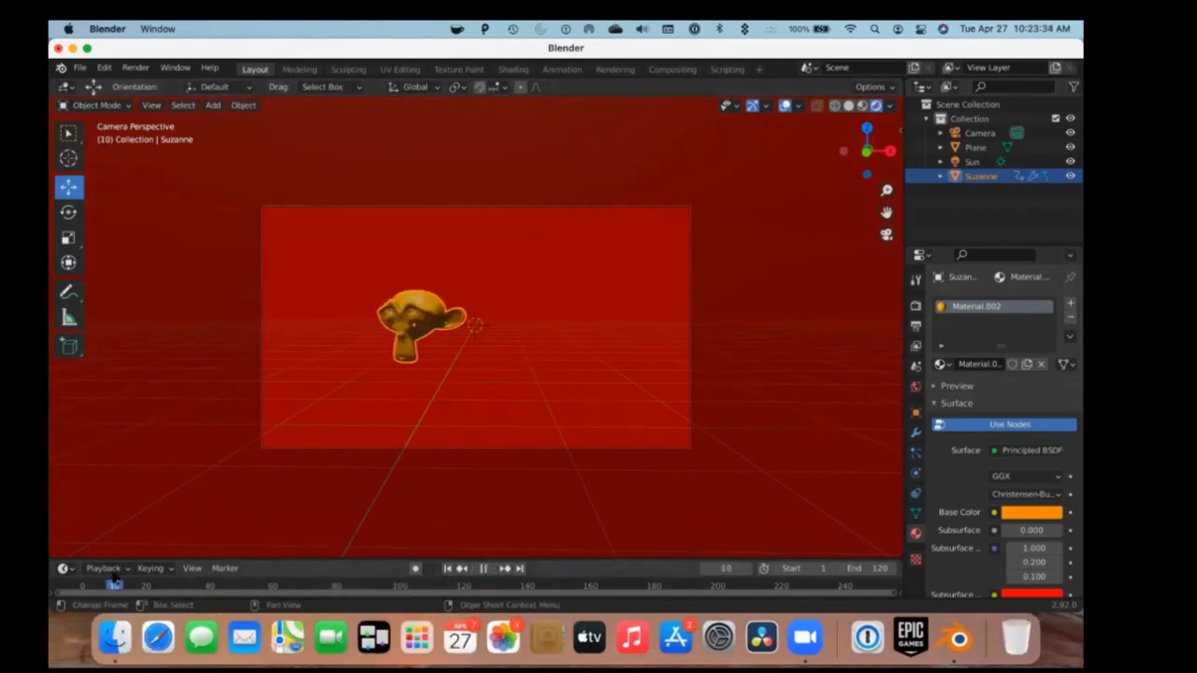
pyautogui.press('Escape')
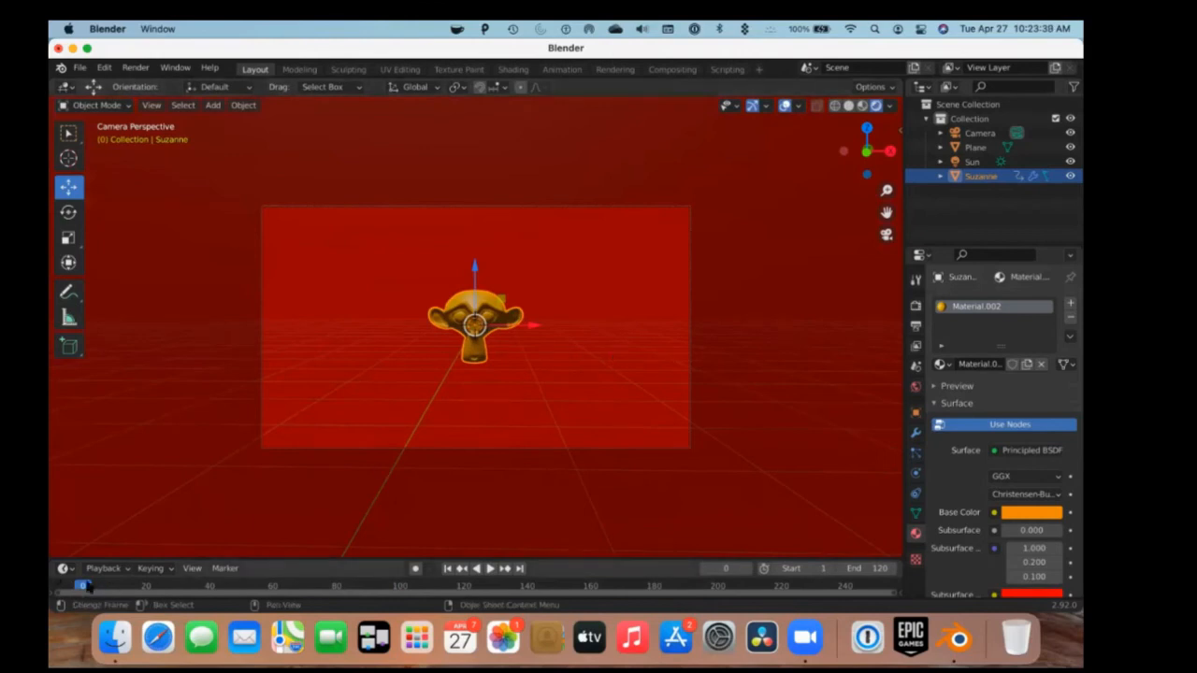
pyautogui.press('space')
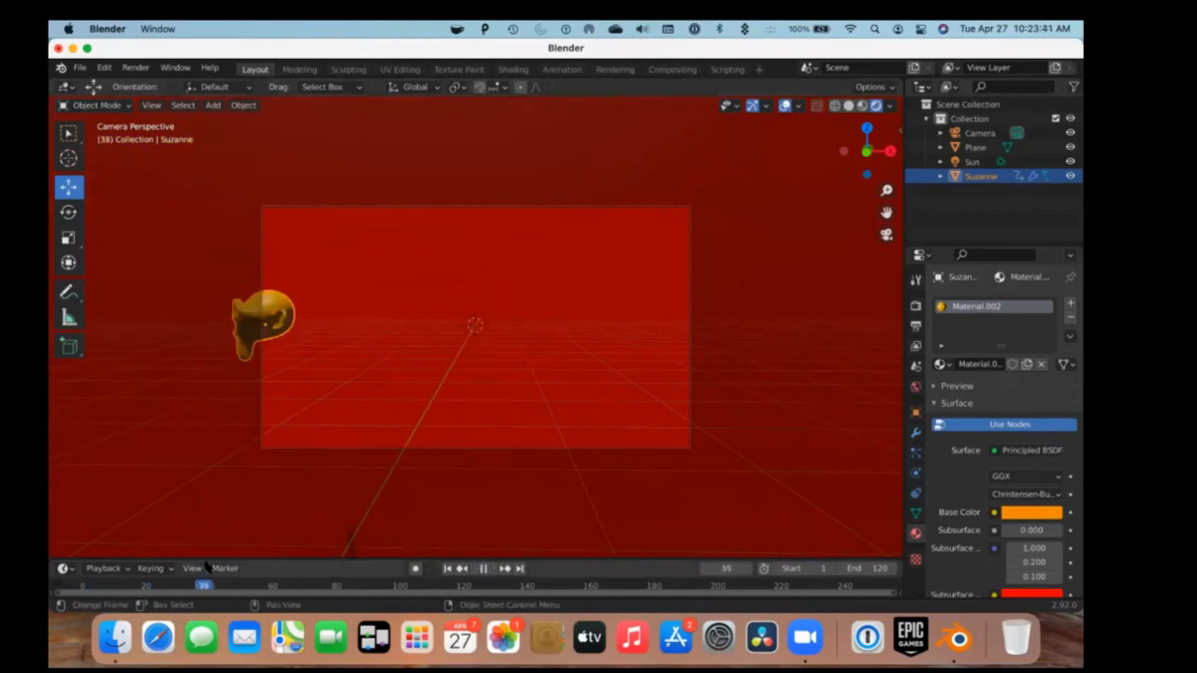
pyautogui.press('Escape')
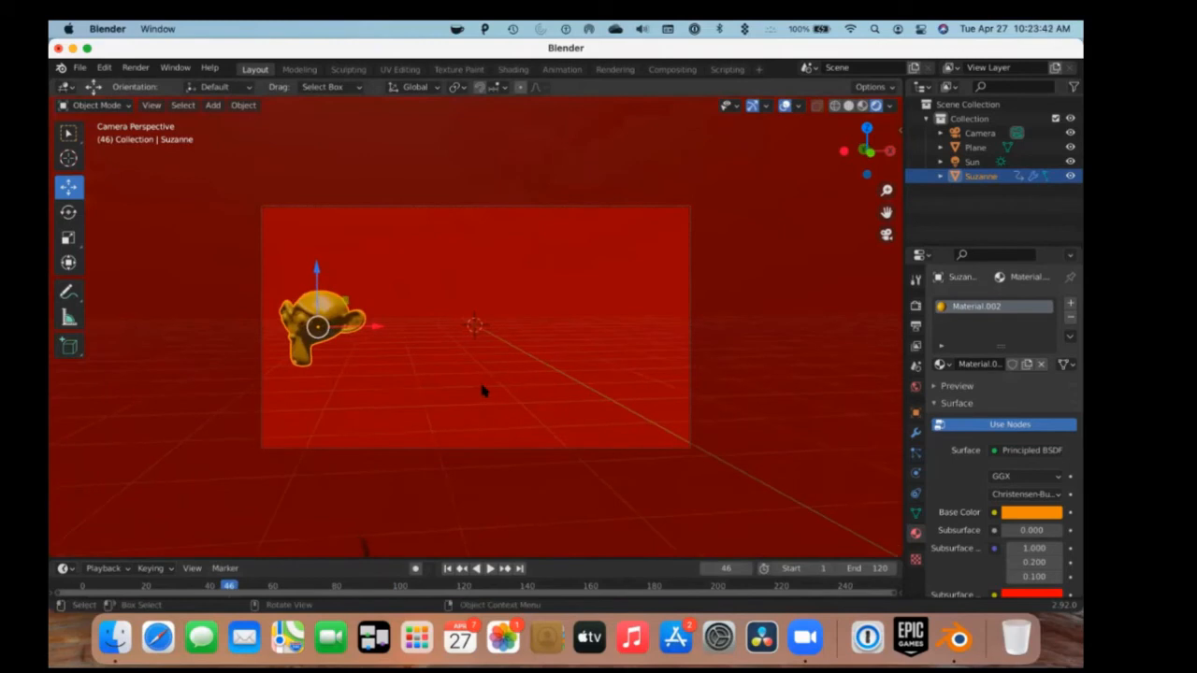
# Reframe the camera slightly farther back and more to the side of the monkey head, replaying part of the animation to check.
pyautogui.moveTo(248, 585); pyautogui.dragTo(213, 585)
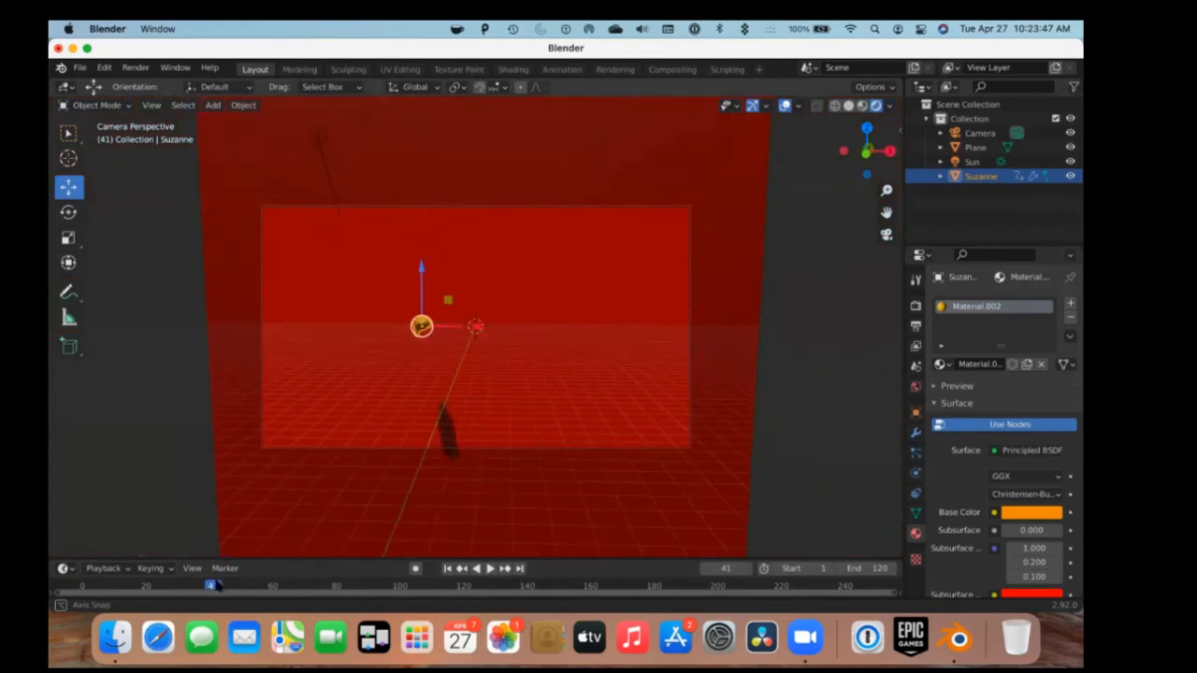
pyautogui.click(184, 585)
pyautogui.press('space')
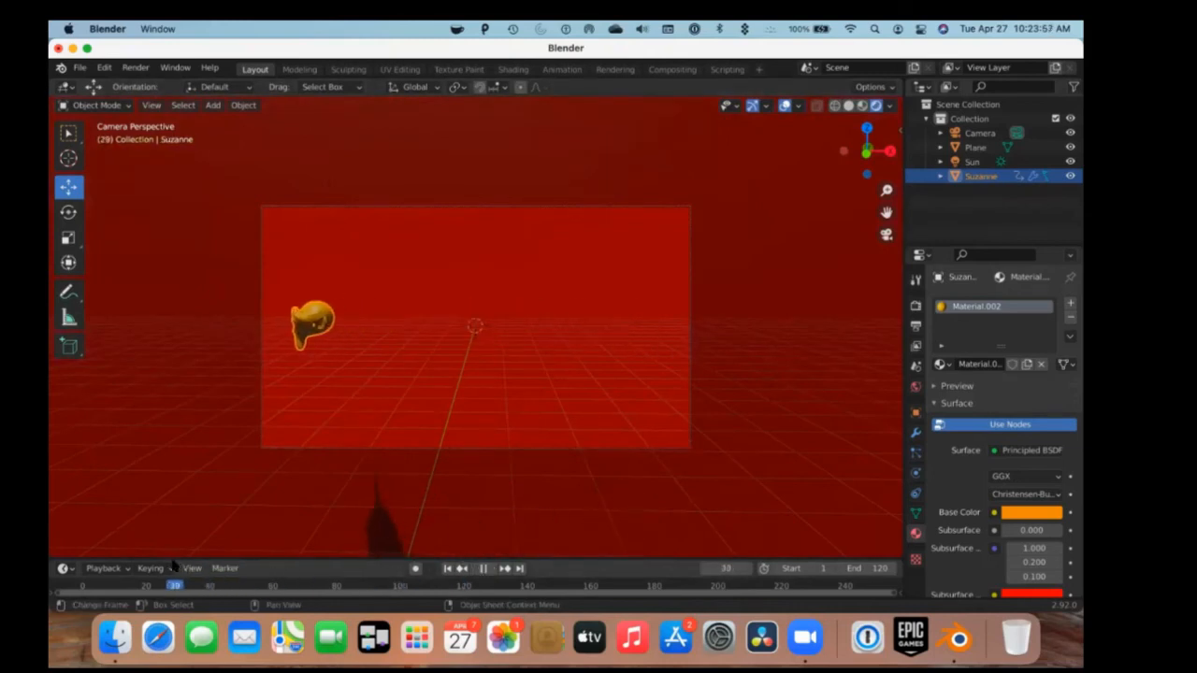
pyautogui.press('space')
pyautogui.moveTo(265, 477); pyautogui.dragTo(314, 470, button='middle')
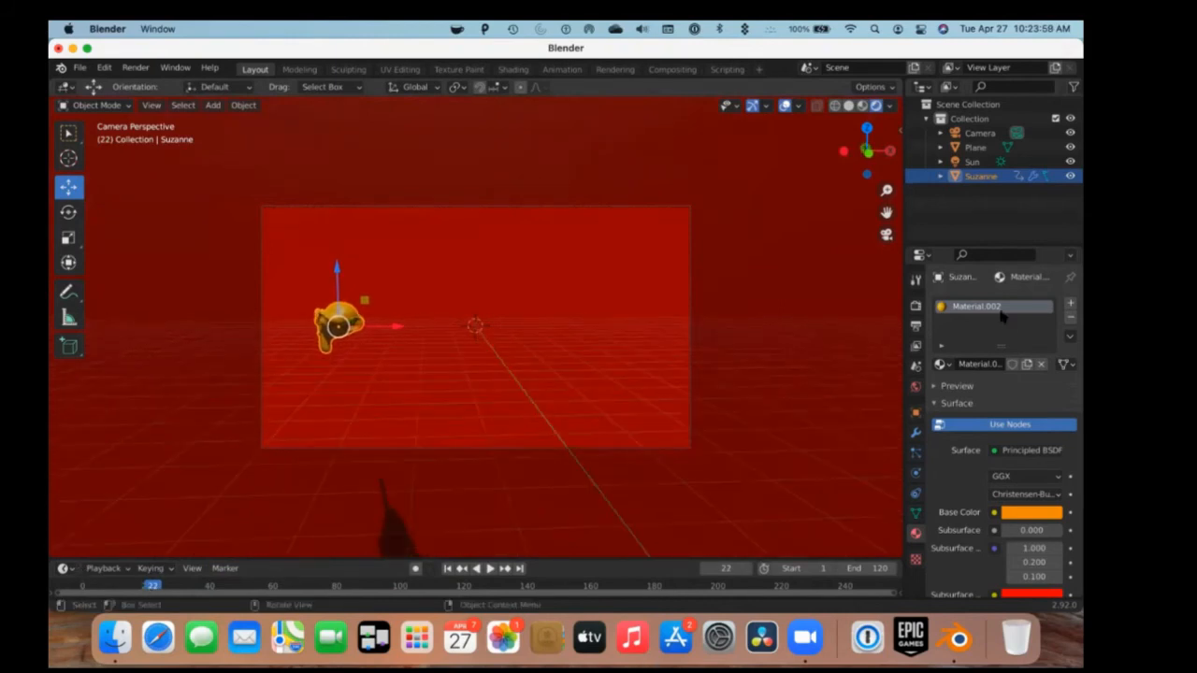
# Return the timeline to frame 0 and review the scene's output settings, keeping PNG as the file format.
pyautogui.press('Down')
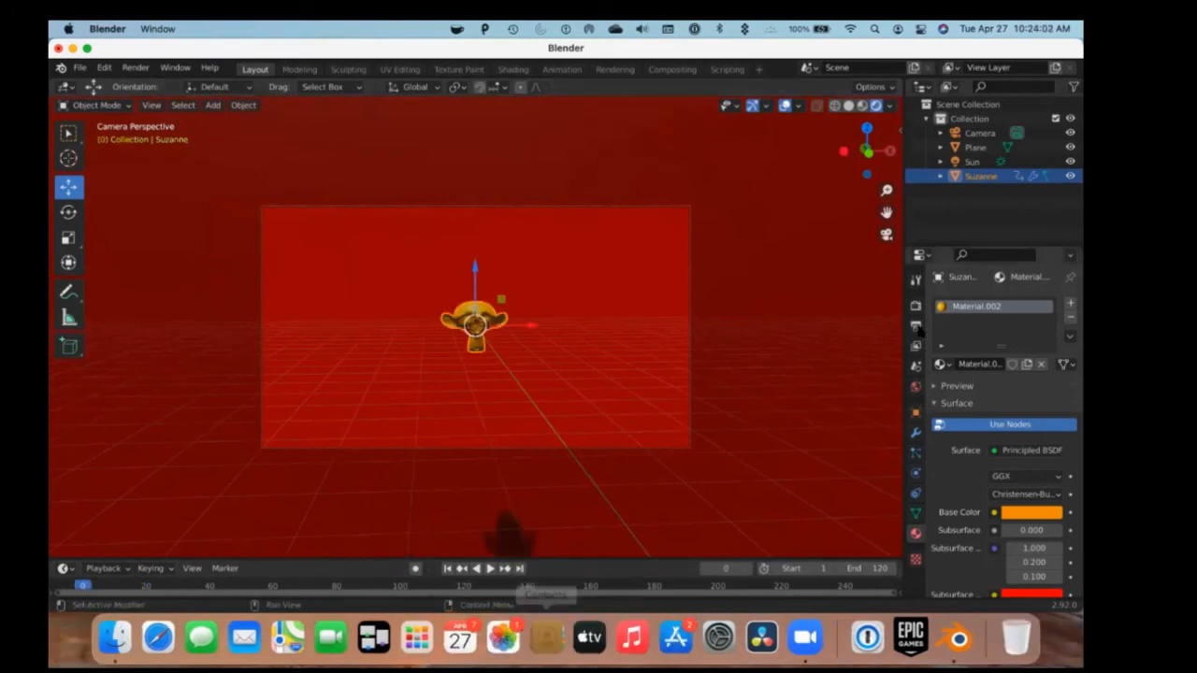
pyautogui.click(915, 322)
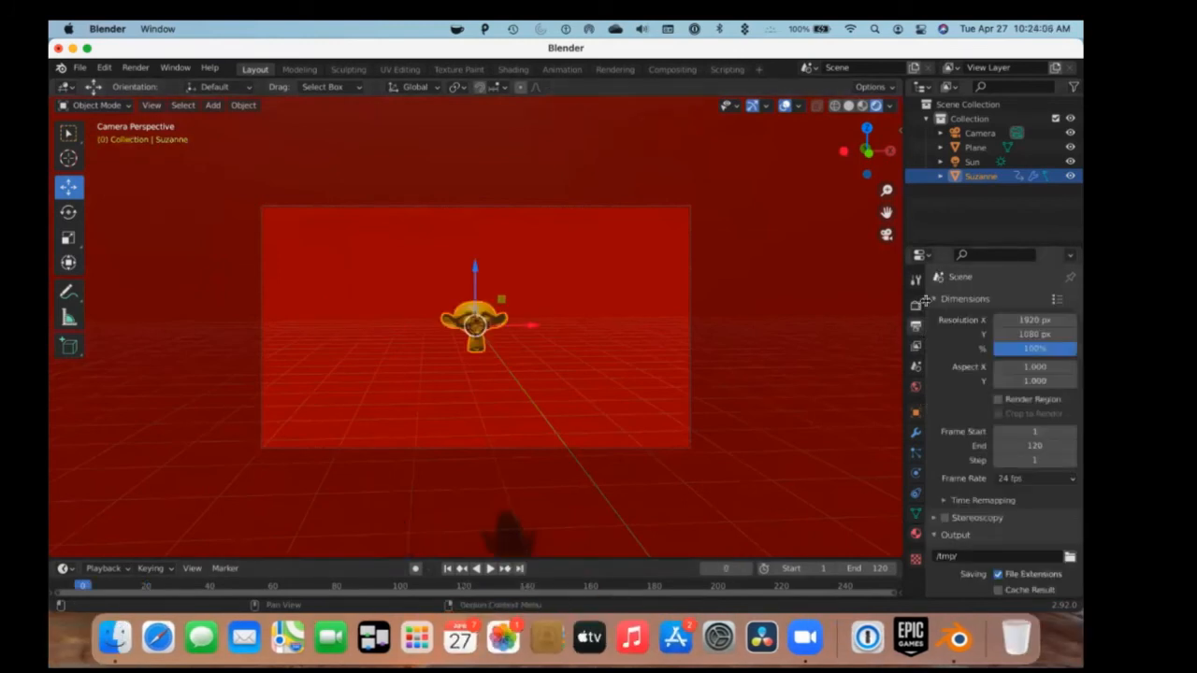
pyautogui.click(915, 305)
pyautogui.click(916, 325)
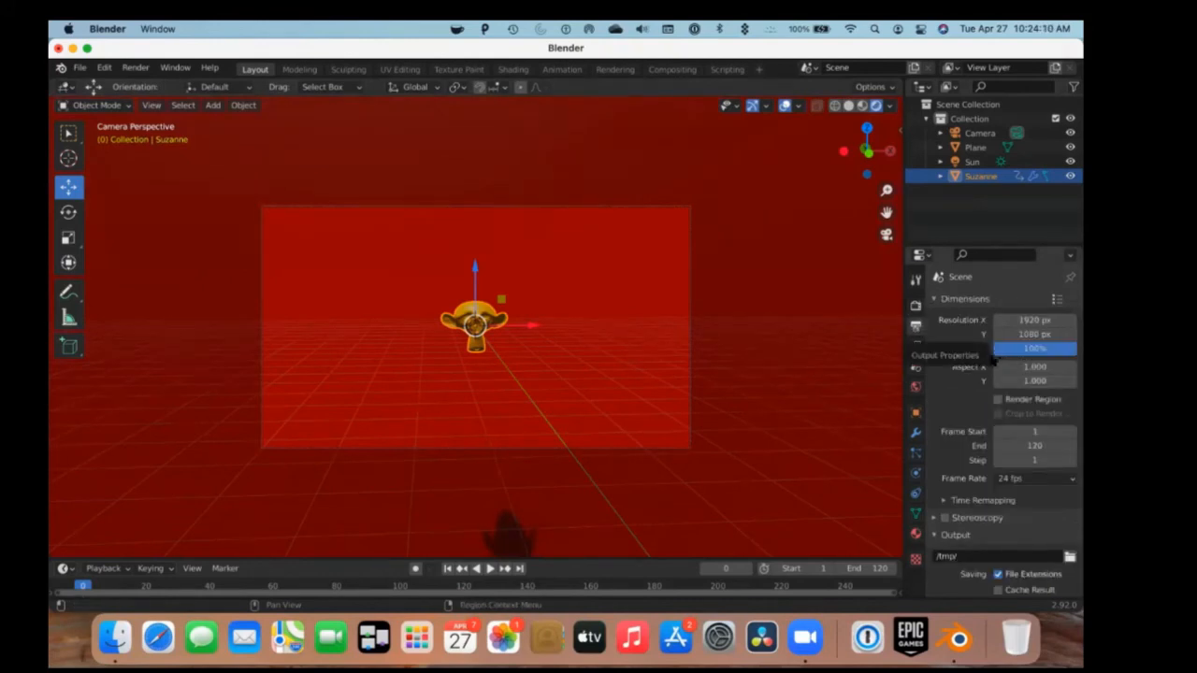
pyautogui.scroll(-1, 1019, 318)
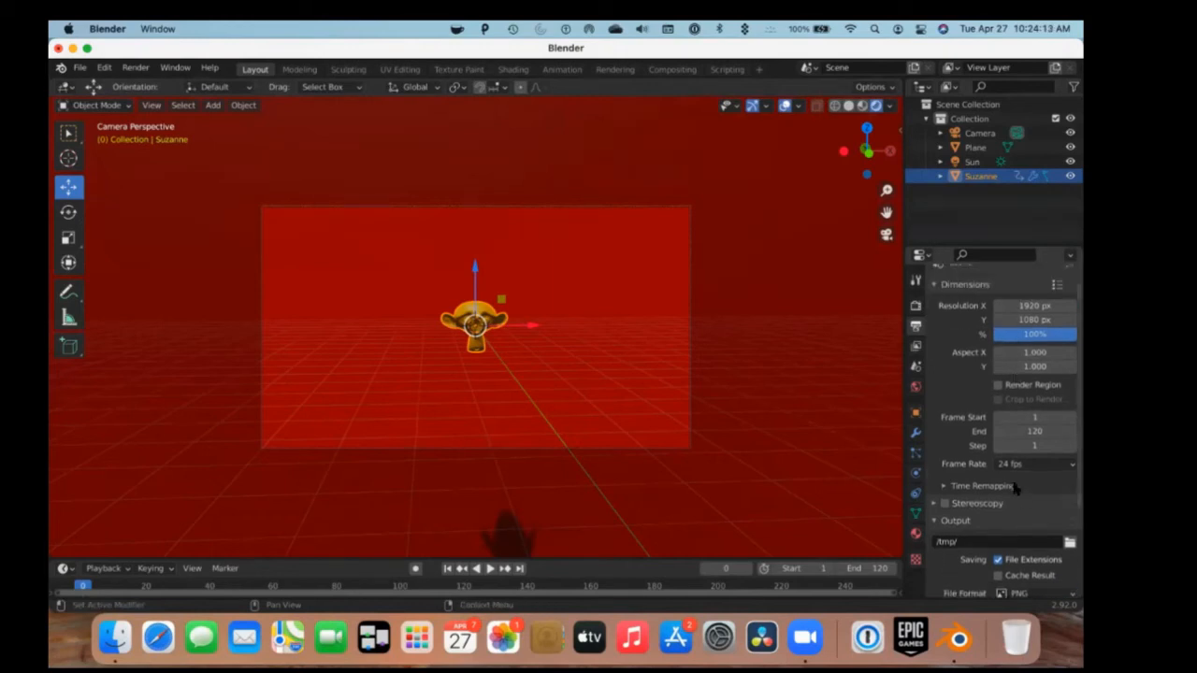
pyautogui.scroll(-5, 1017, 499)
pyautogui.click(1022, 506)
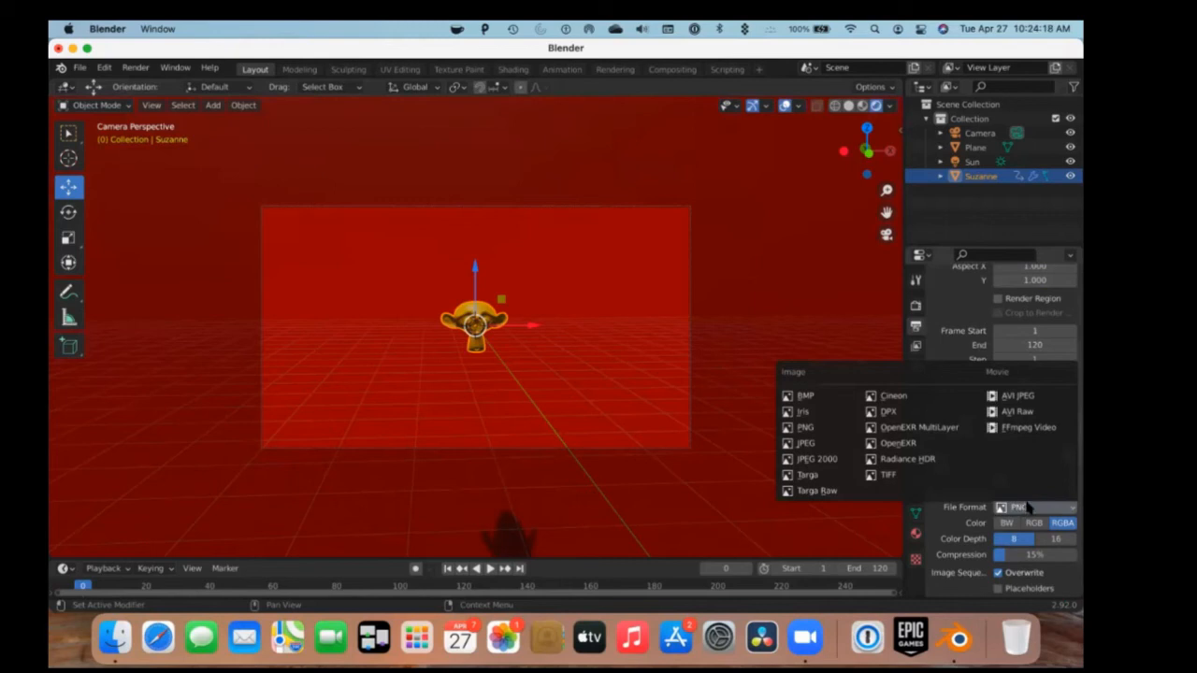
pyautogui.click(1026, 505)
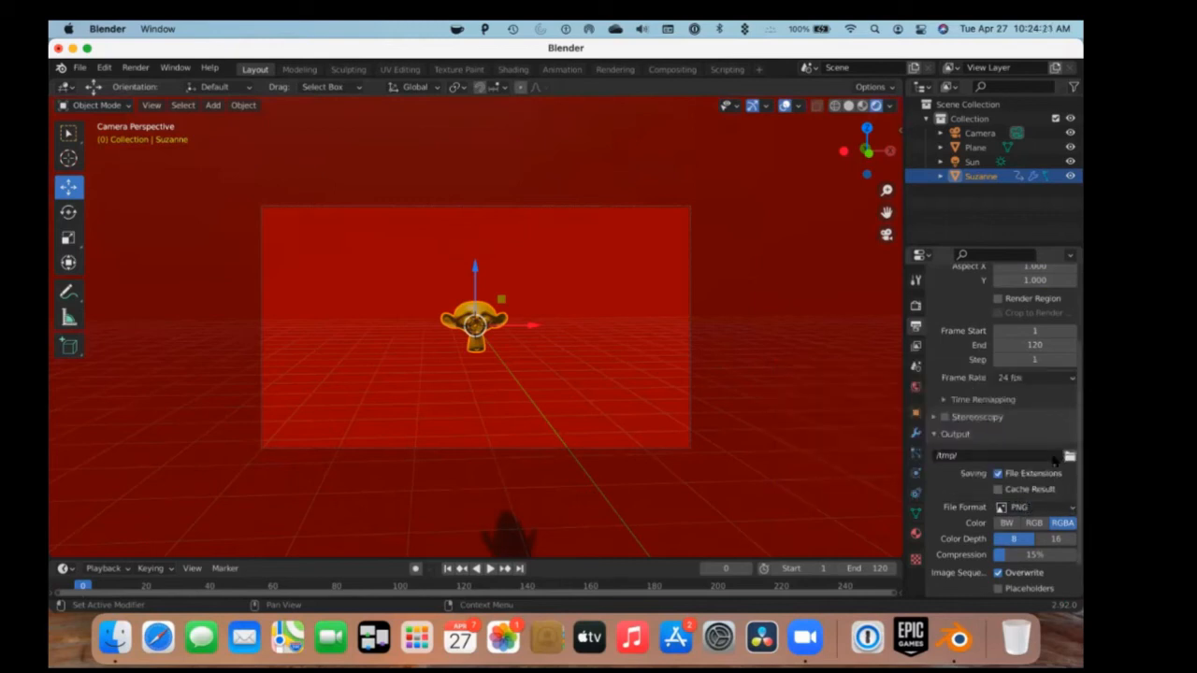
# Set the render output path to the MovinMonkeys folder inside the home folder.
pyautogui.click(1026, 456)
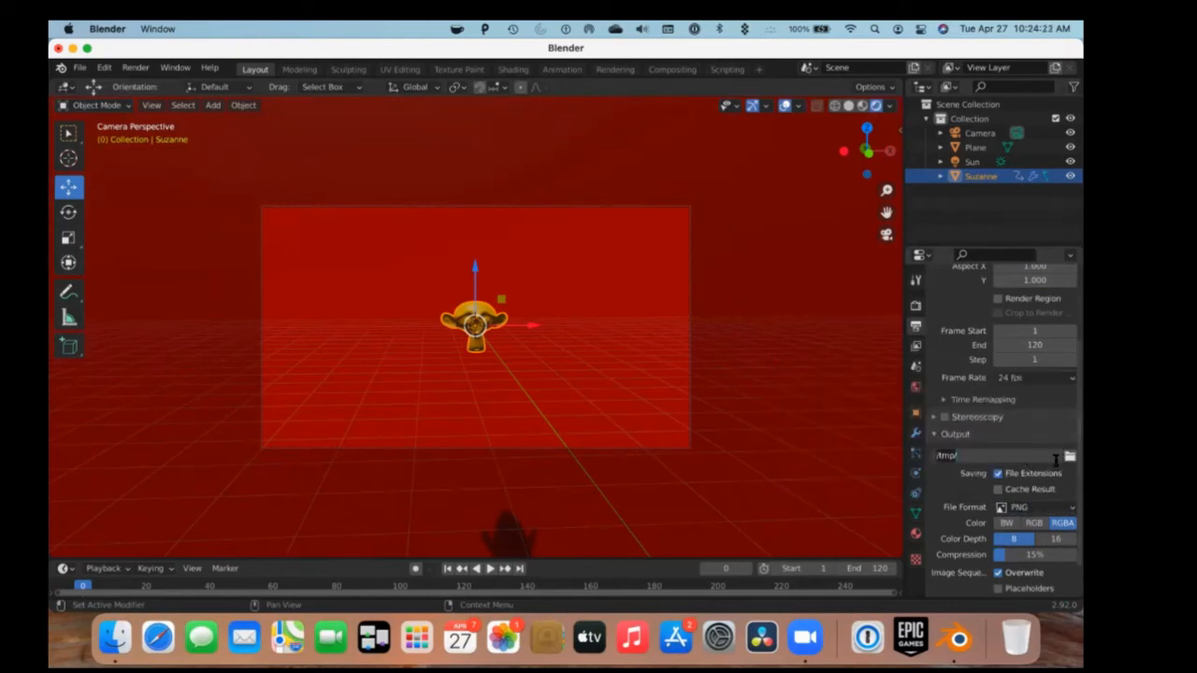
pyautogui.press('Return')
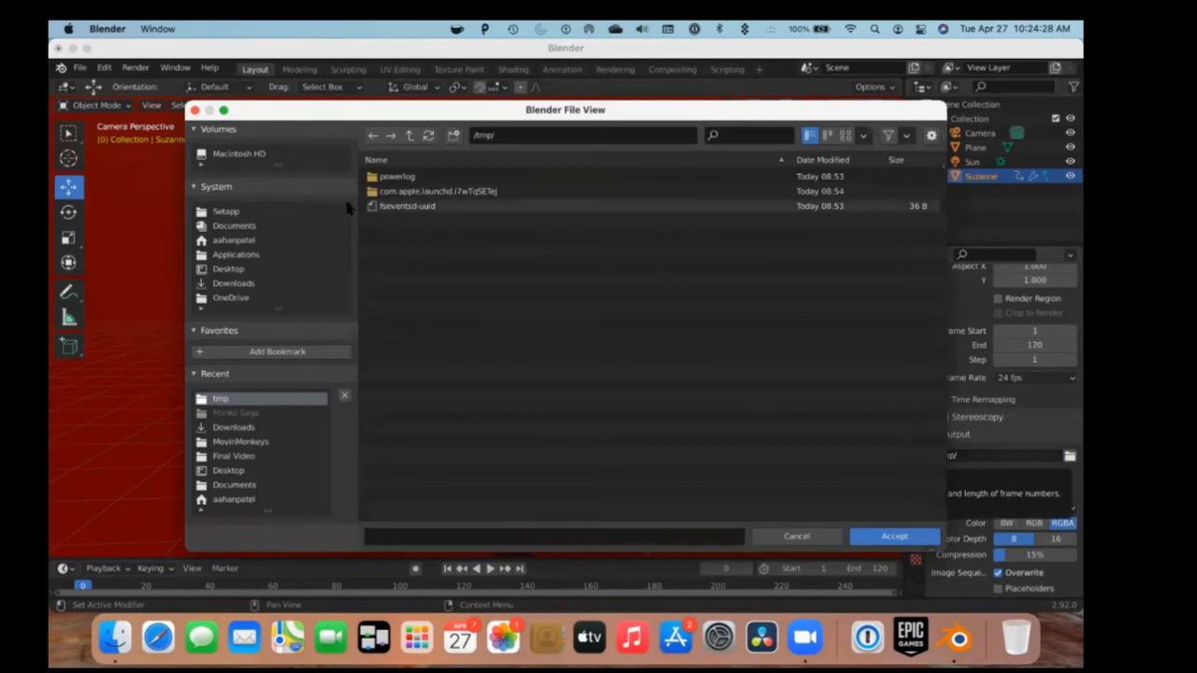
pyautogui.click(229, 269)
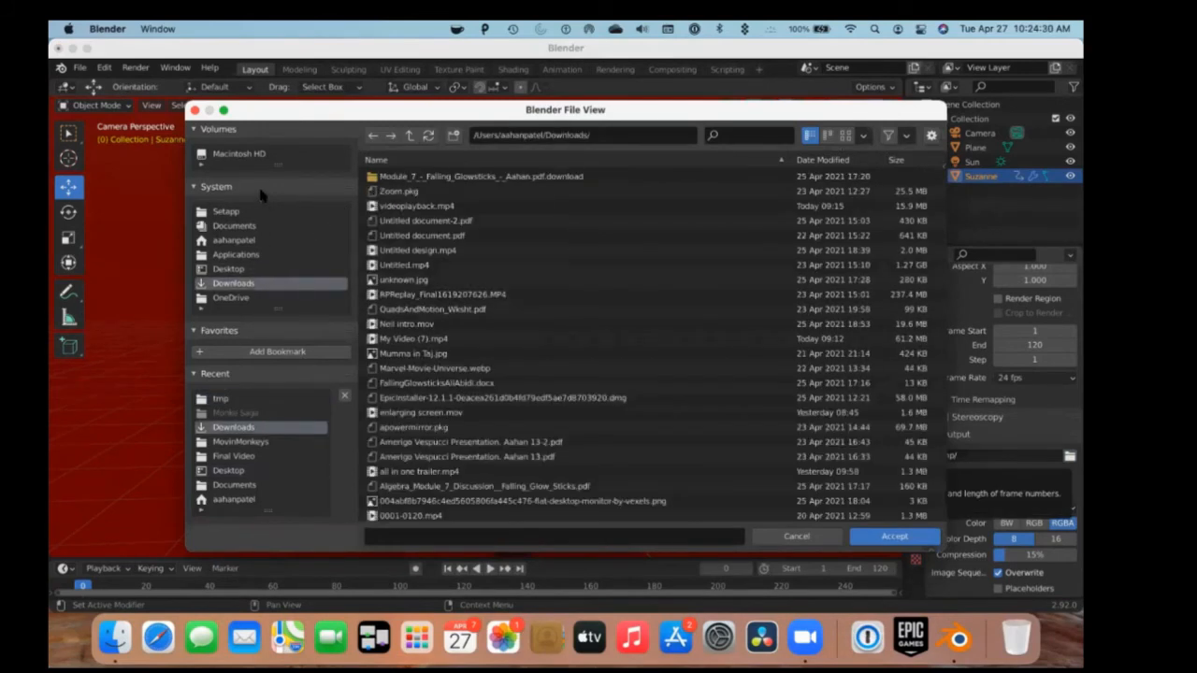
pyautogui.click(225, 256)
pyautogui.click(236, 240)
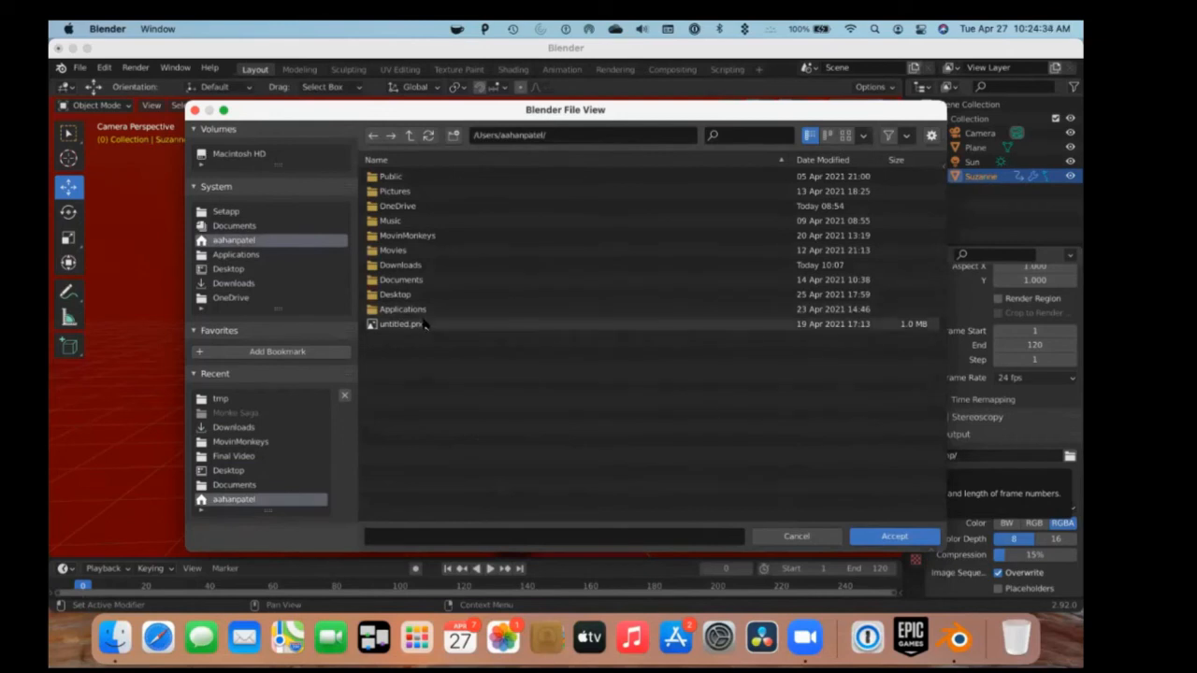
pyautogui.click(436, 237)
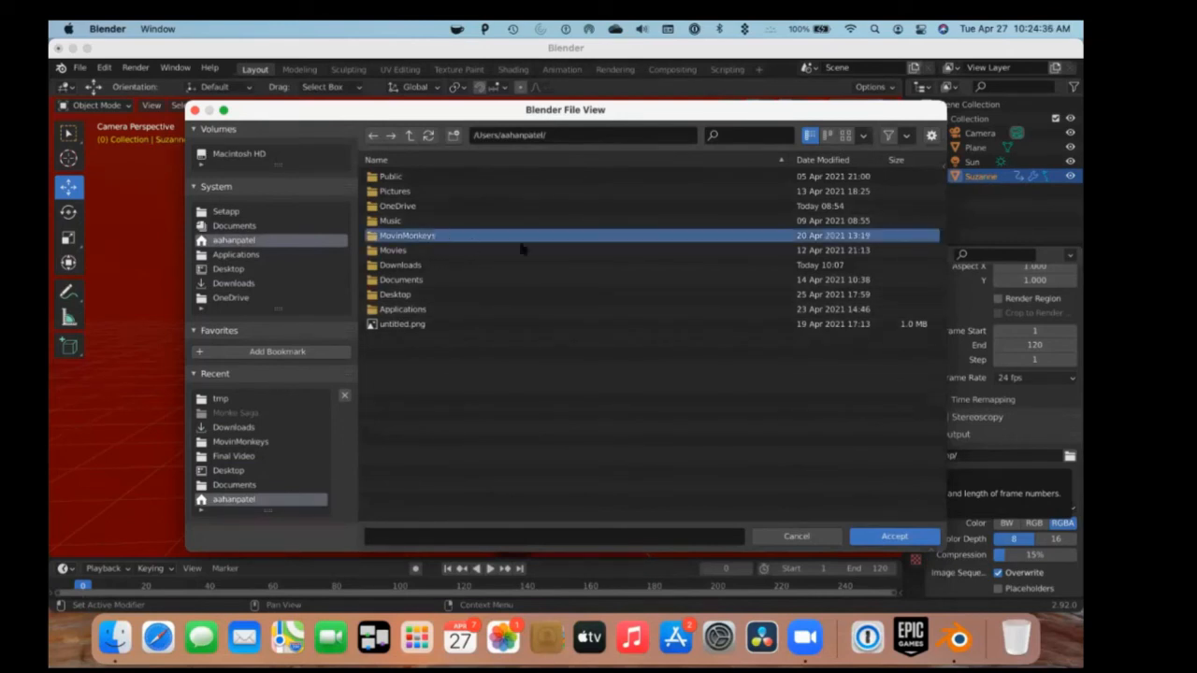
pyautogui.click(870, 537)
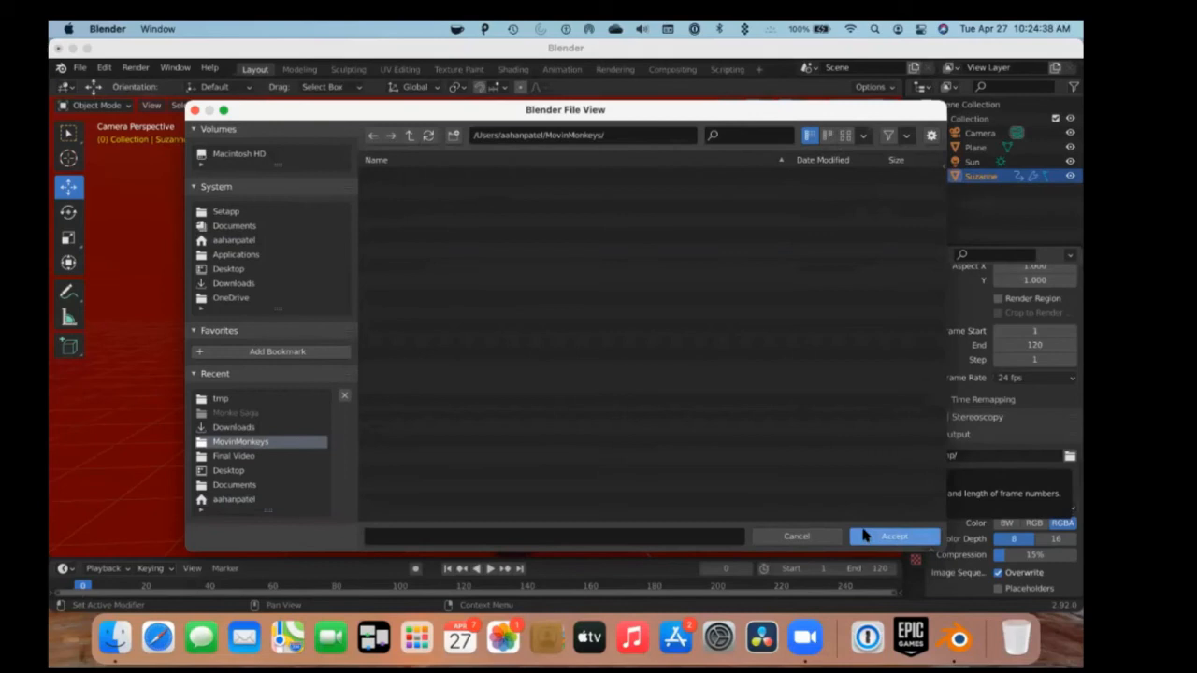
pyautogui.click(865, 535)
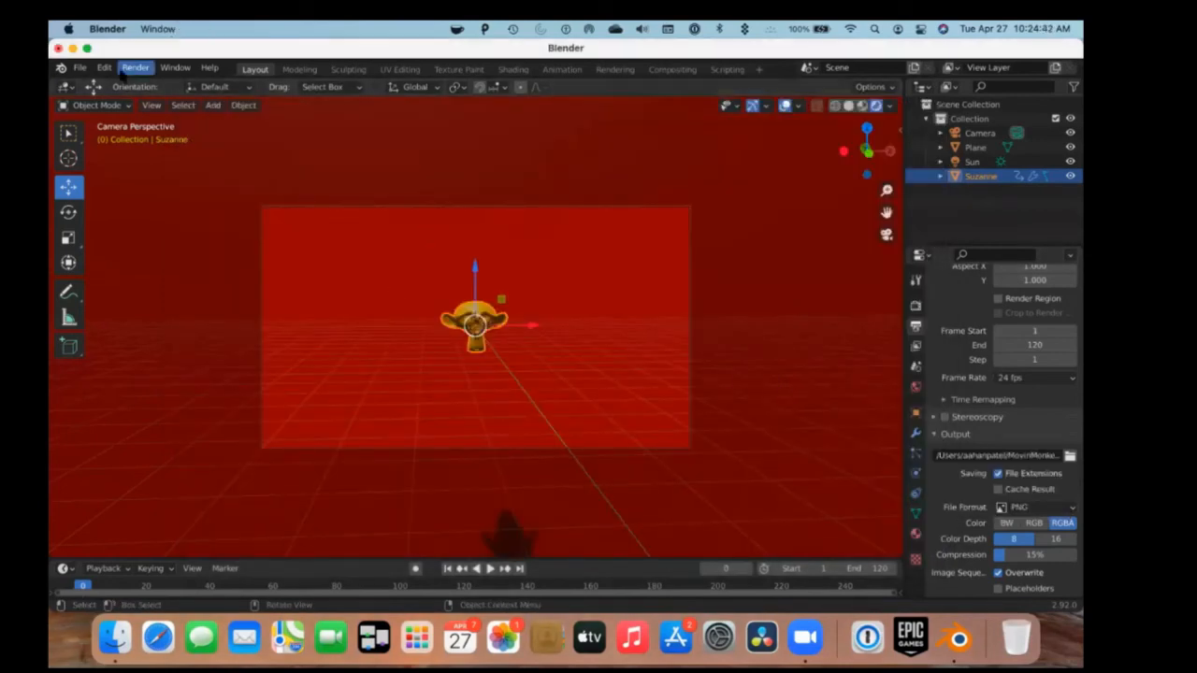
# Render the whole animation as an image sequence and close the render window once all frames are done.
pyautogui.click(136, 67)
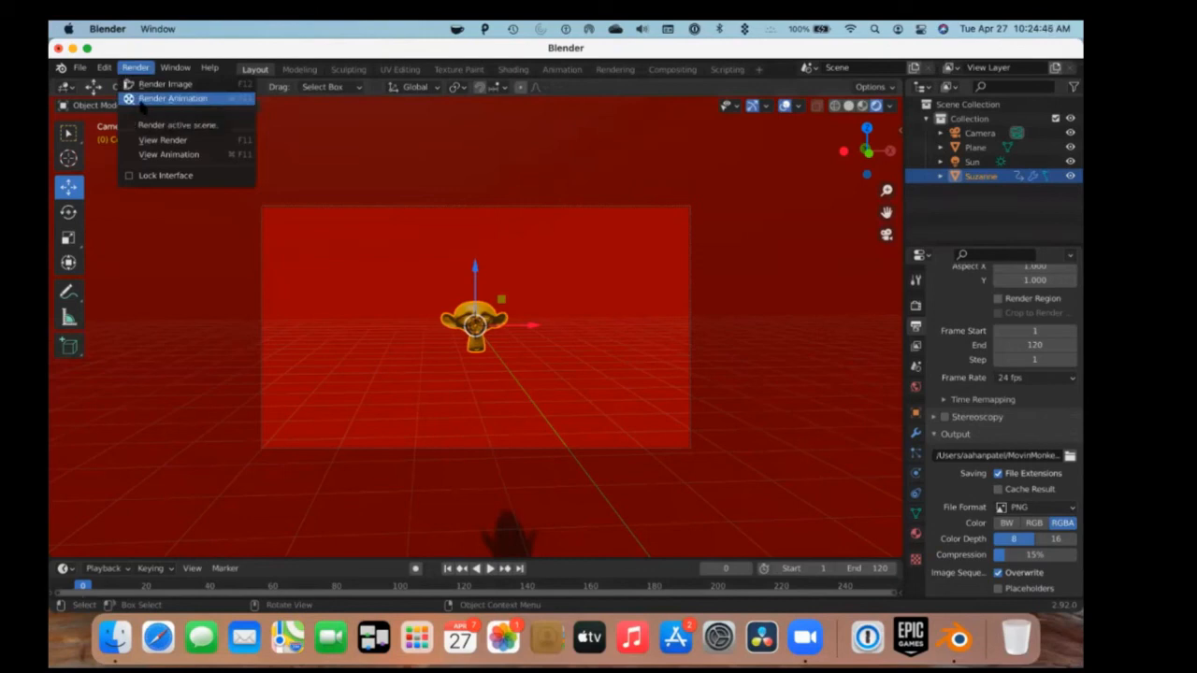
pyautogui.press('Return')
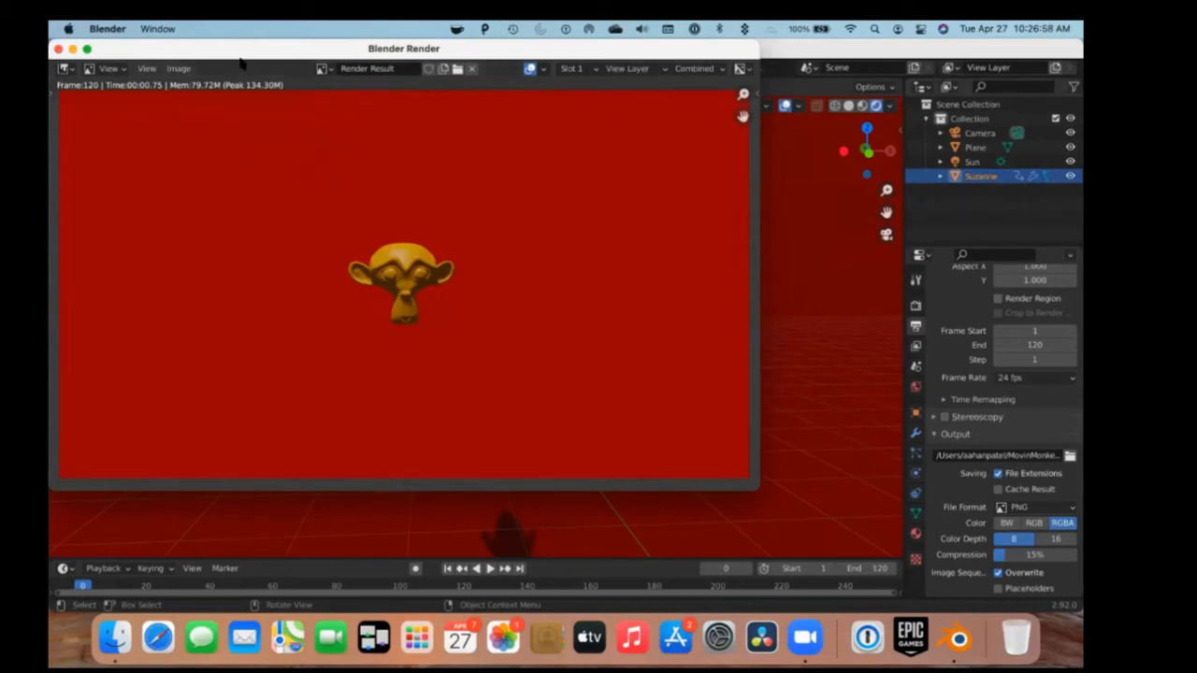
pyautogui.click(58, 49)
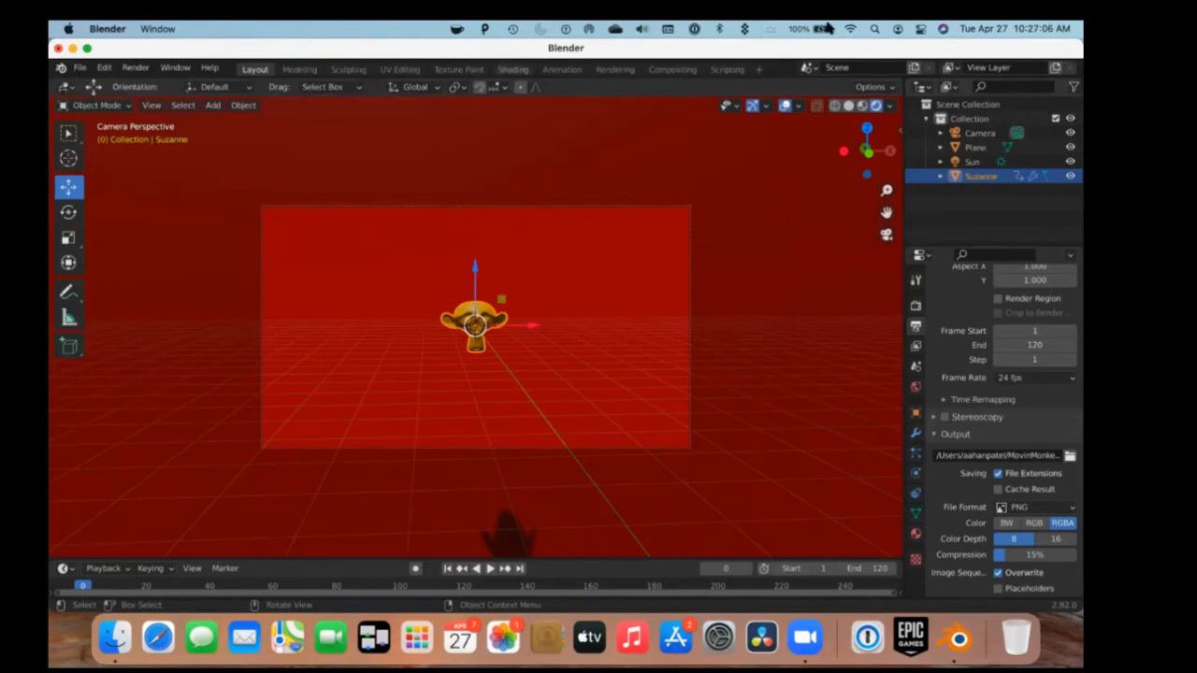
# Add a Video Editing workspace and show the rendered PNG frames in its file browser.
pyautogui.click(754, 68)
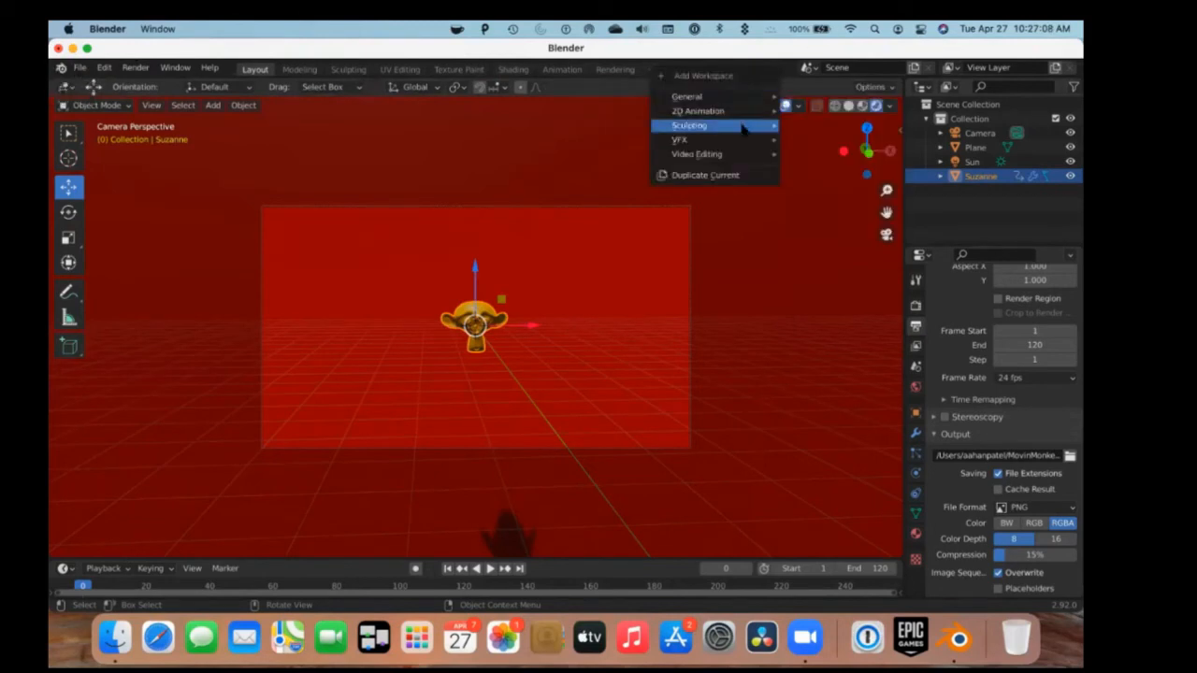
pyautogui.moveTo(746, 159)
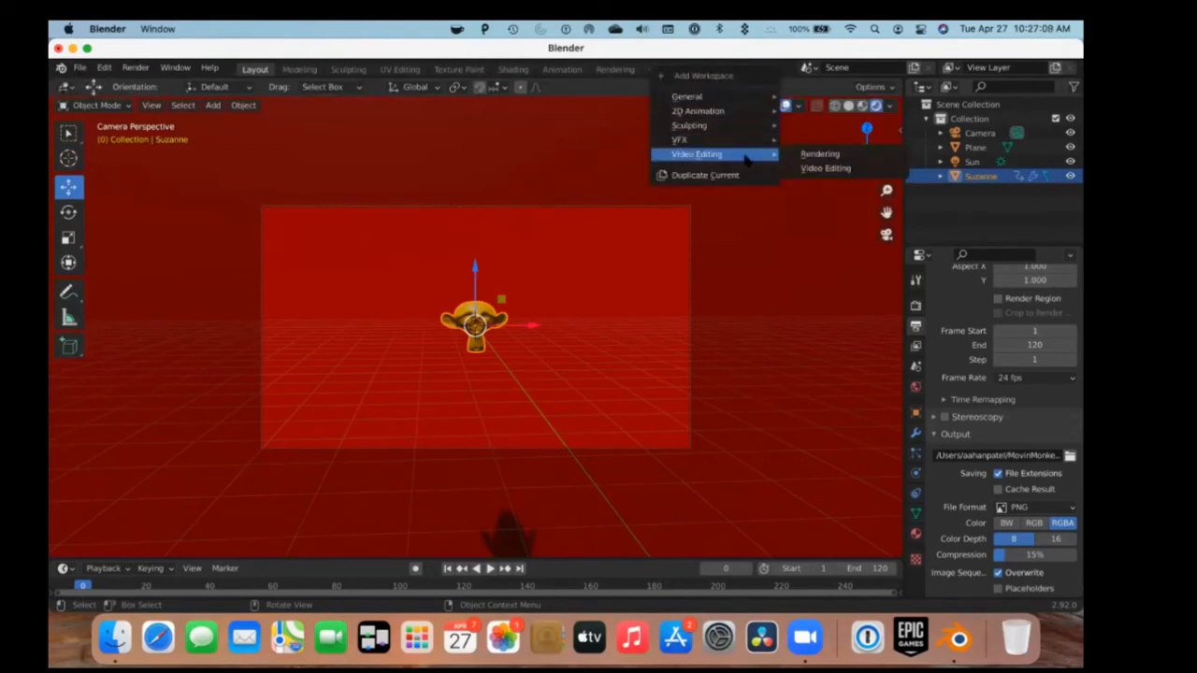
pyautogui.click(806, 167)
pyautogui.doubleClick(209, 266)
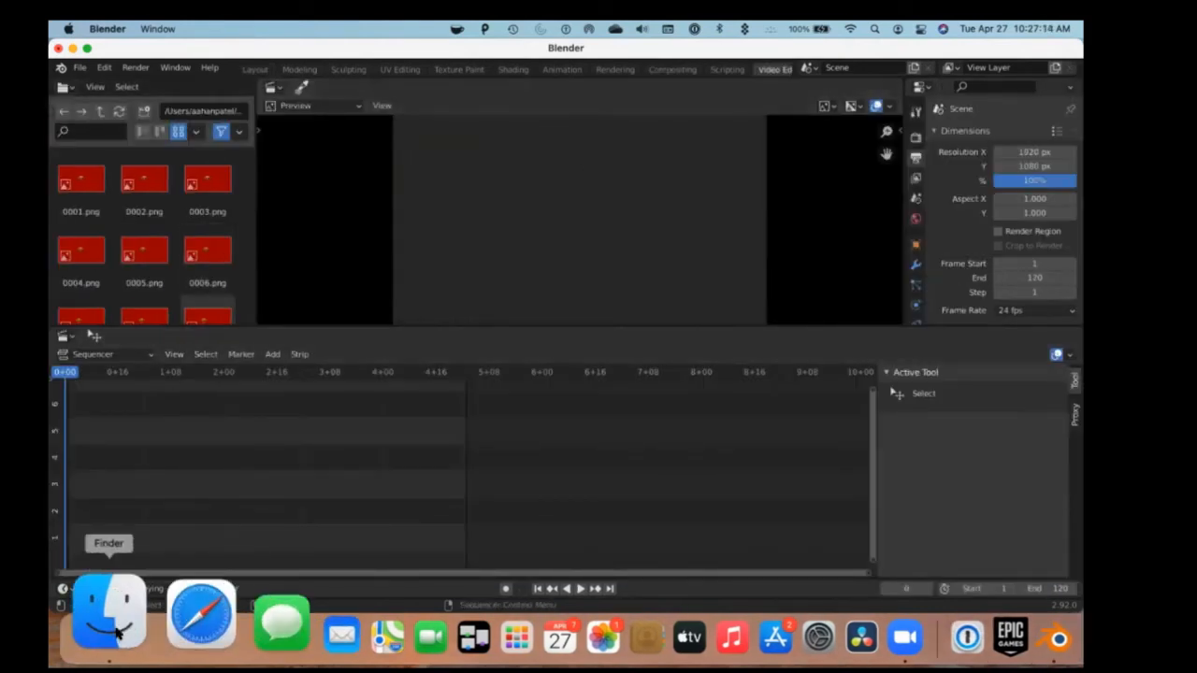
# Switch to Finder to look for the rendered frames.
pyautogui.click(112, 617)
pyautogui.click(105, 98)
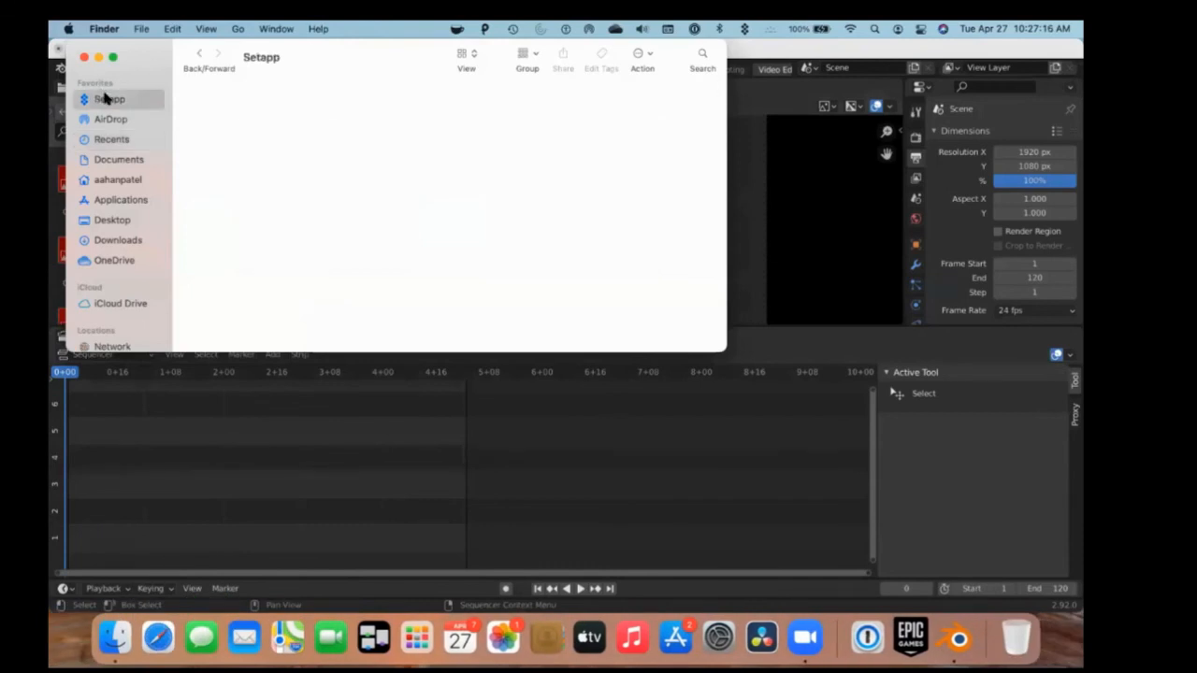
pyautogui.click(233, 28)
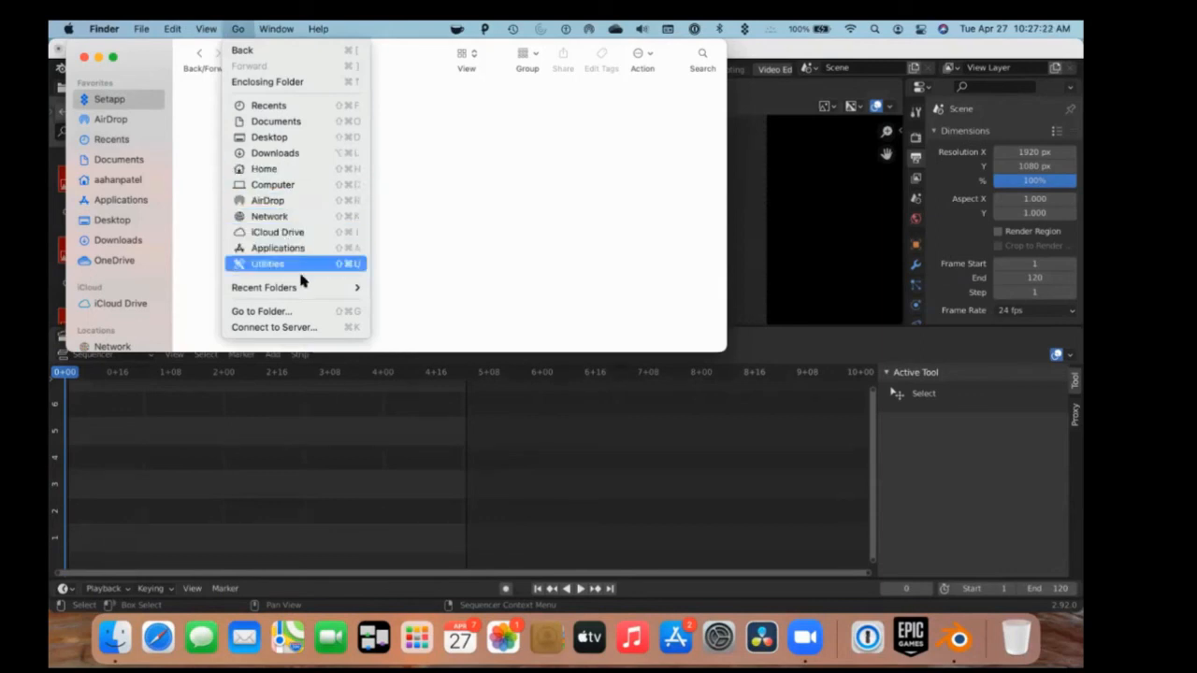
pyautogui.click(289, 312)
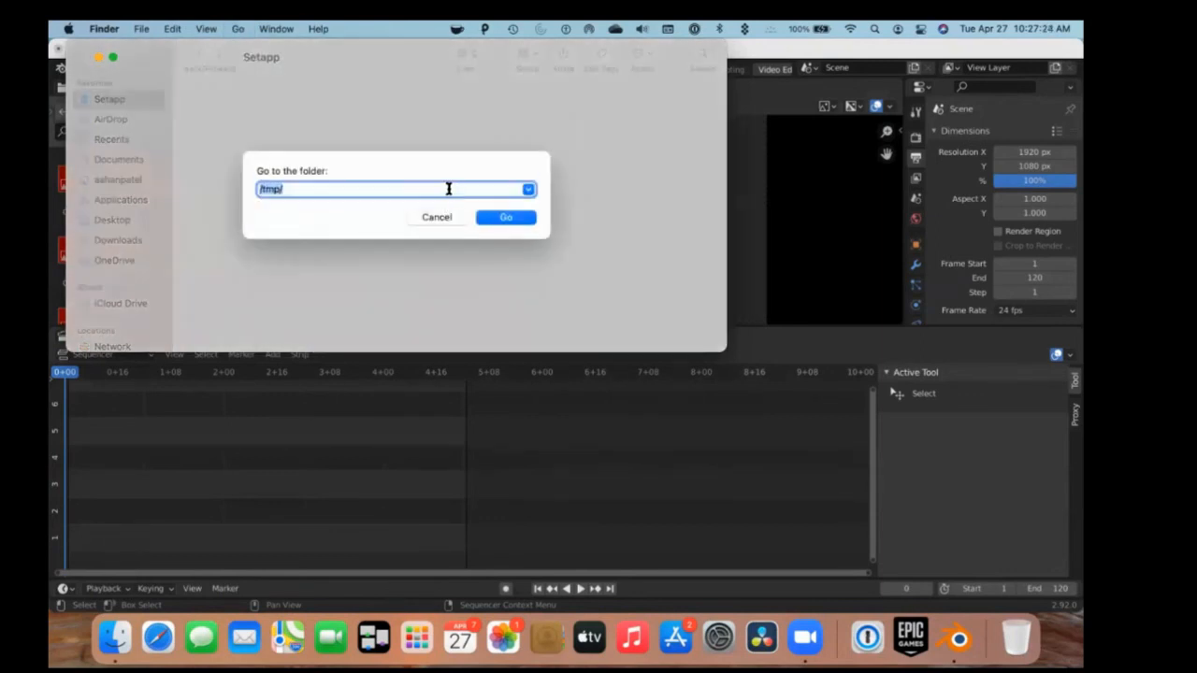
pyautogui.click(527, 190)
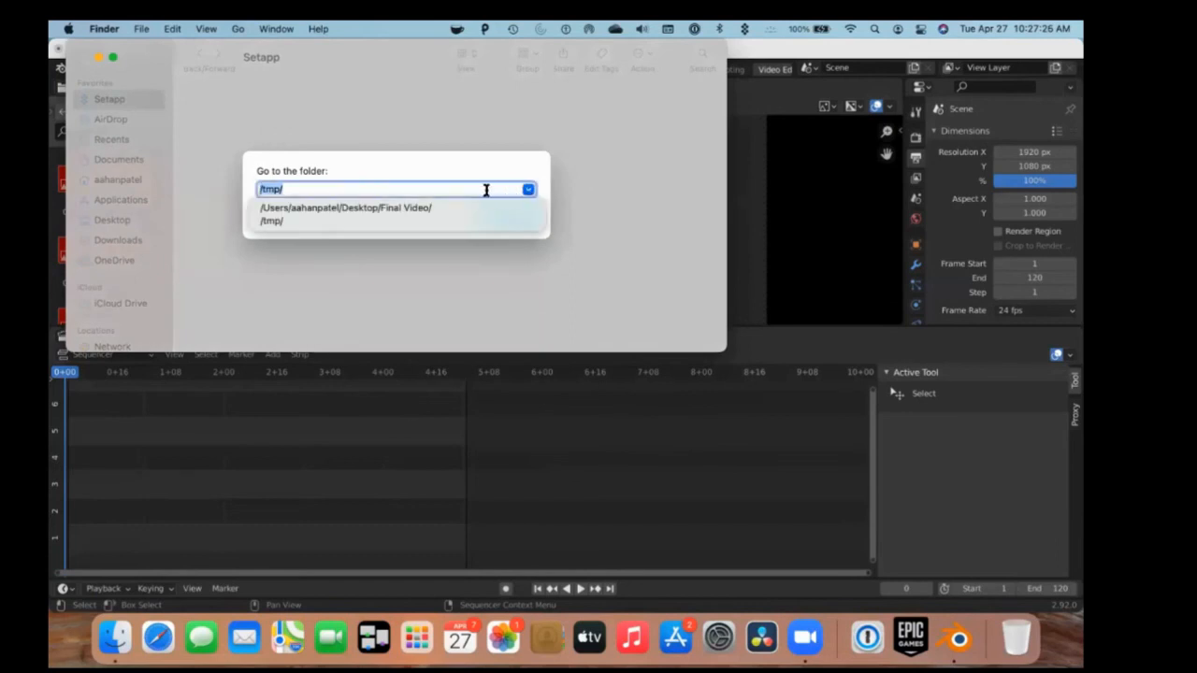
pyautogui.click(573, 145)
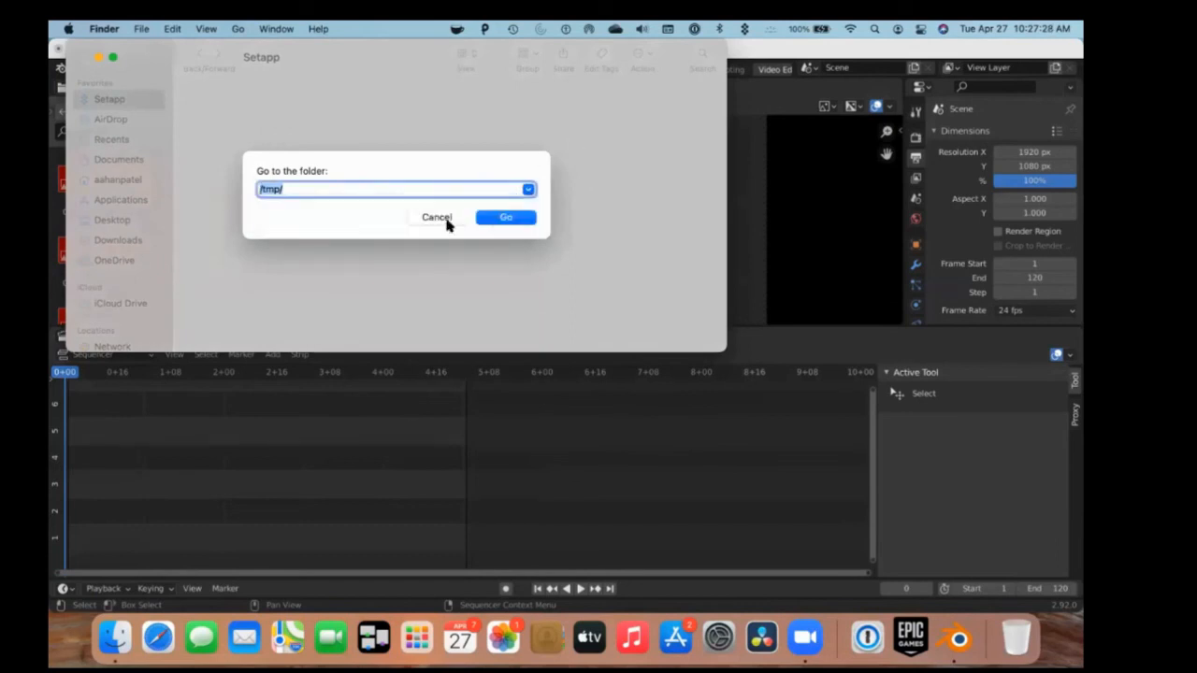
pyautogui.click(441, 221)
# Check the rendered PNG frames in the MovinMonkeys folder inside the home folder, and close the Finder window.
pyautogui.click(118, 179)
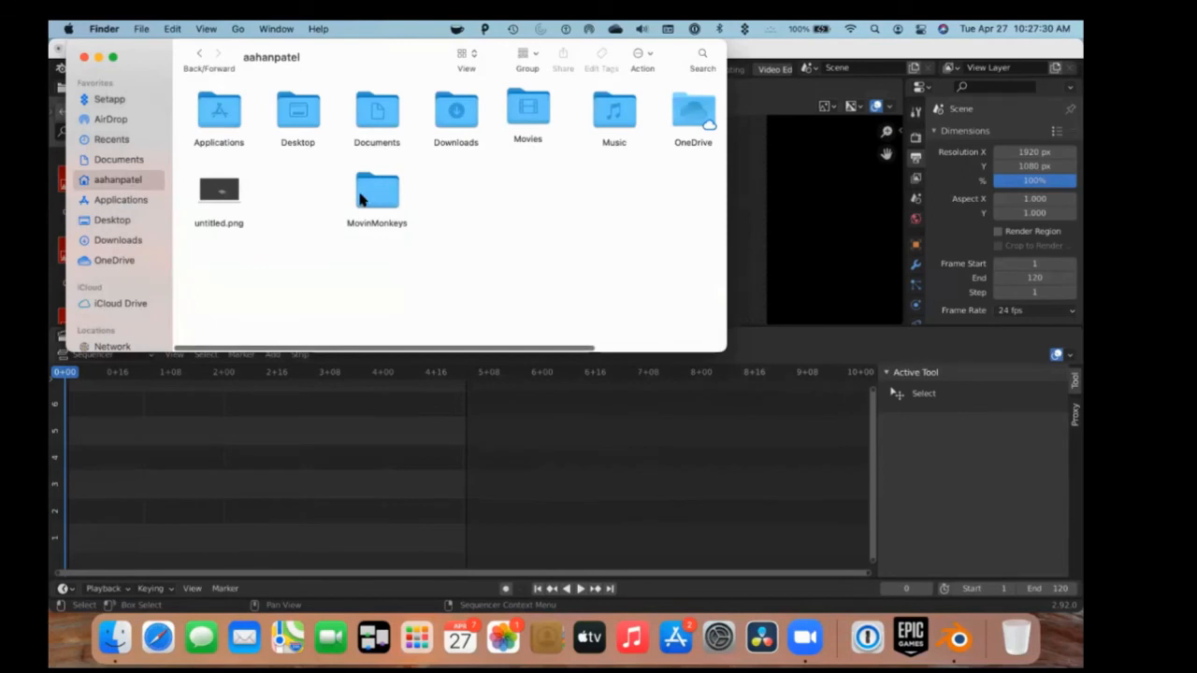
pyautogui.click(384, 192)
pyautogui.moveTo(378, 193)
pyautogui.mouseDown()
pyautogui.moveTo(352, 195)
pyautogui.moveTo(363, 198)
pyautogui.mouseUp()
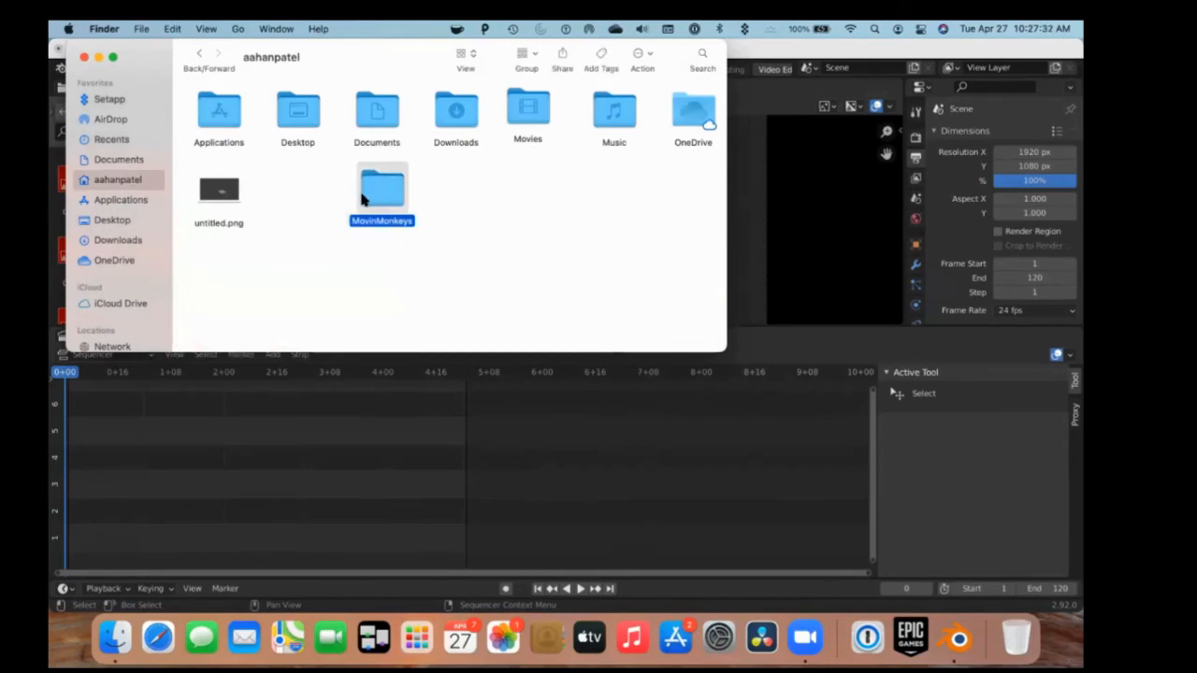
pyautogui.doubleClick(374, 197)
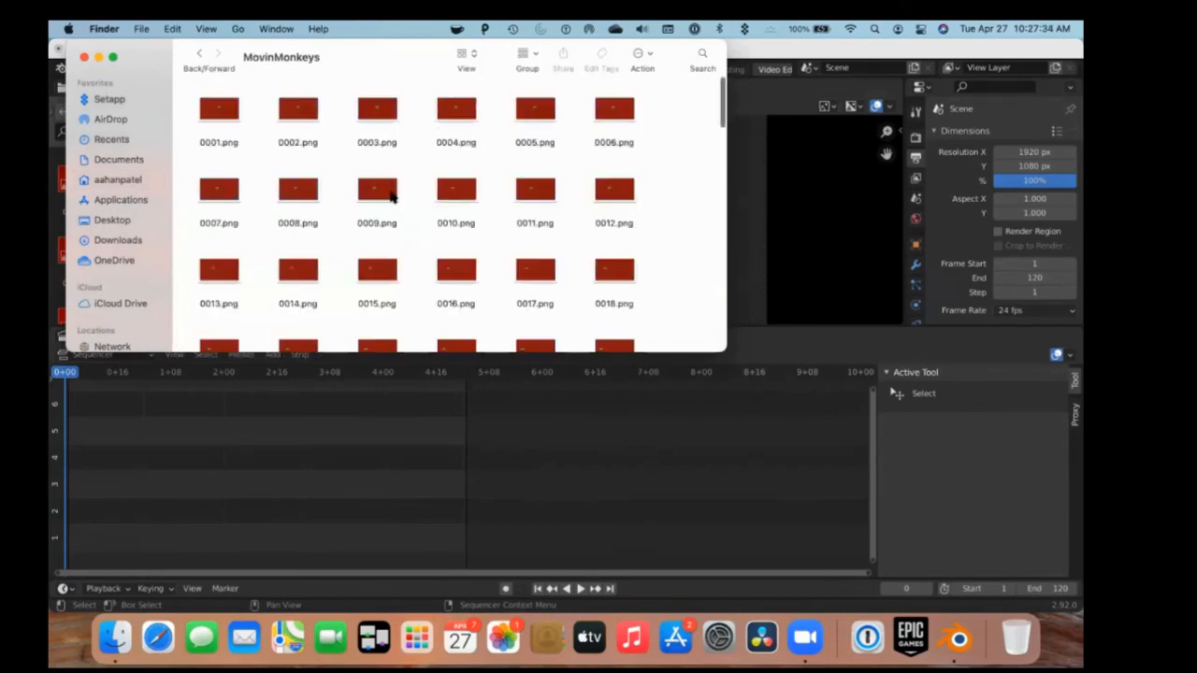
pyautogui.scroll(-15, 458, 212)
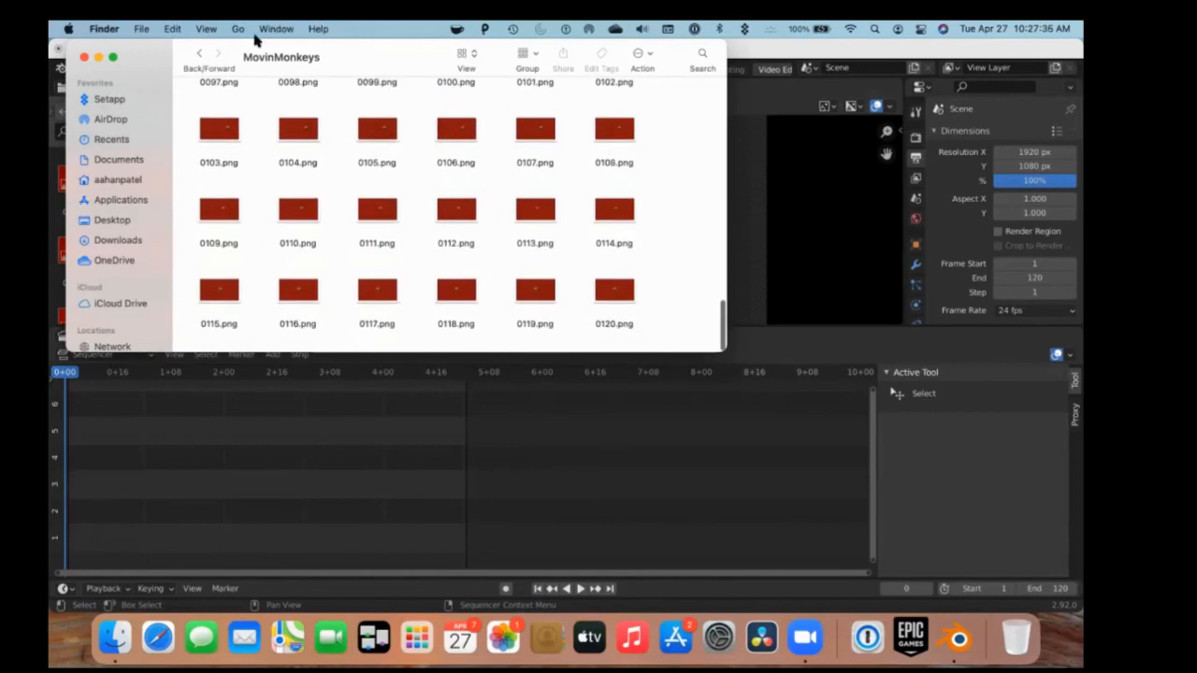
pyautogui.click(84, 58)
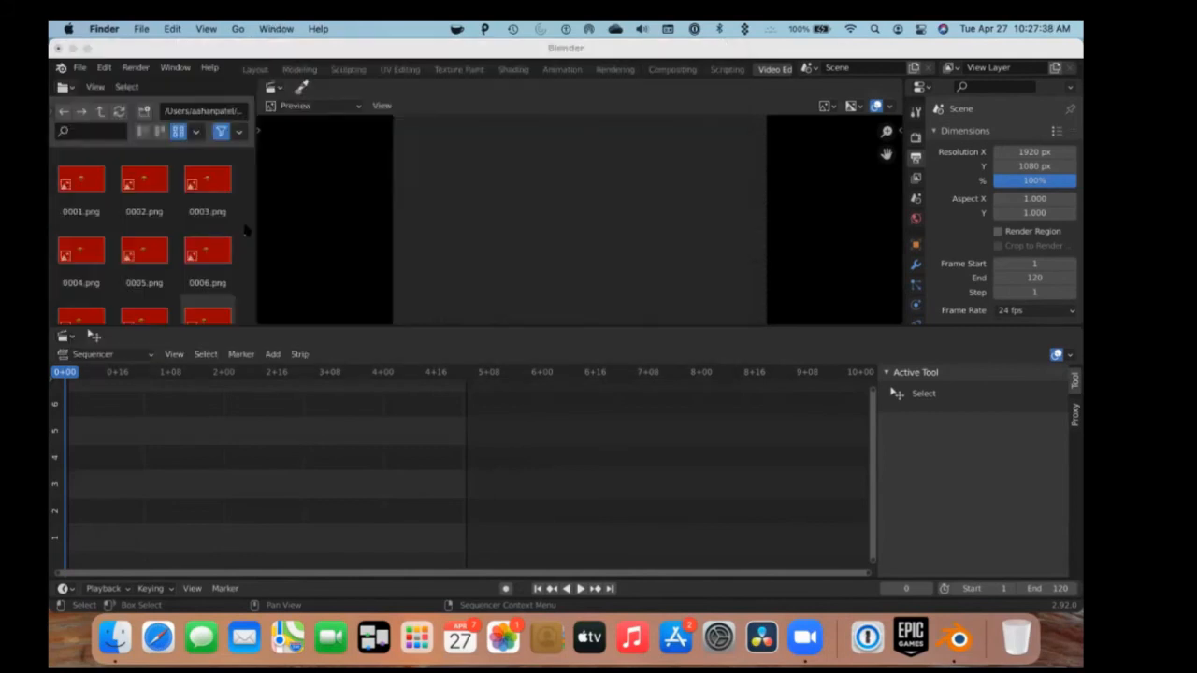
# Start adding an image sequence strip to the sequencer and open the MovinMonkeys folder in the home folder.
pyautogui.click(272, 355)
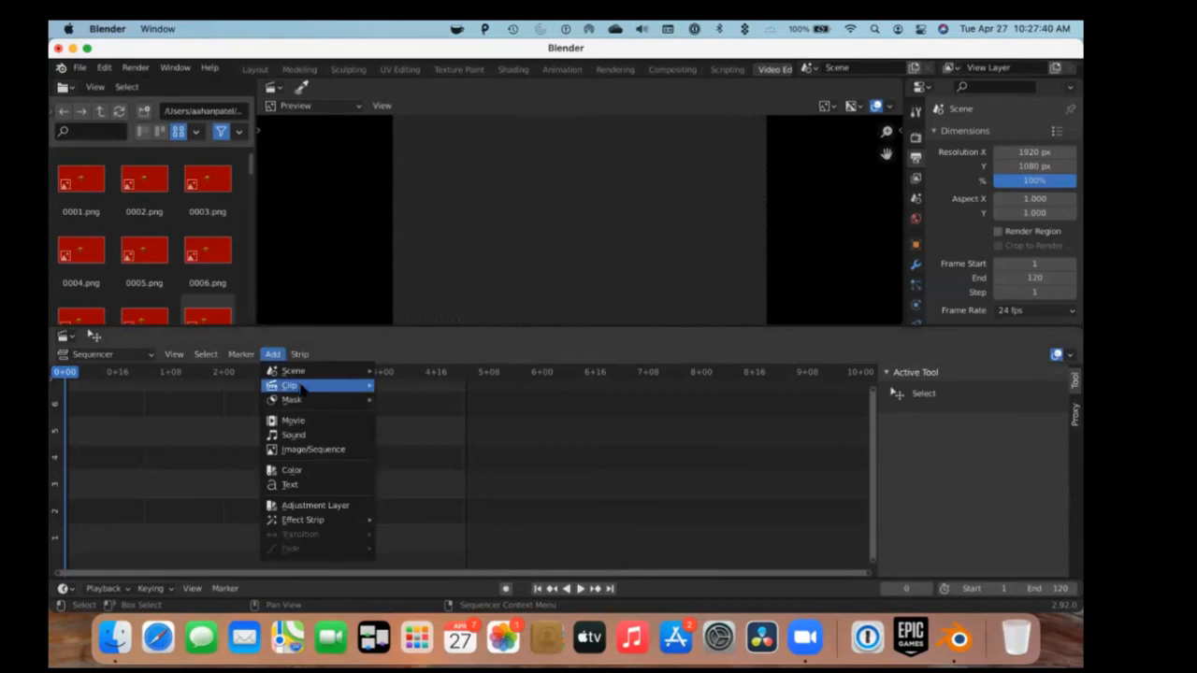
pyautogui.click(297, 449)
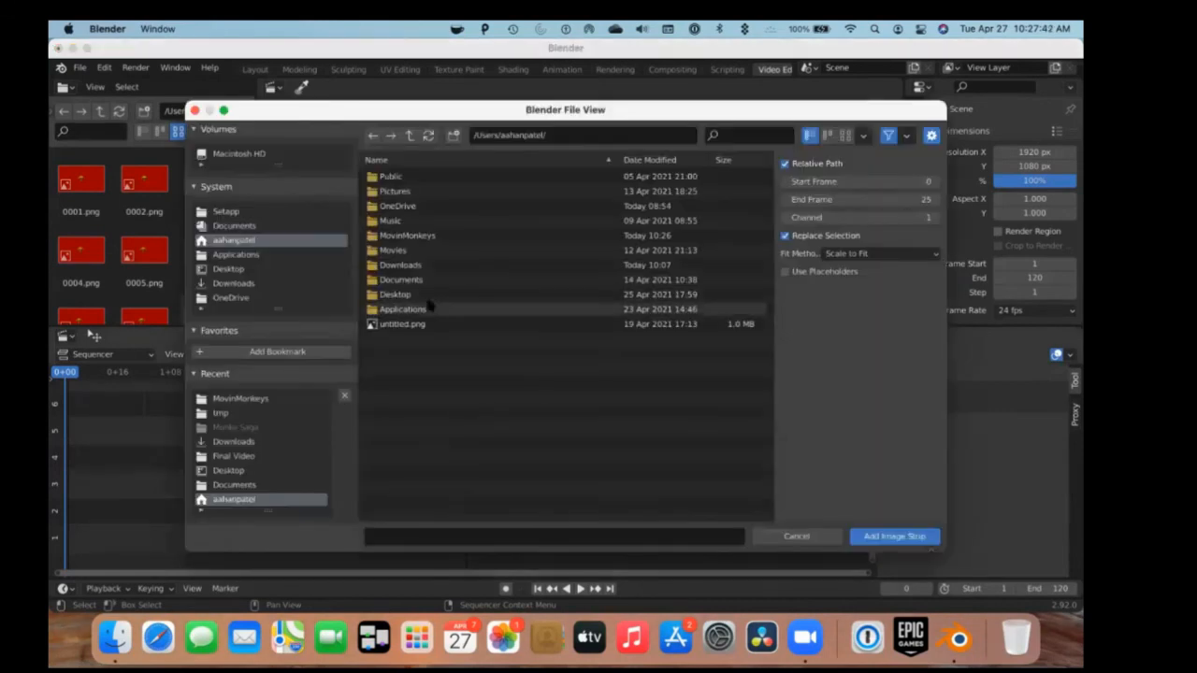
pyautogui.click(443, 240)
pyautogui.click(444, 239)
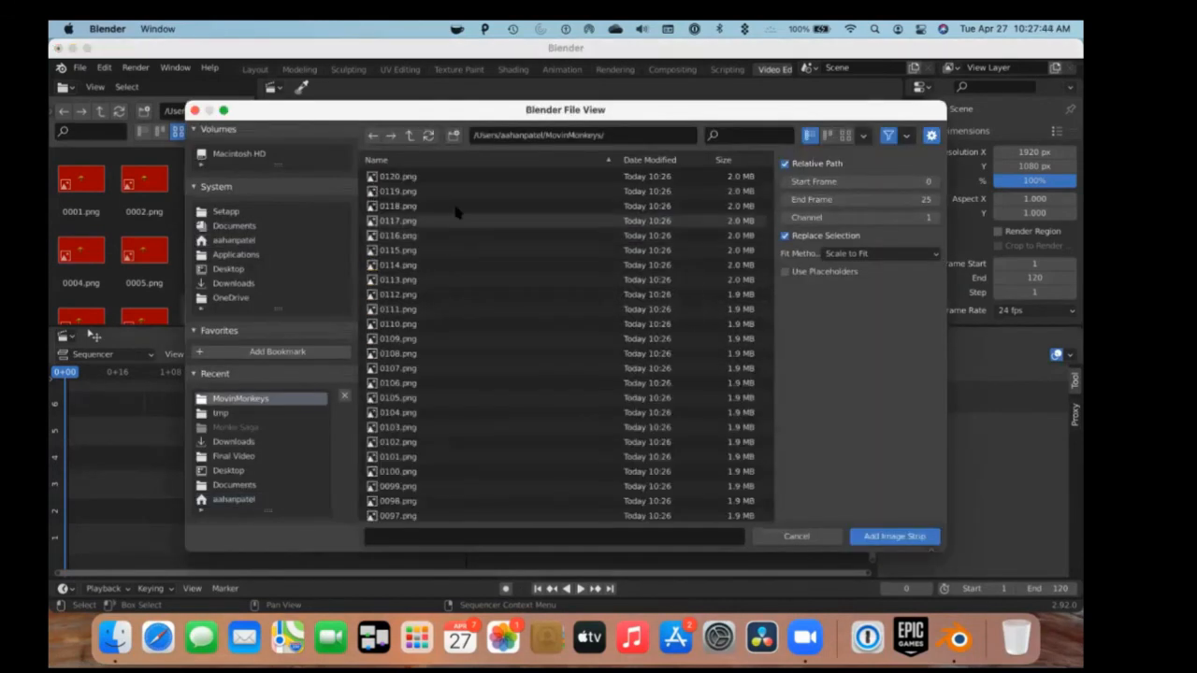
# Select all rendered PNG frames, 0001 to 0120, and add them to the sequencer as one image strip.
pyautogui.press('a')
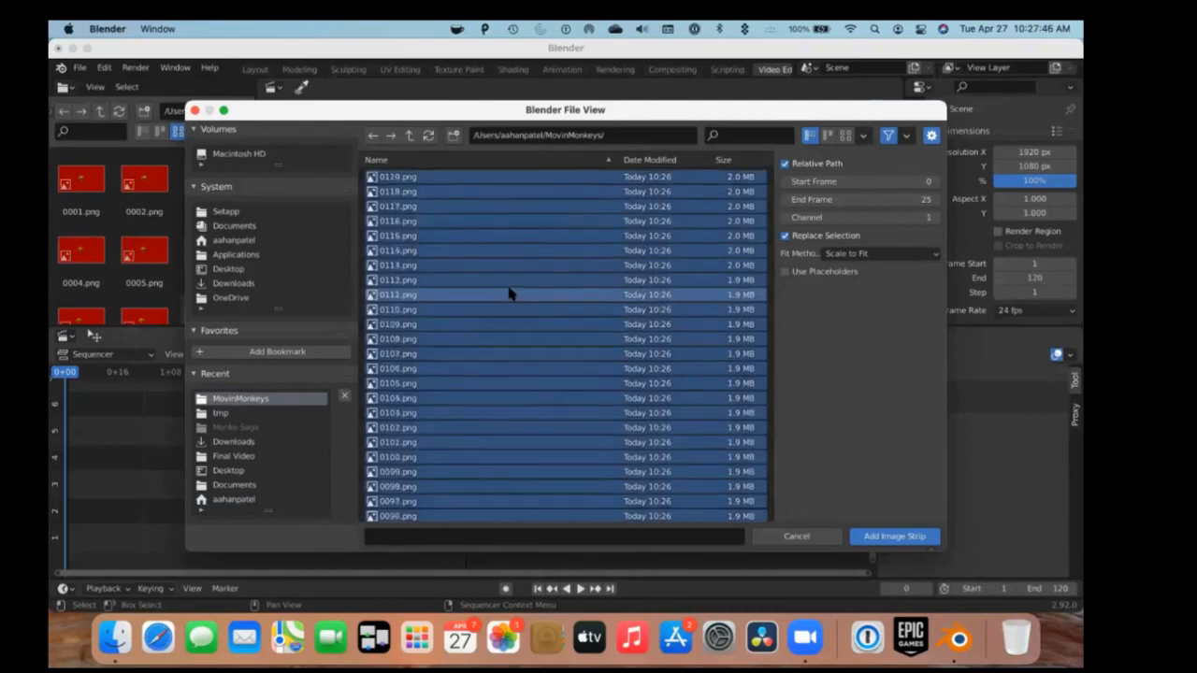
pyautogui.scroll(-8, 515, 281)
pyautogui.scroll(-12, 577, 281)
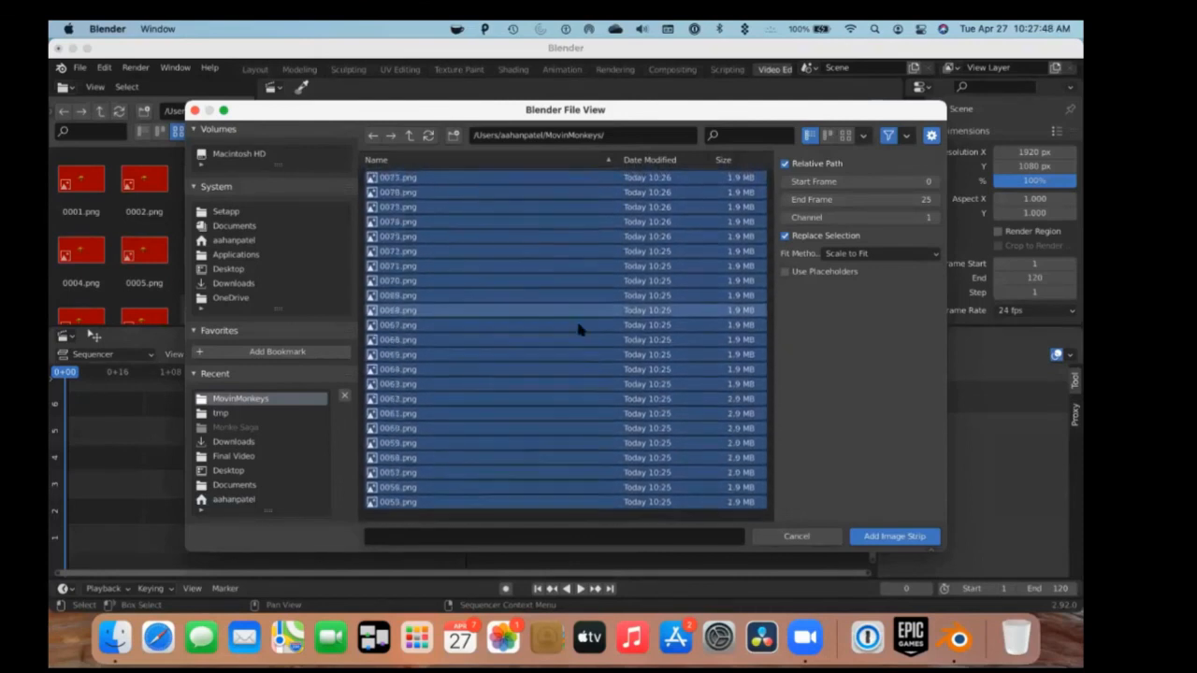
pyautogui.scroll(-8, 568, 367)
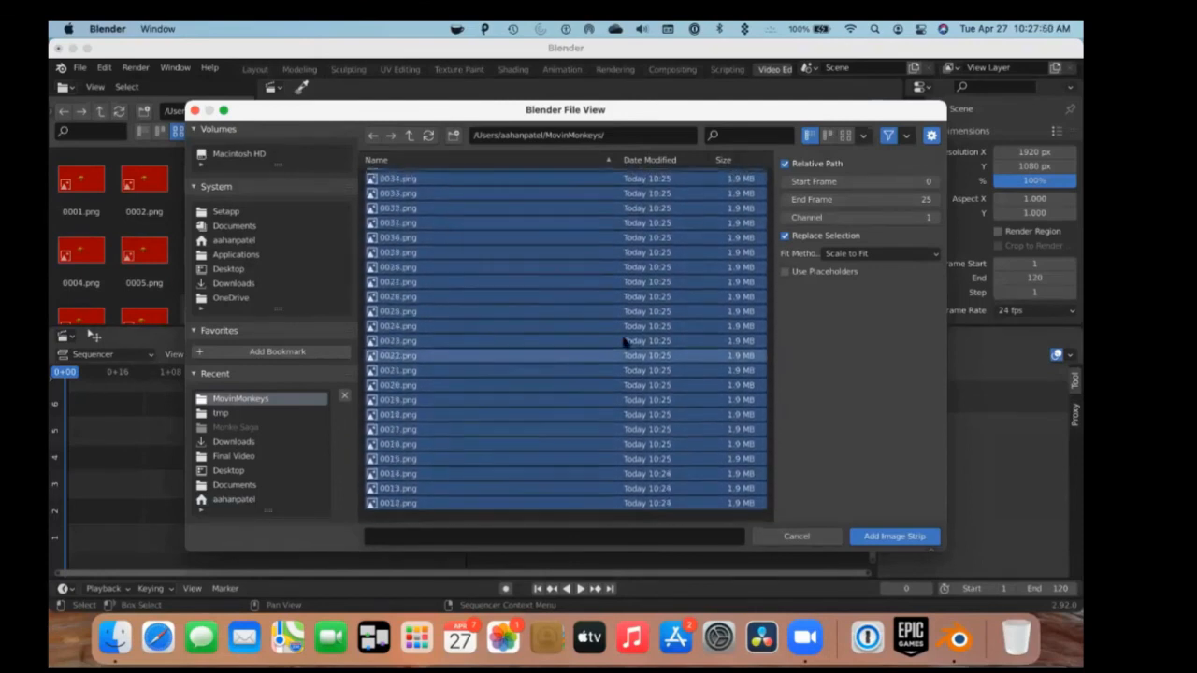
pyautogui.scroll(-3, 588, 393)
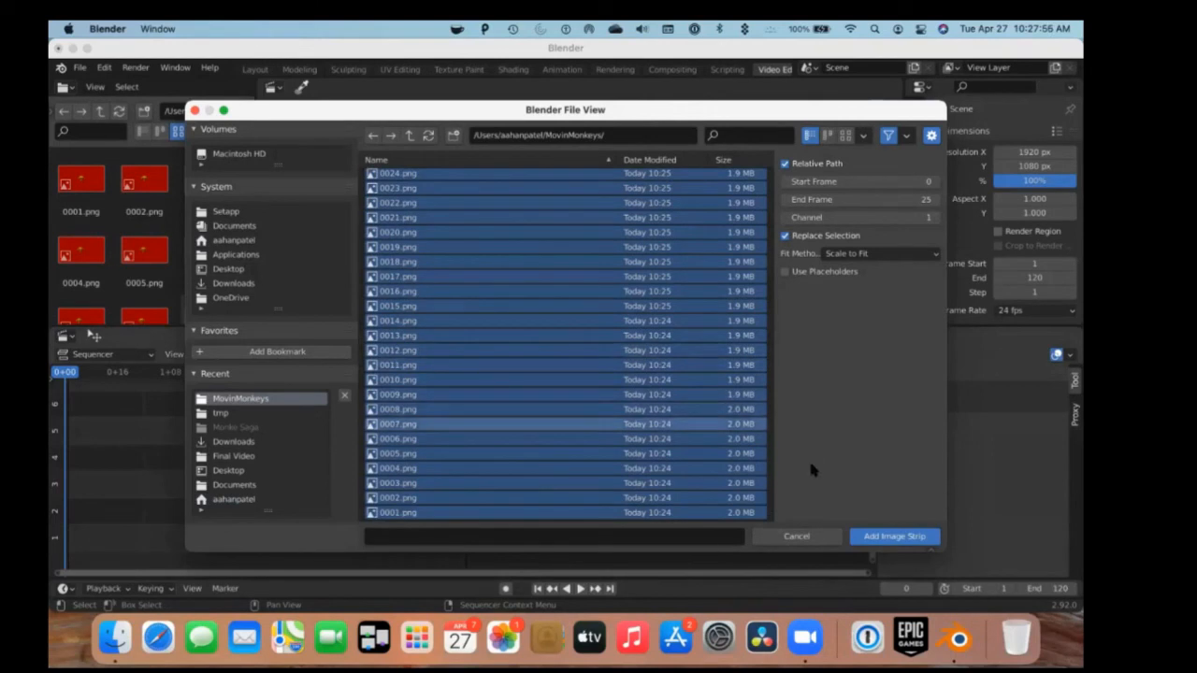
pyautogui.scroll(7, 657, 342)
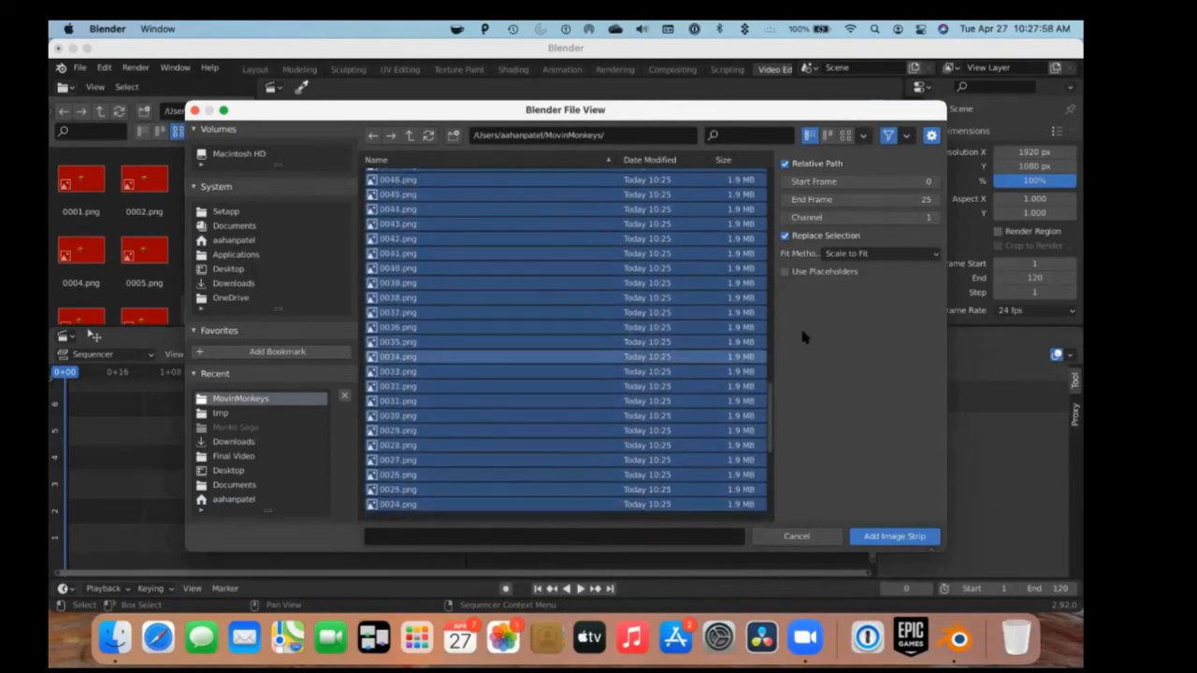
pyautogui.scroll(2, 667, 287)
pyautogui.scroll(5, 667, 286)
pyautogui.click(911, 536)
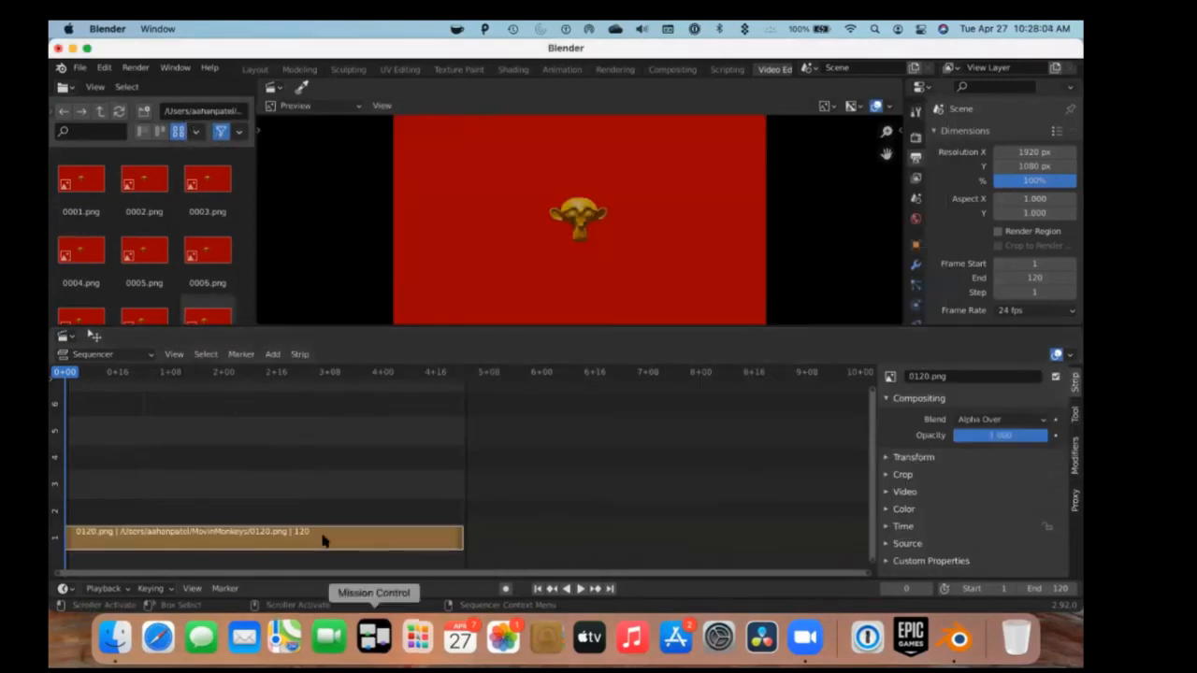
# Set the scene's frame rate to 30 fps.
pyautogui.click(1033, 311)
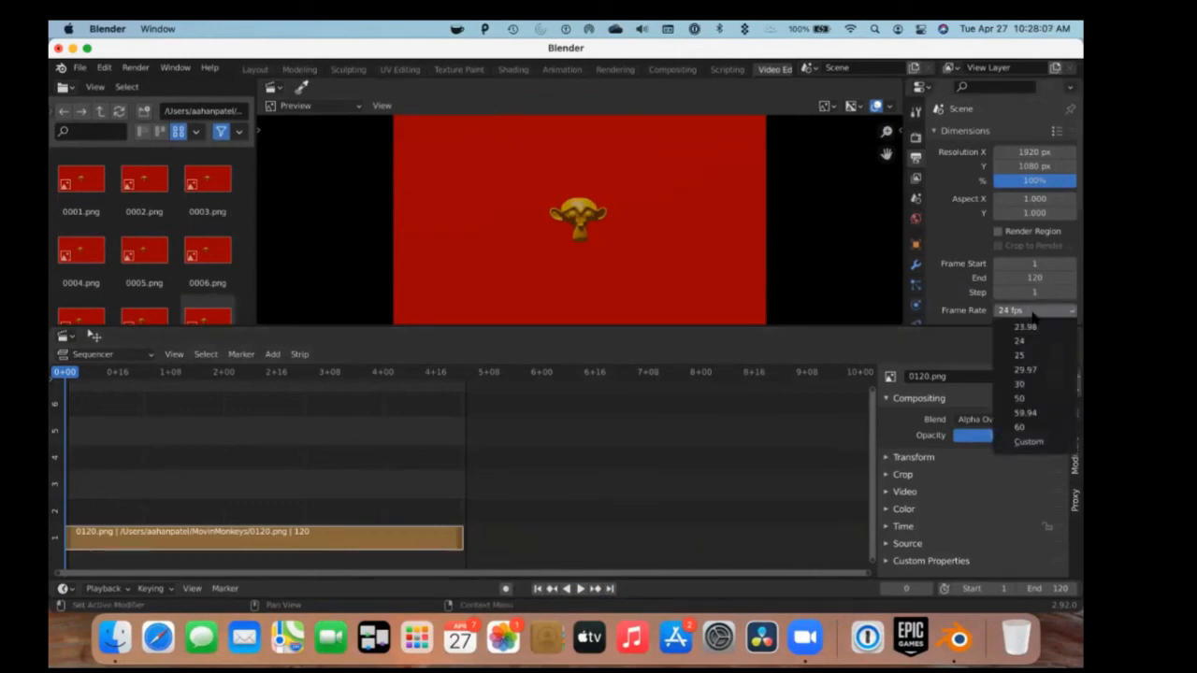
pyautogui.click(1028, 384)
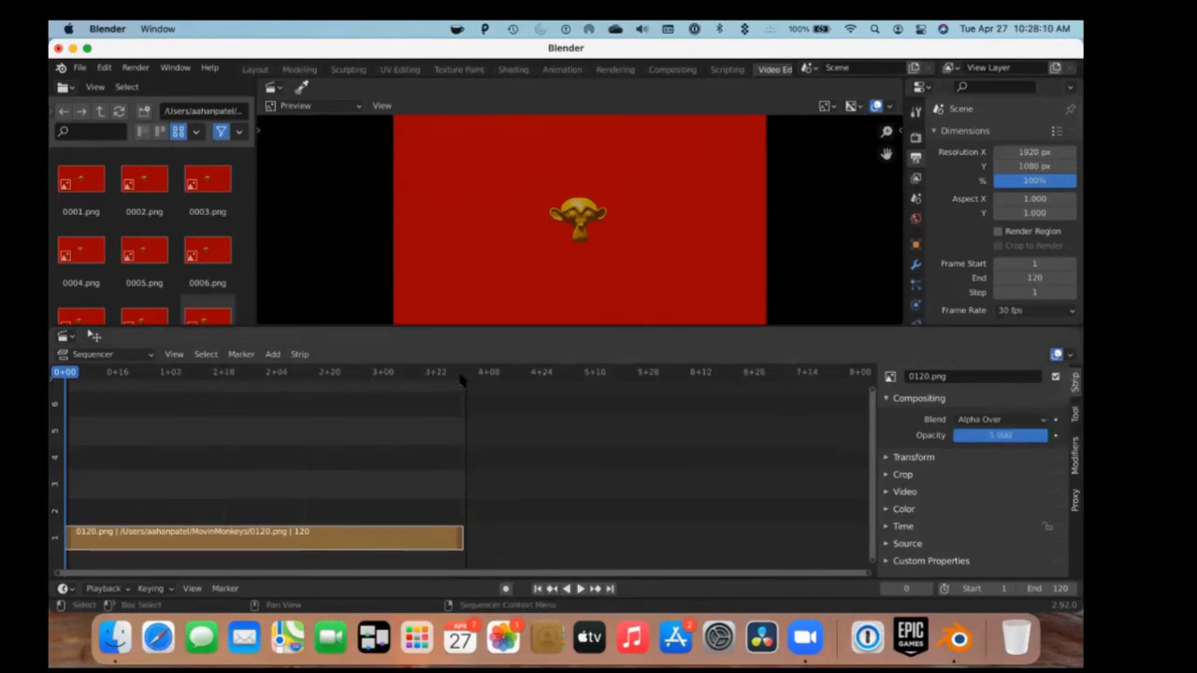
# Play the image strip in the preview to check the animation, and return the playhead to frame 0.
pyautogui.moveTo(459, 383); pyautogui.dragTo(87, 393)
pyautogui.press('Escape')
pyautogui.click(579, 588)
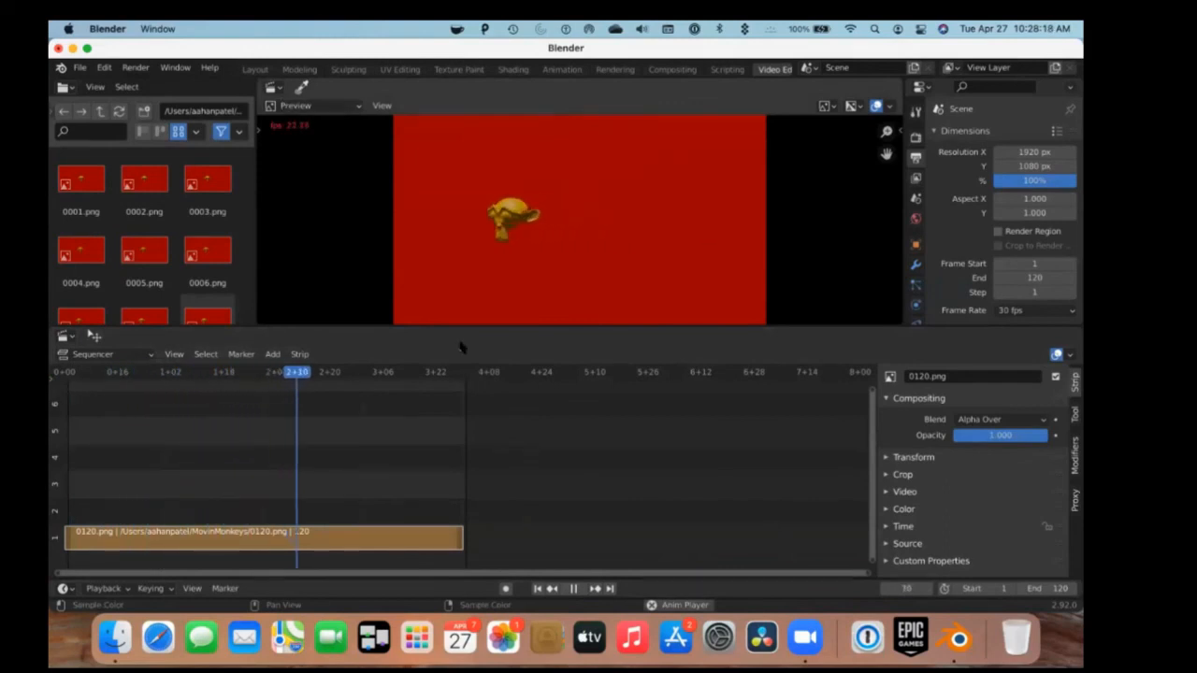
pyautogui.click(571, 589)
pyautogui.moveTo(426, 377); pyautogui.dragTo(65, 383)
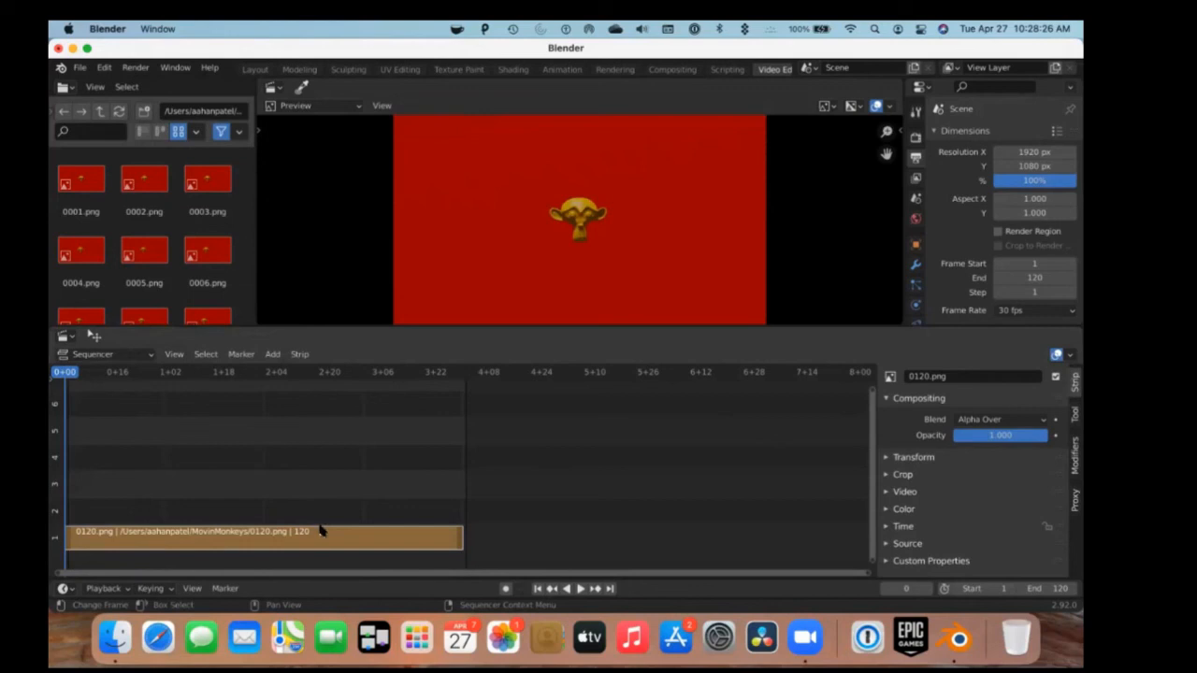
pyautogui.click(289, 446)
pyautogui.moveTo(84, 374)
pyautogui.mouseDown()
pyautogui.moveTo(139, 373)
pyautogui.moveTo(65, 373)
pyautogui.mouseUp()
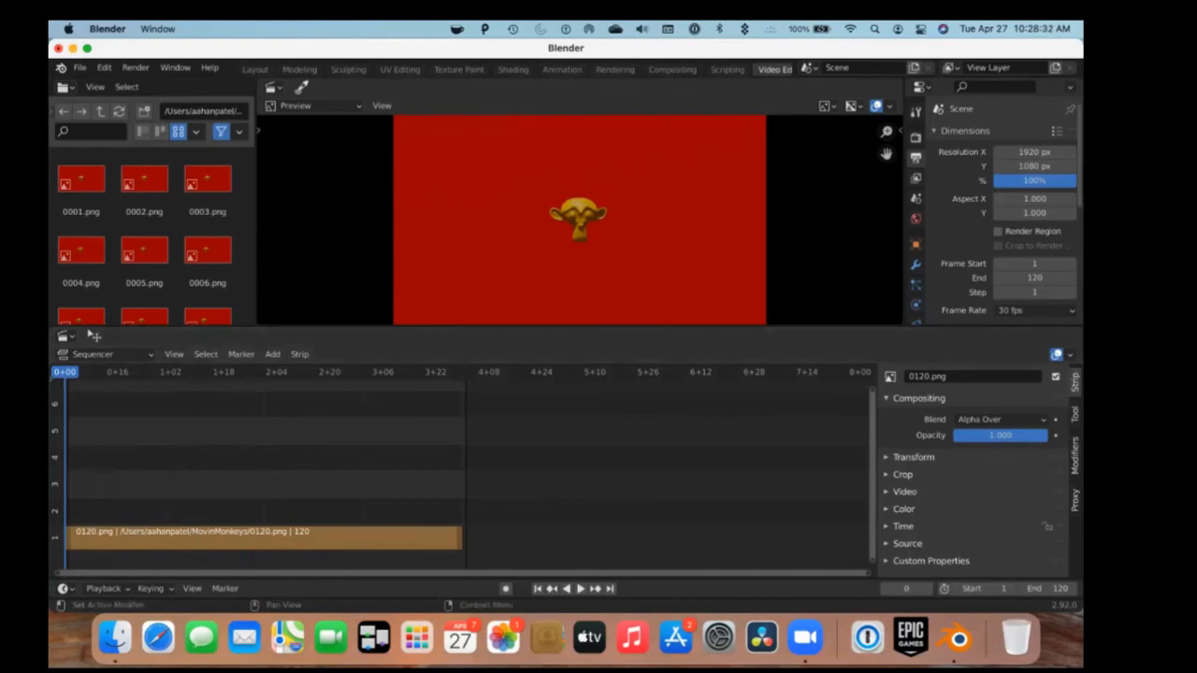
# Set the output file format to FFmpeg Video with RGB color.
pyautogui.scroll(-5, 1008, 276)
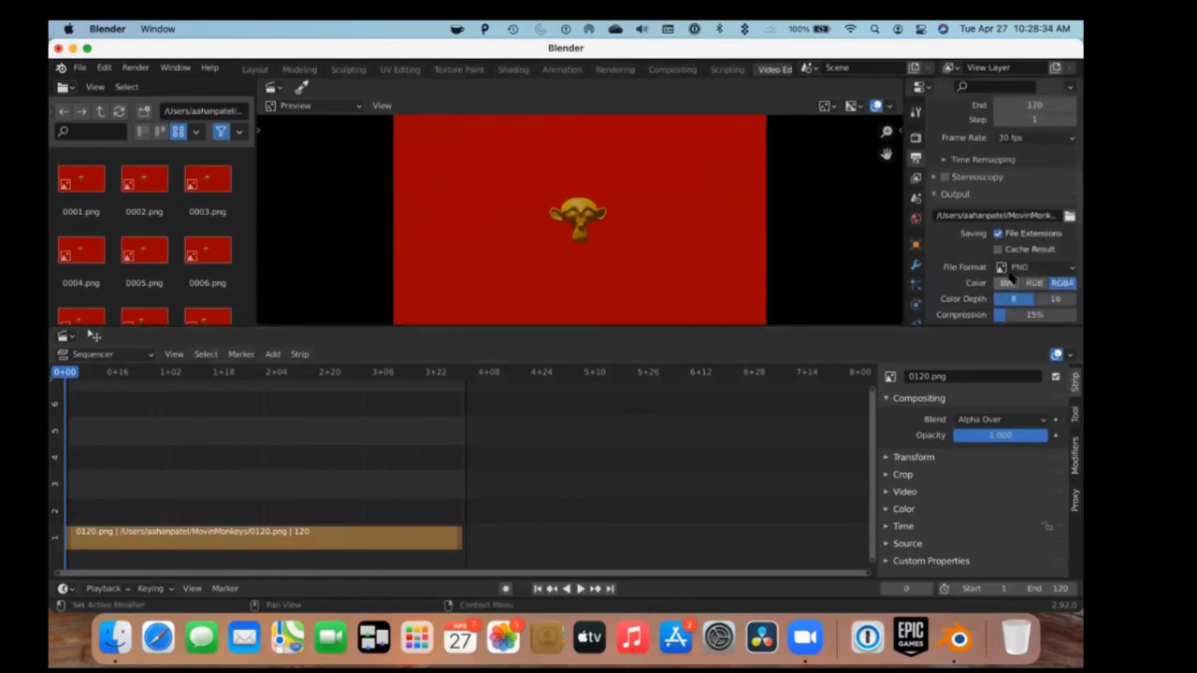
pyautogui.click(1014, 270)
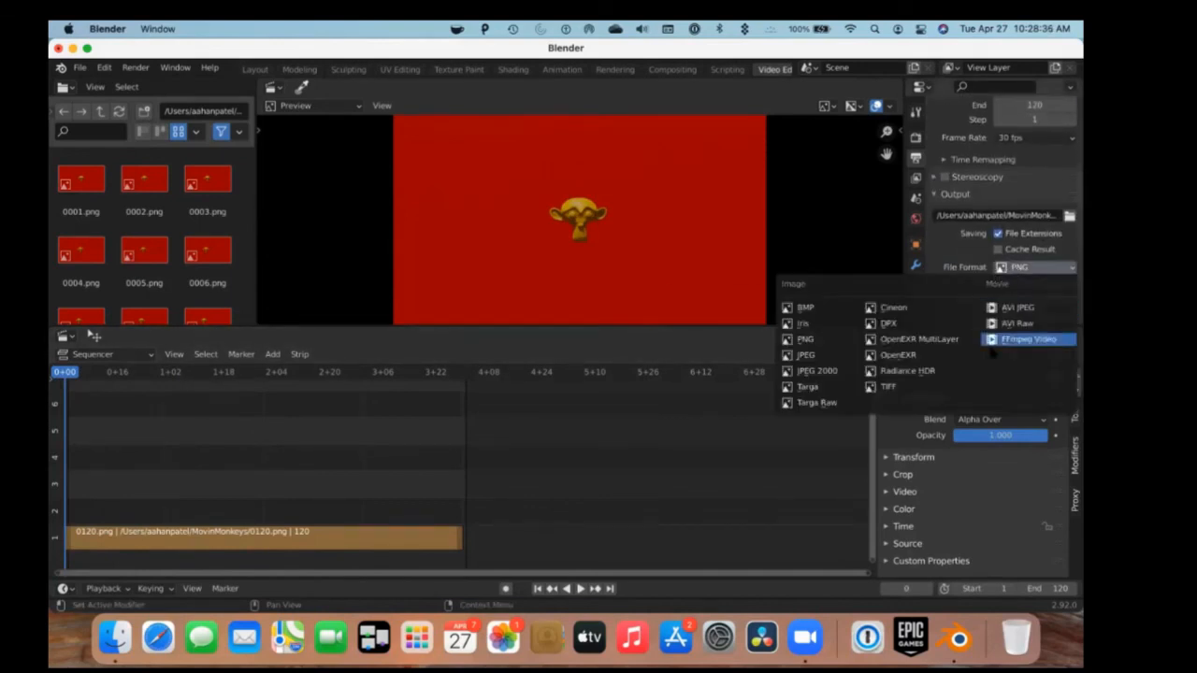
pyautogui.click(984, 340)
pyautogui.click(1037, 267)
pyautogui.click(1000, 340)
pyautogui.click(1054, 282)
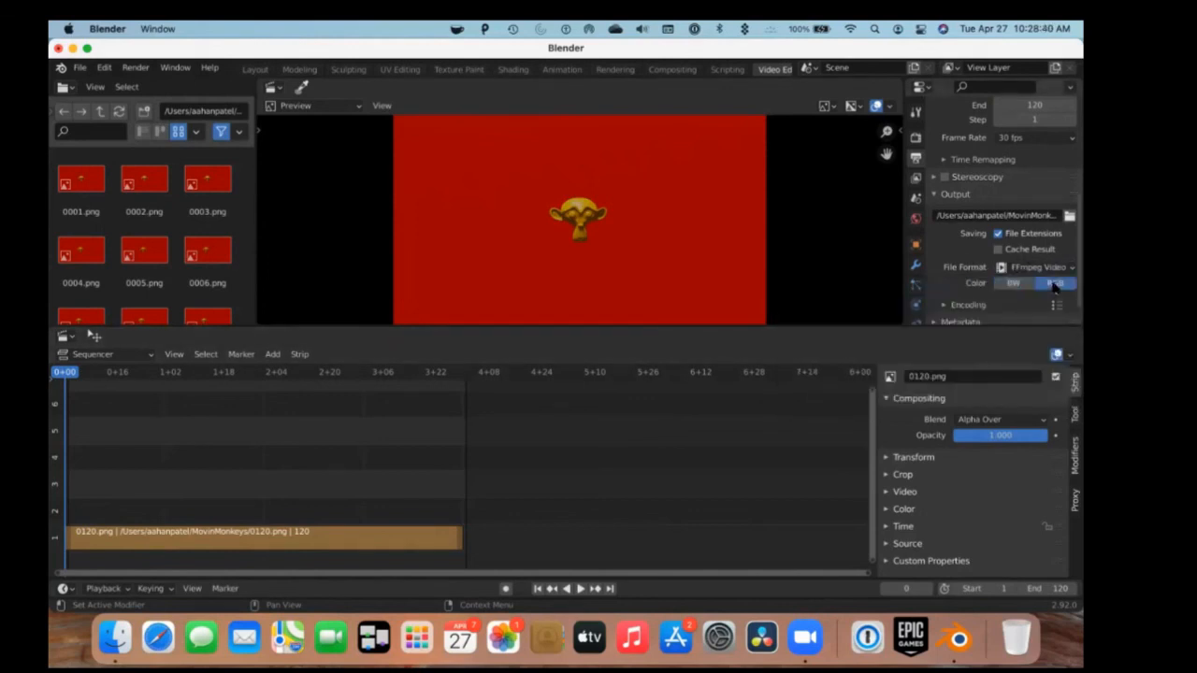
# Expand the encoding settings and set the container to MPEG-4.
pyautogui.scroll(-1, 1038, 288)
pyautogui.click(994, 283)
pyautogui.scroll(-3, 1004, 281)
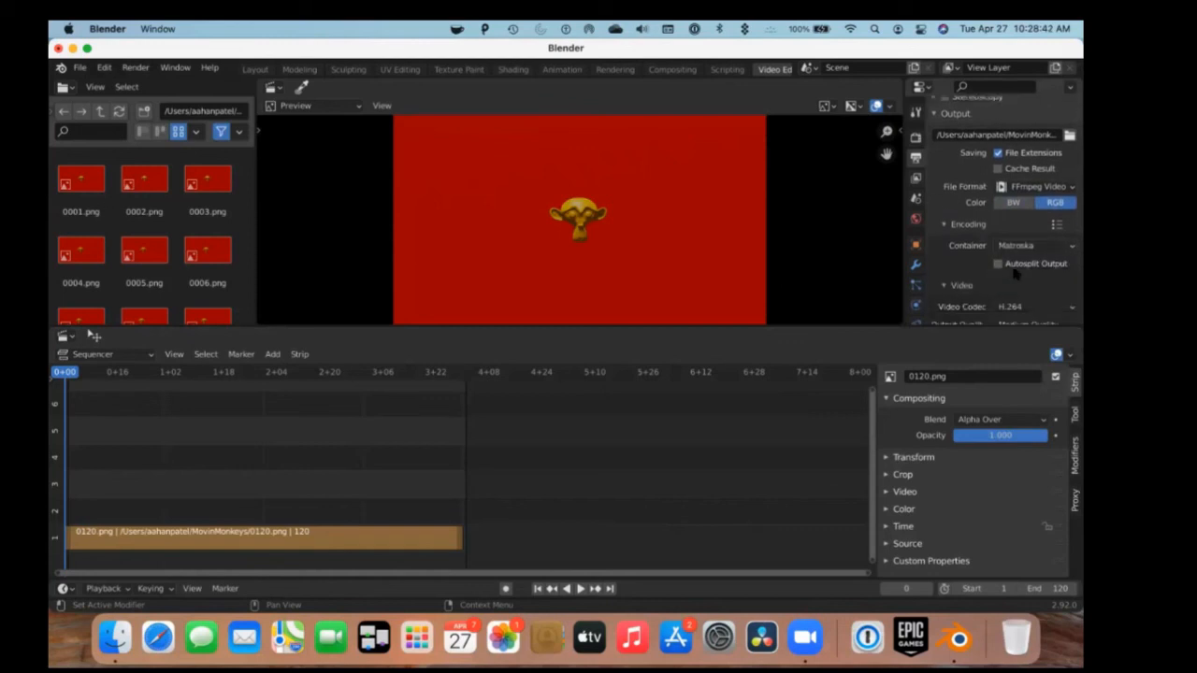
pyautogui.click(1028, 246)
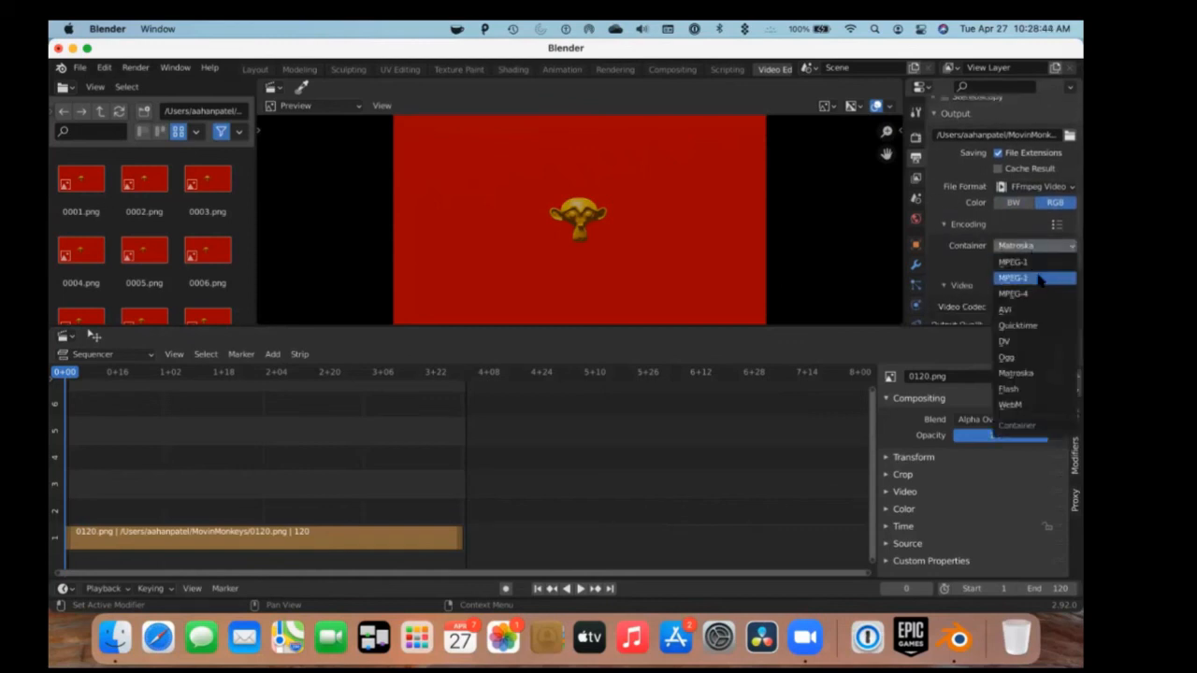
pyautogui.click(1036, 294)
pyautogui.scroll(-3, 1033, 261)
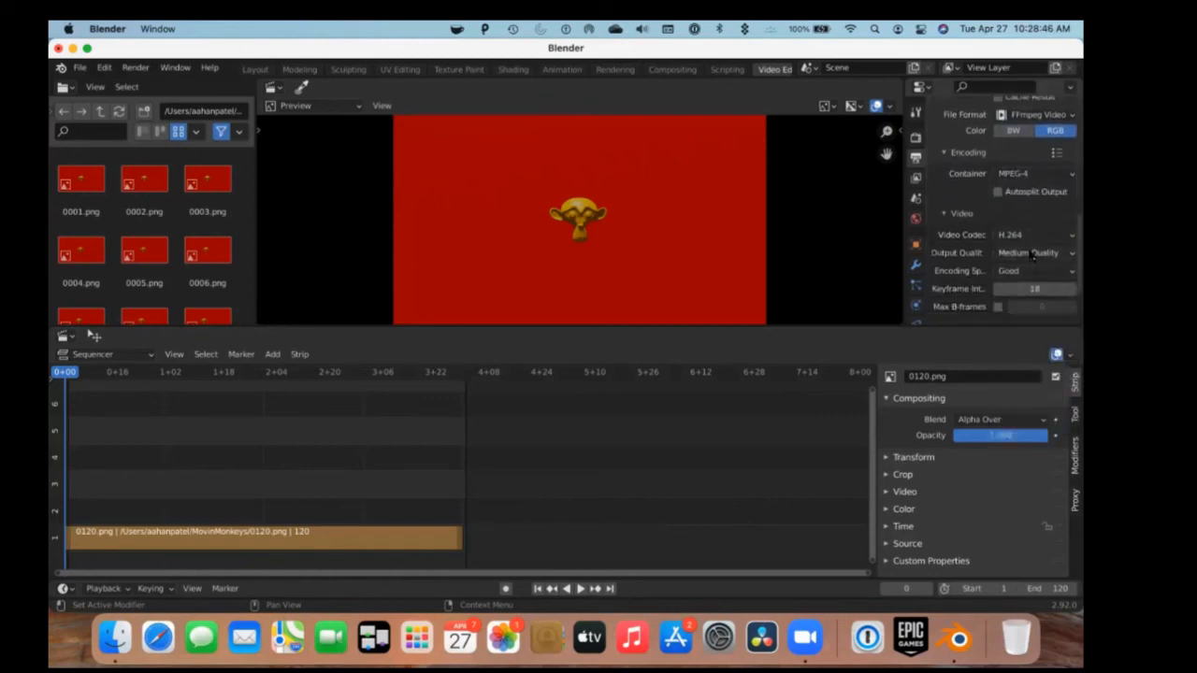
# Review the video encoding options, keeping the H.264 codec, Medium Quality output and Good encoding speed.
pyautogui.click(1023, 235)
pyautogui.click(995, 239)
pyautogui.click(989, 331)
pyautogui.click(1038, 253)
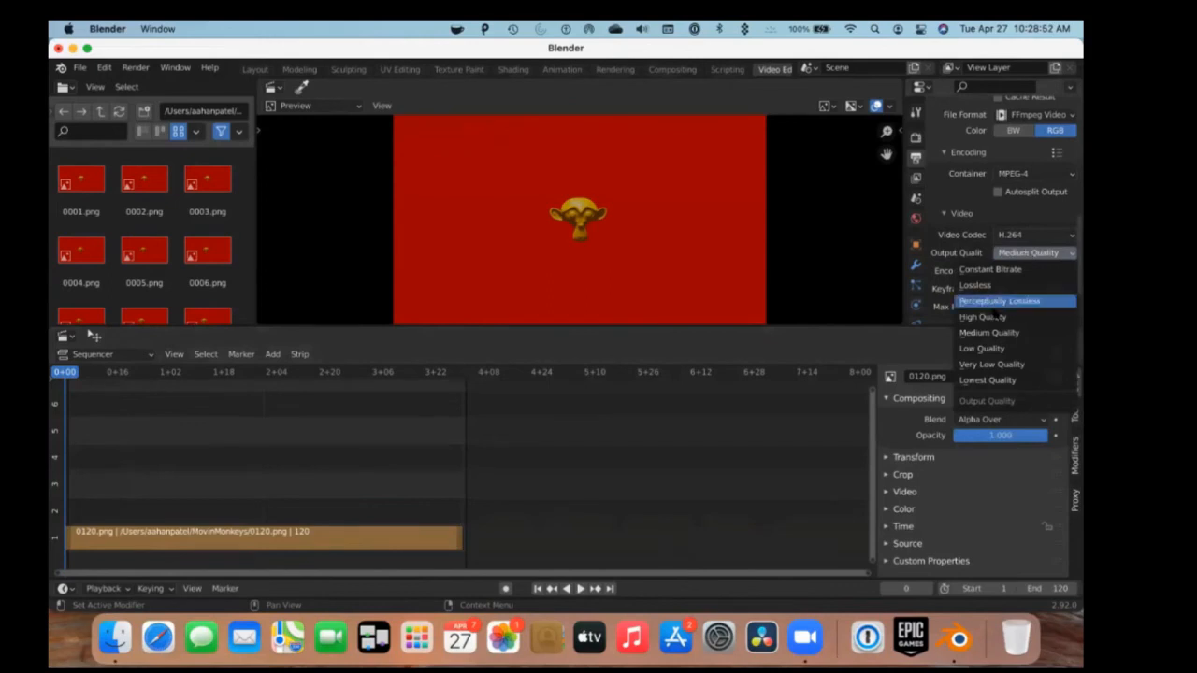
pyautogui.click(989, 332)
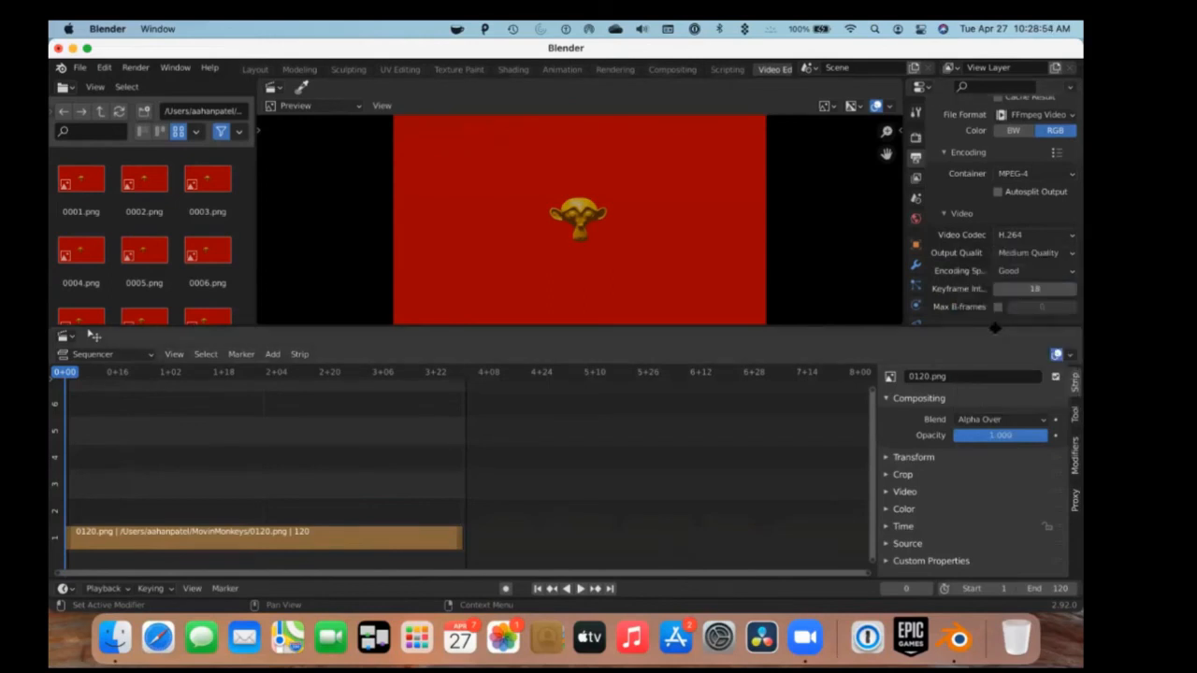
pyautogui.click(1061, 270)
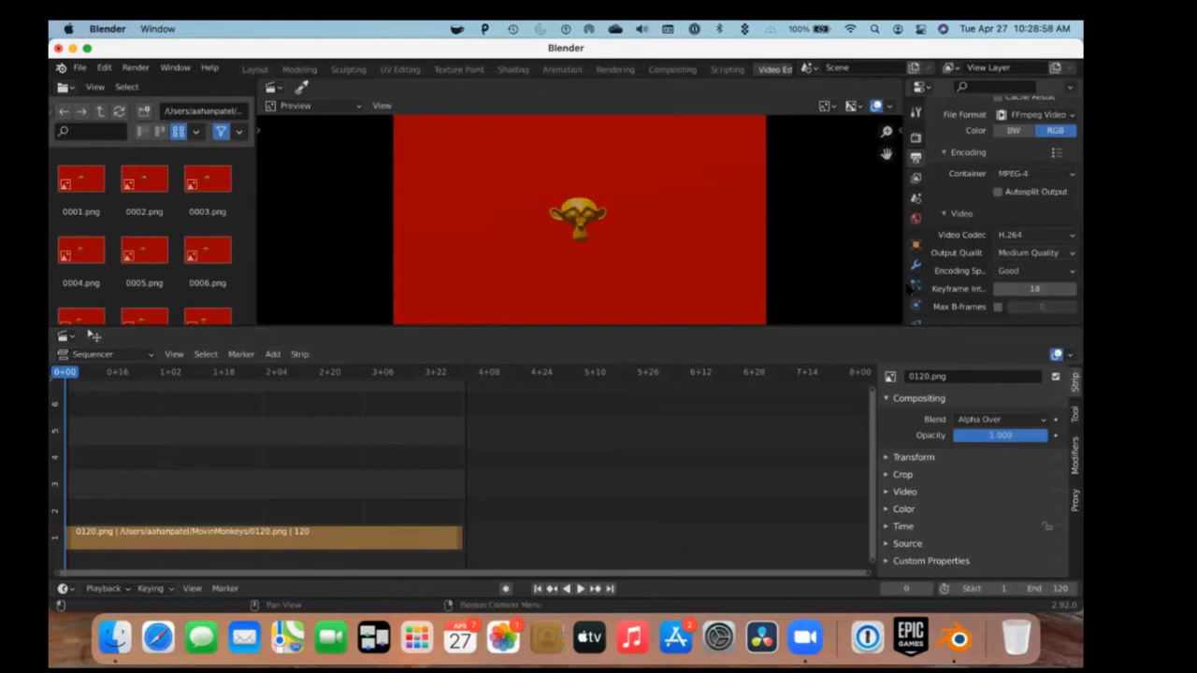
# Render the sequencer animation as a video and close the render window once all 120 frames are done.
pyautogui.click(135, 68)
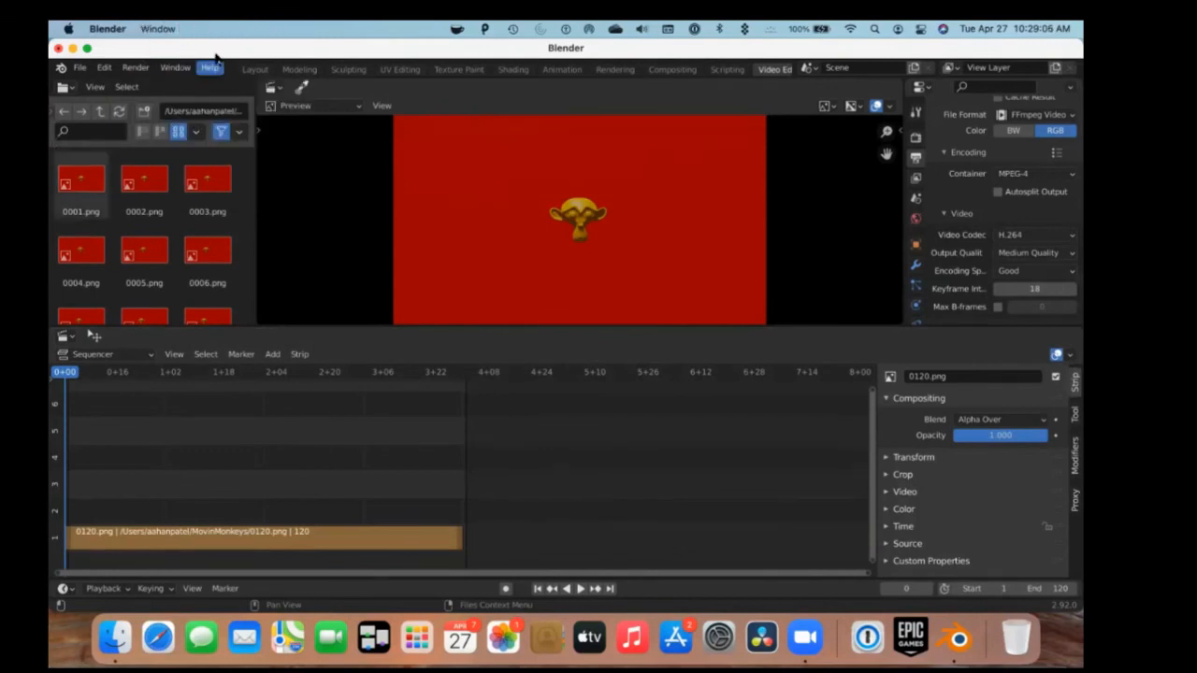
pyautogui.click(129, 69)
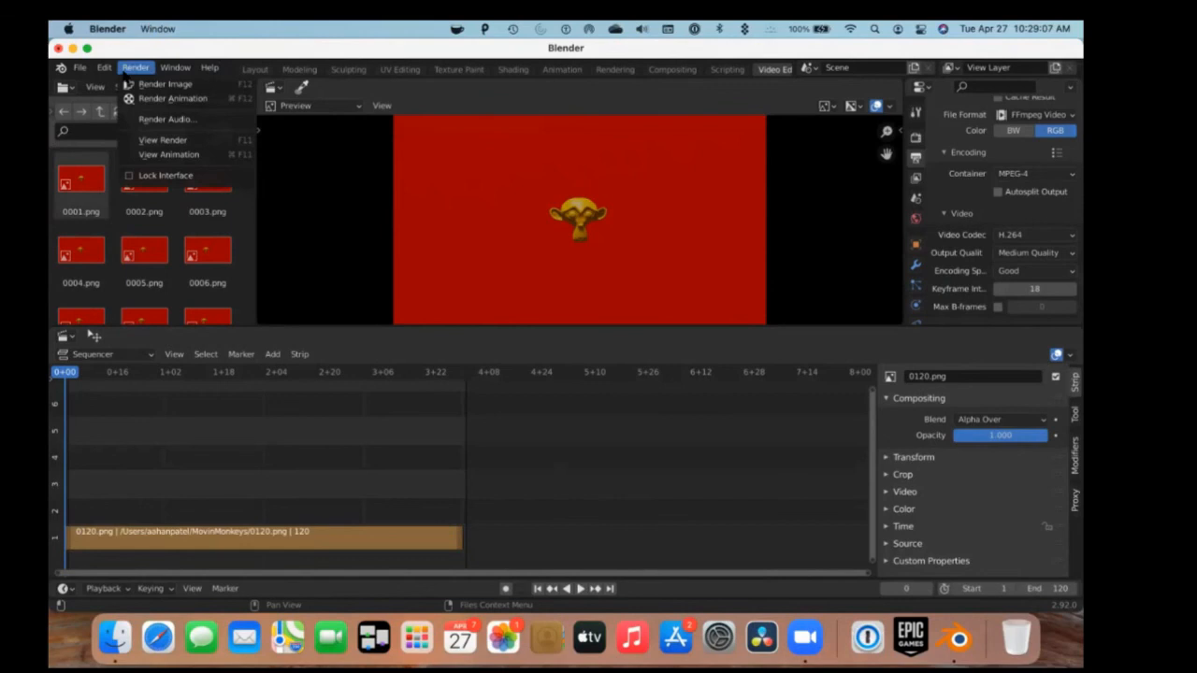
pyautogui.click(145, 59)
pyautogui.click(135, 67)
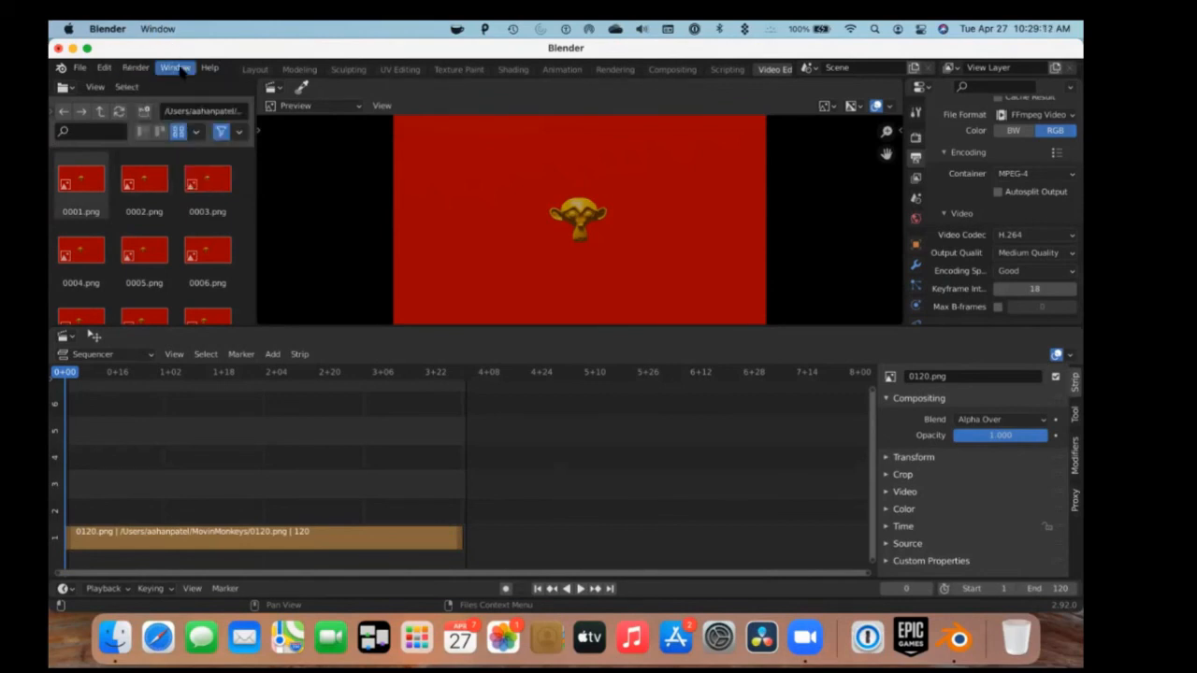
pyautogui.click(142, 65)
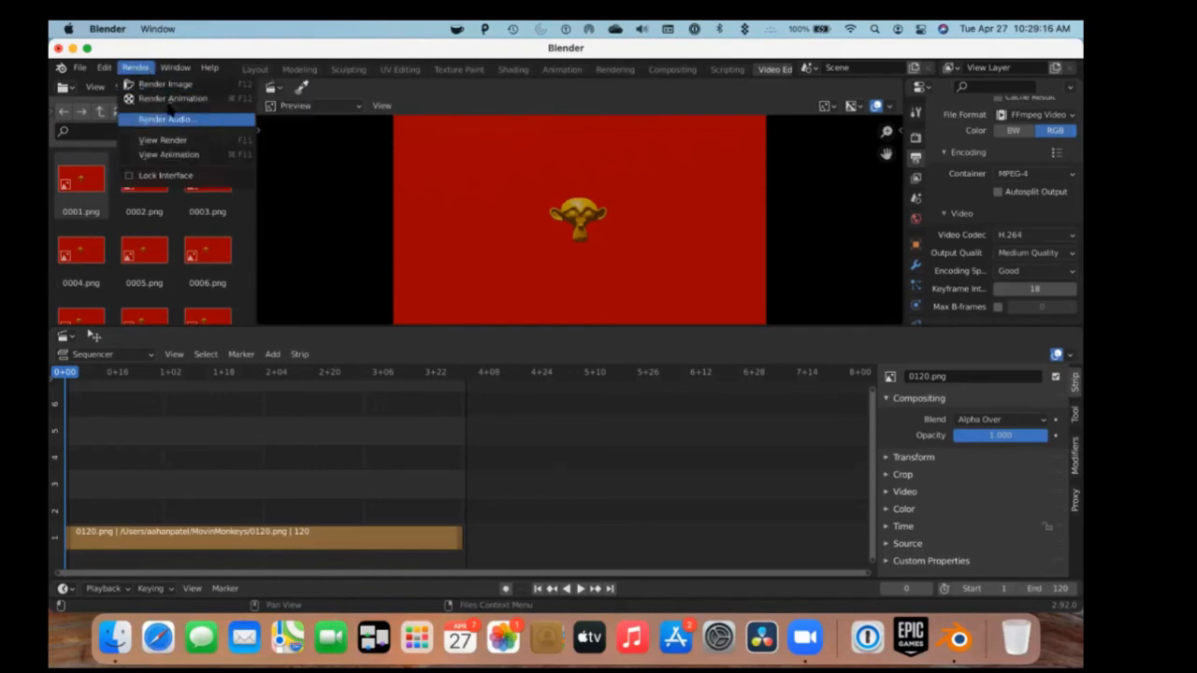
pyautogui.click(172, 98)
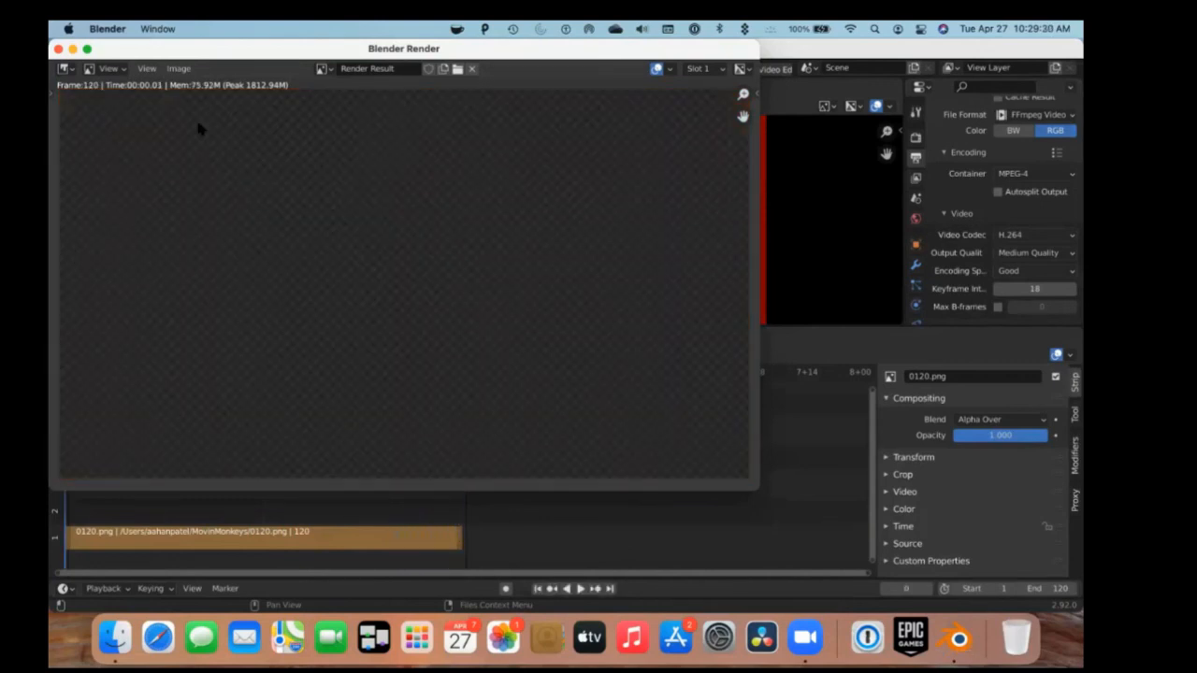
pyautogui.click(58, 48)
# Switch to Finder and open the MovinMonkeys folder inside the home folder to find the rendered video.
pyautogui.click(115, 637)
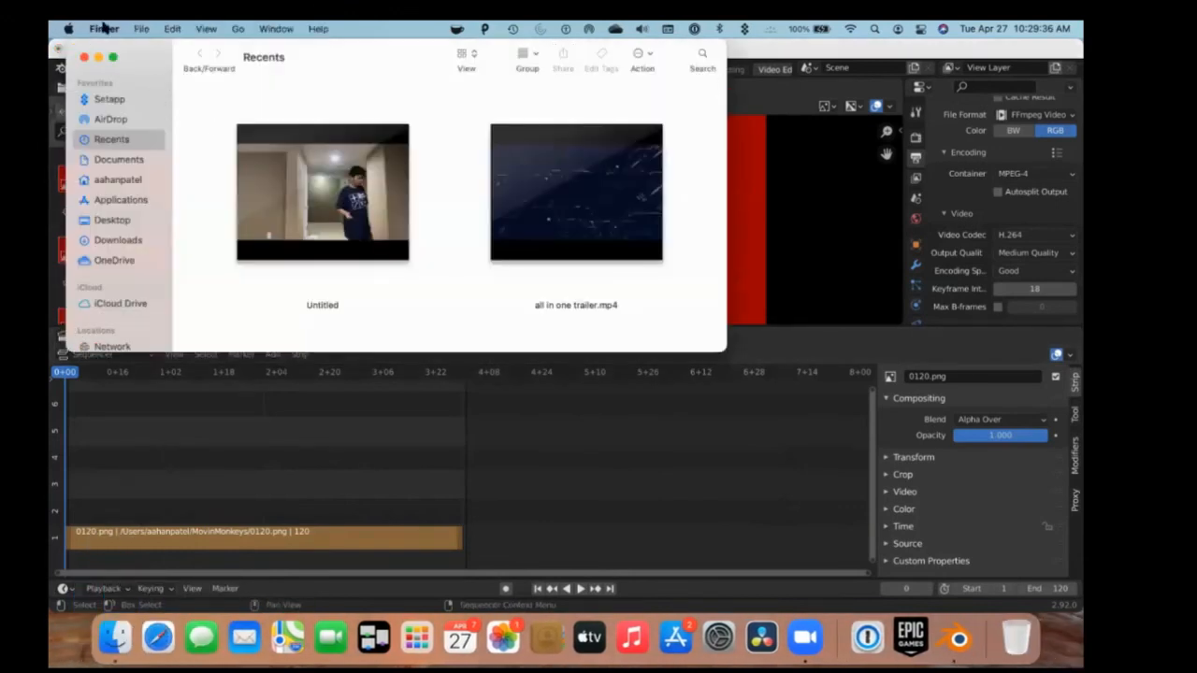
pyautogui.moveTo(122, 56); pyautogui.dragTo(349, 227)
pyautogui.click(318, 330)
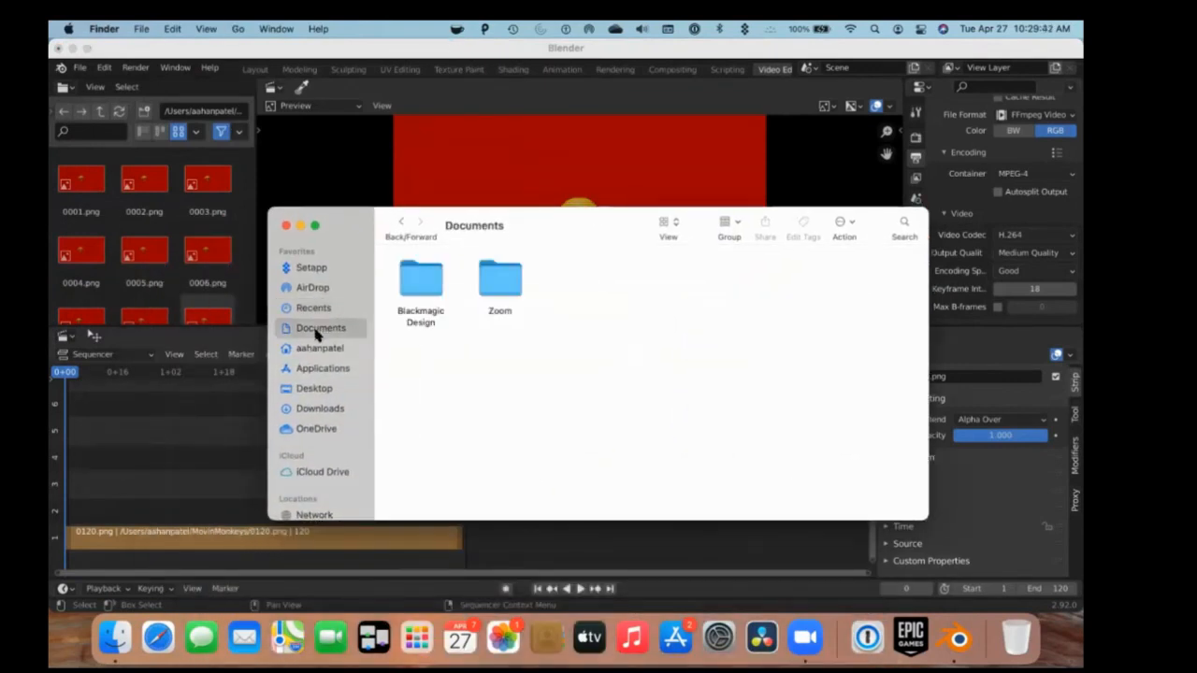
pyautogui.click(322, 368)
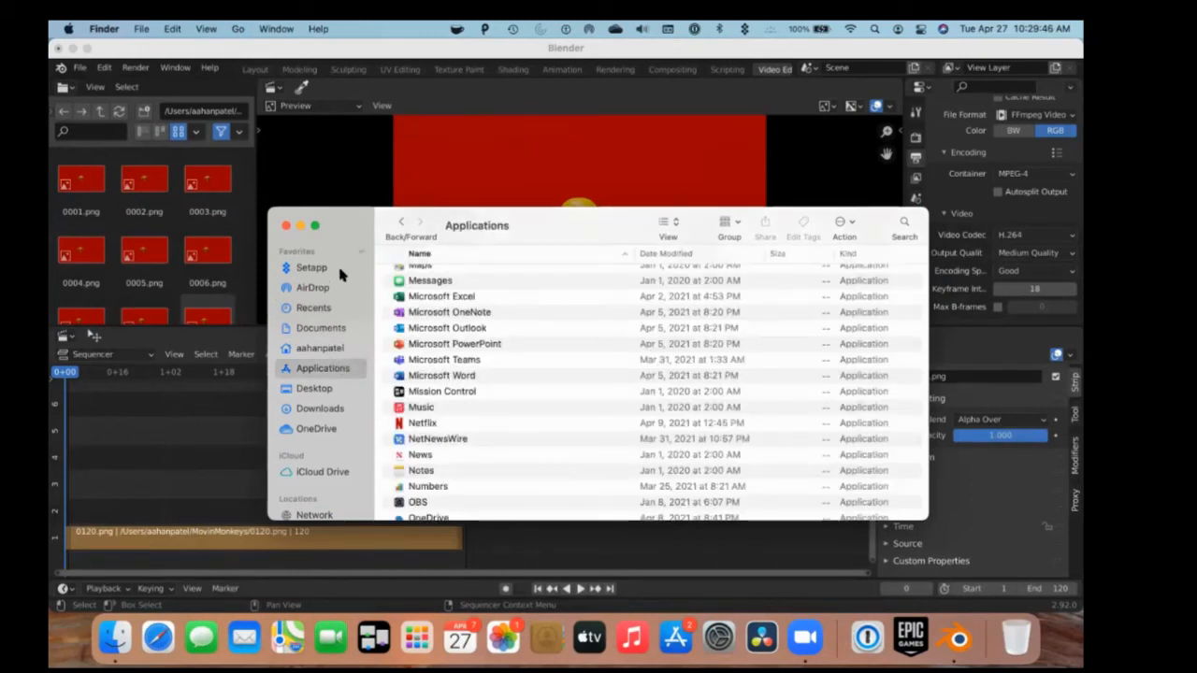
pyautogui.click(327, 348)
pyautogui.doubleClick(587, 366)
# Locate 0001-0120.mp4 after the PNG frames and play it in a quick preview.
pyautogui.scroll(15, 486, 374)
pyautogui.scroll(-15, 491, 392)
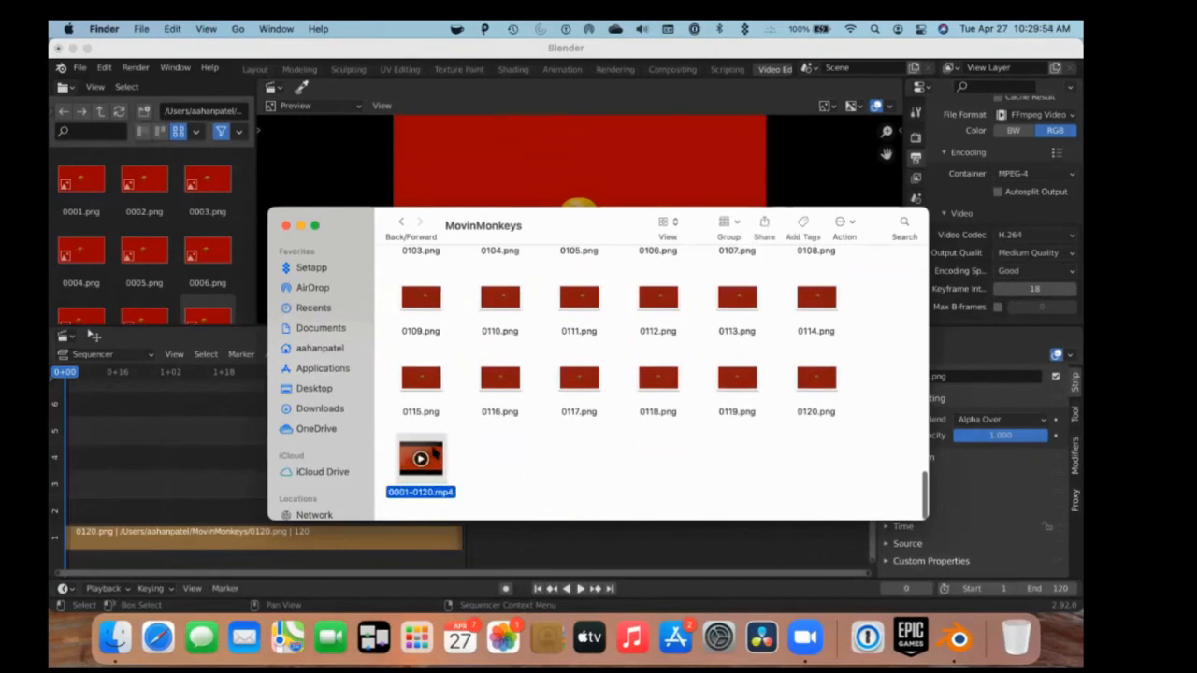
pyautogui.press('space')
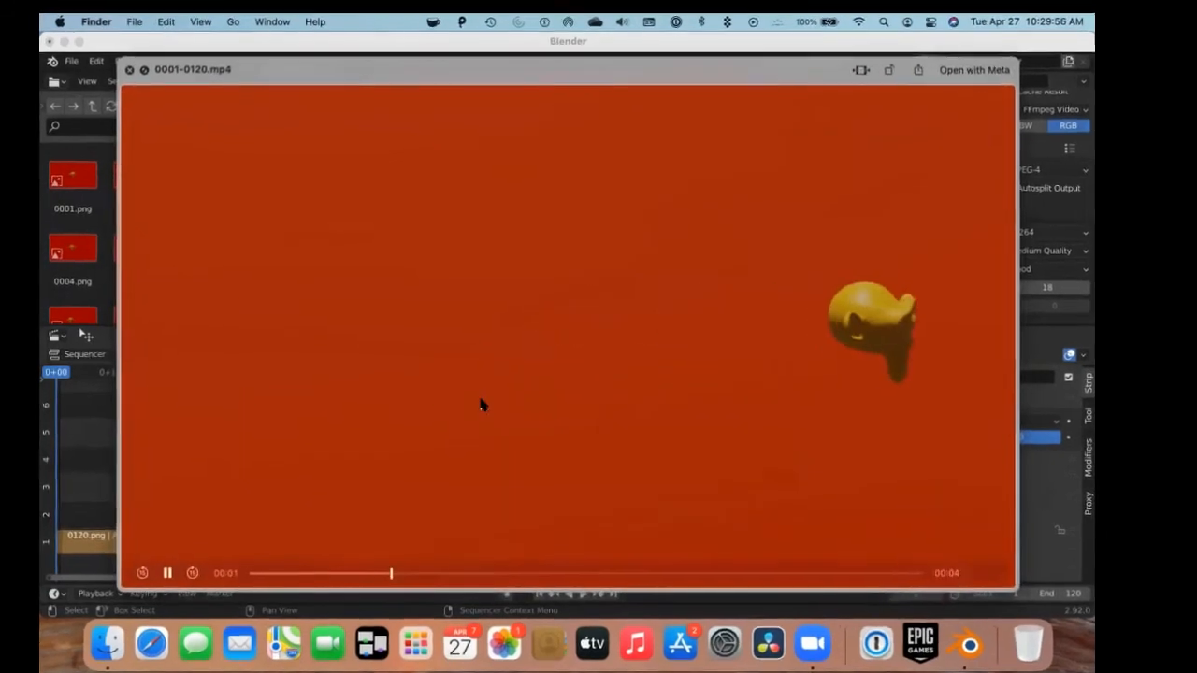